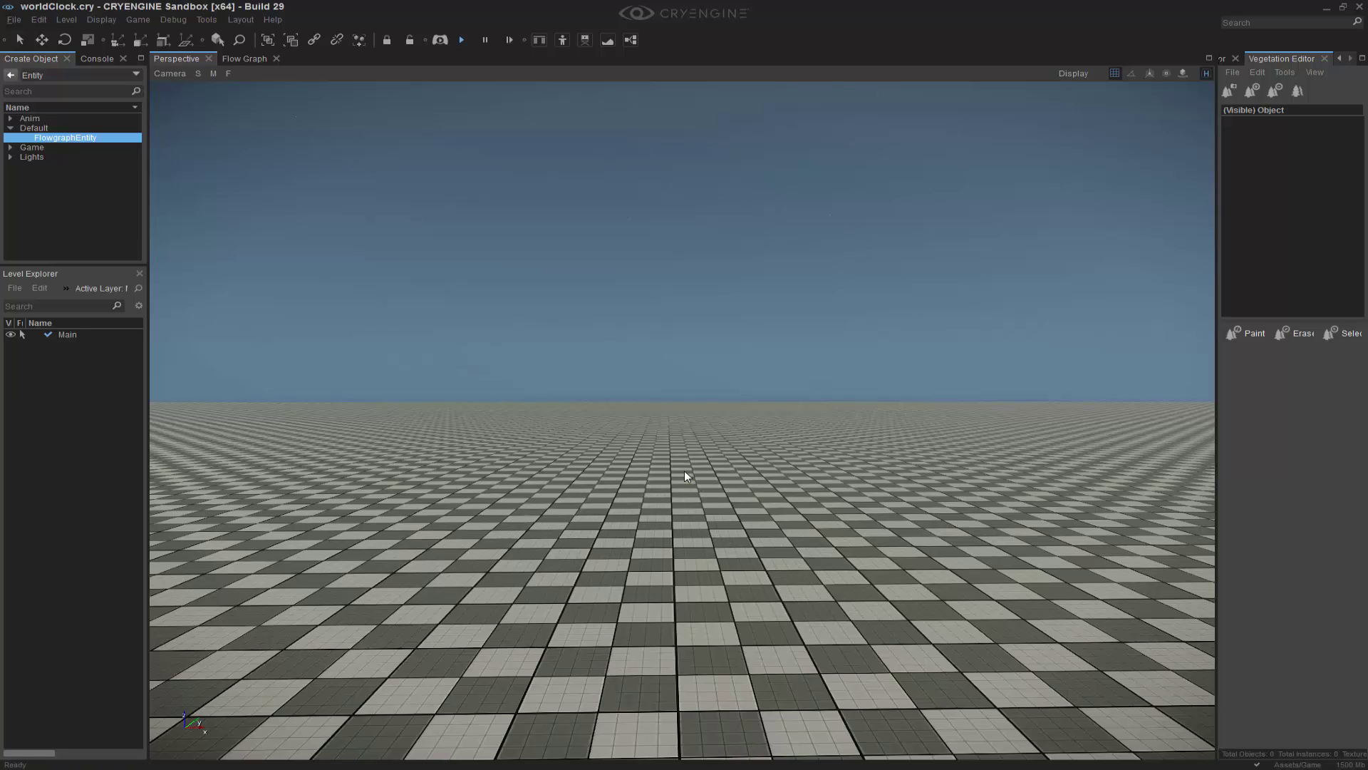
Place a FlowgraphEntity from the Entity list onto the checkered ground
left_click(10, 75)
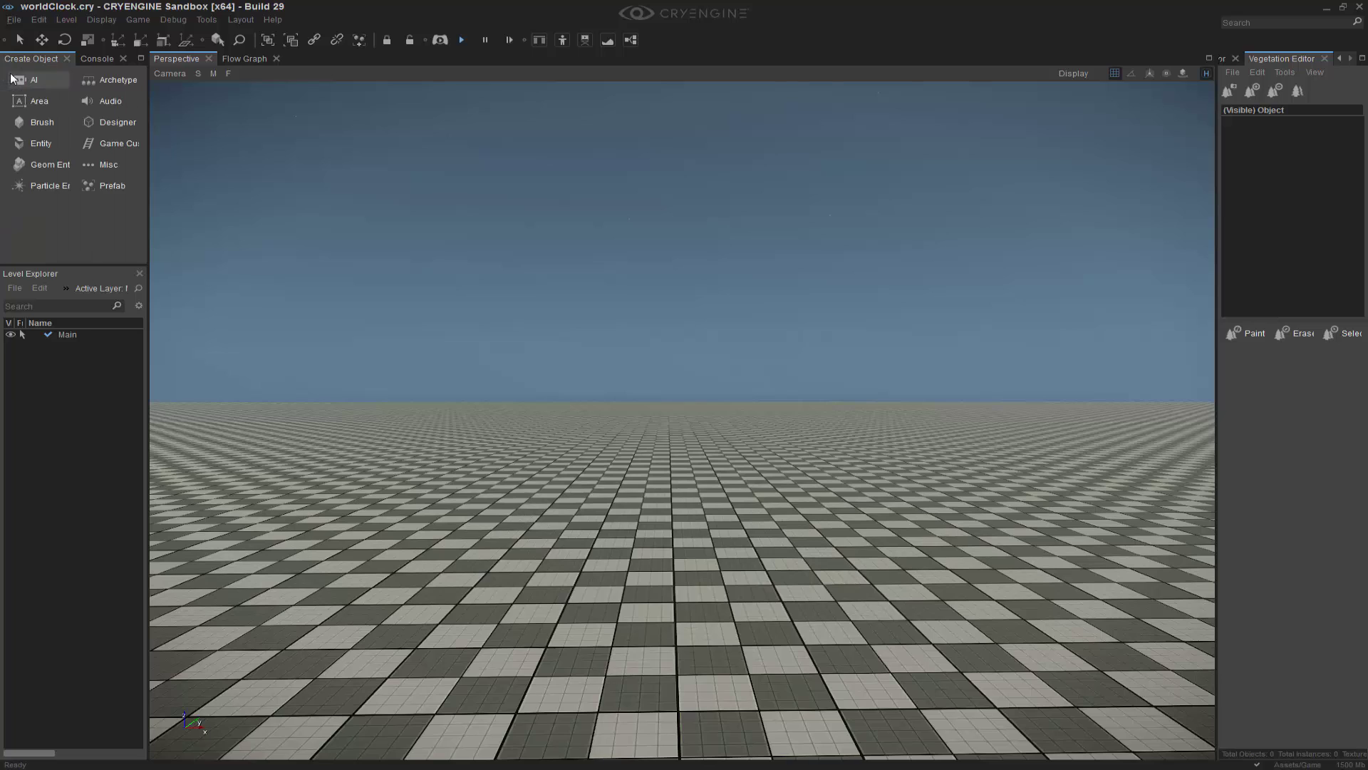
left_click(37, 144)
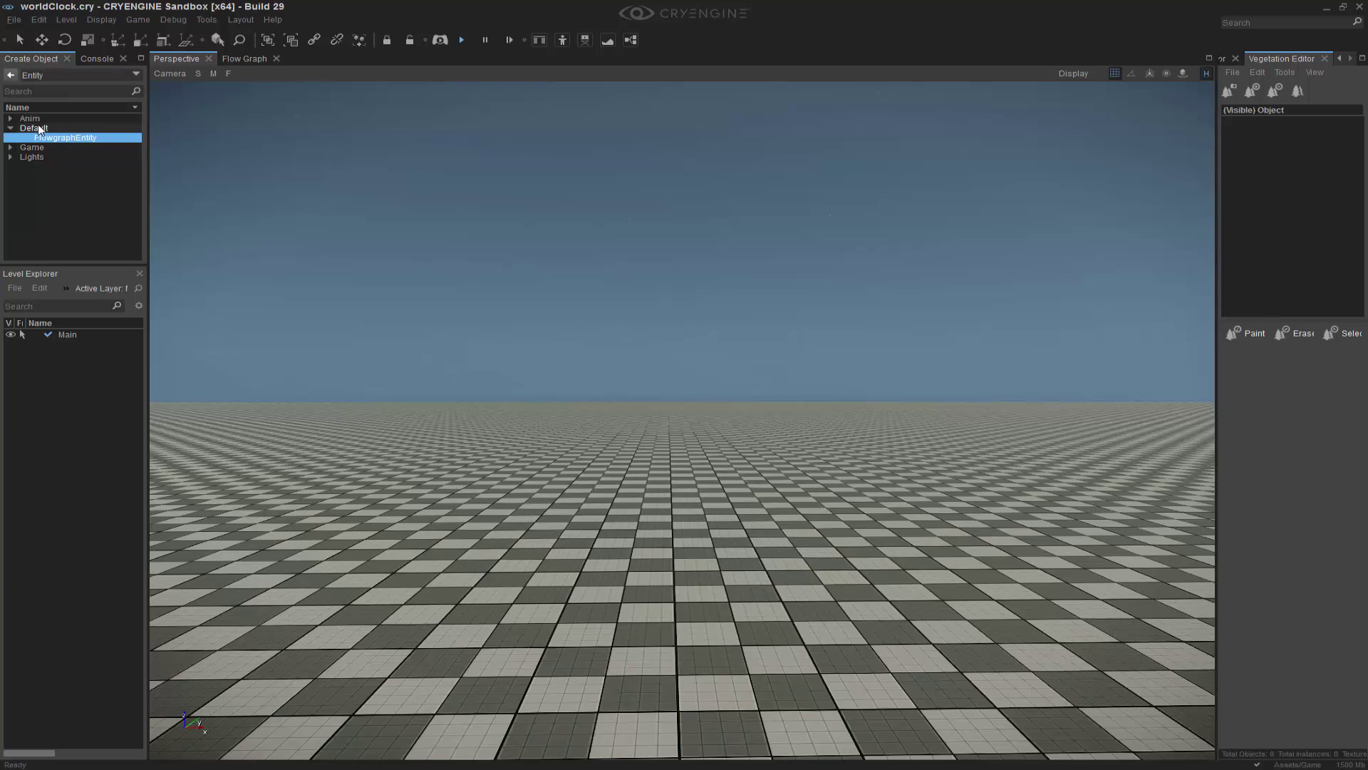
left_click(66, 136)
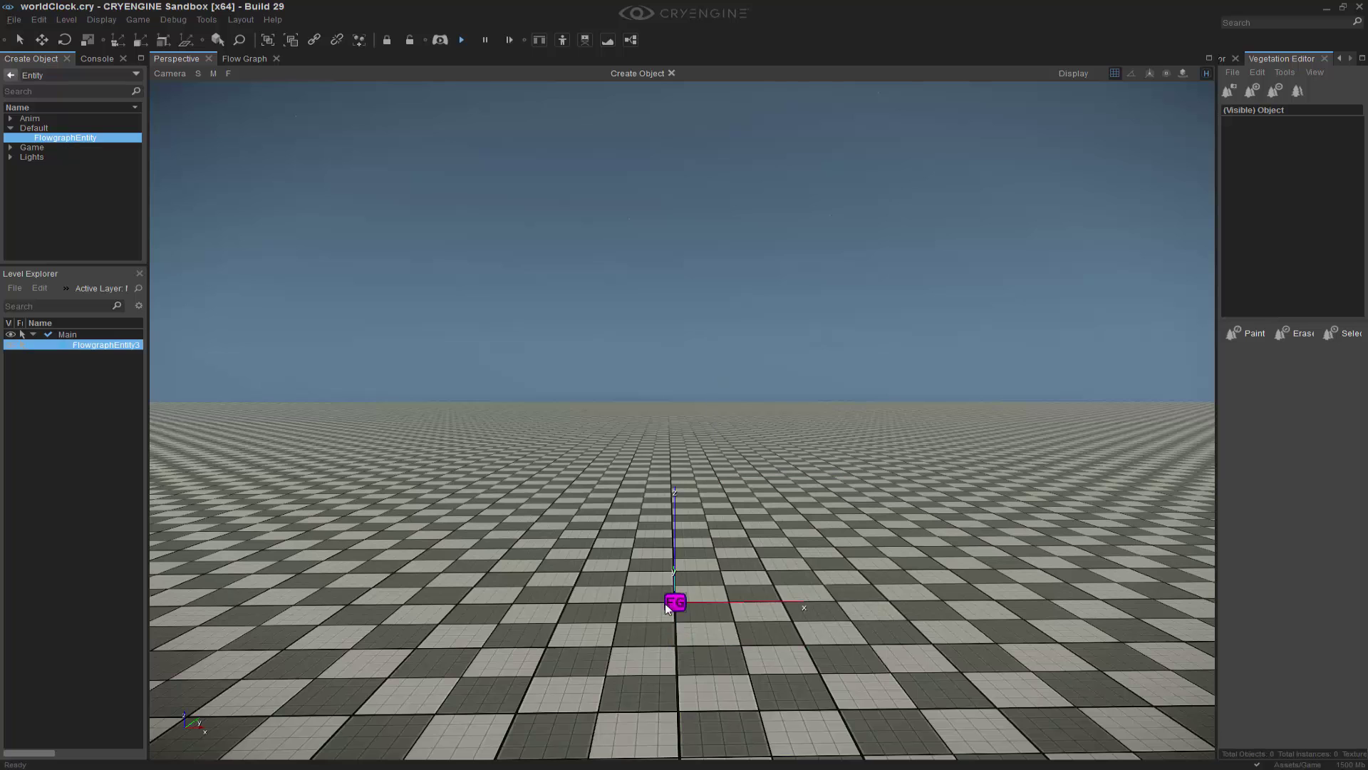
left_click(673, 609)
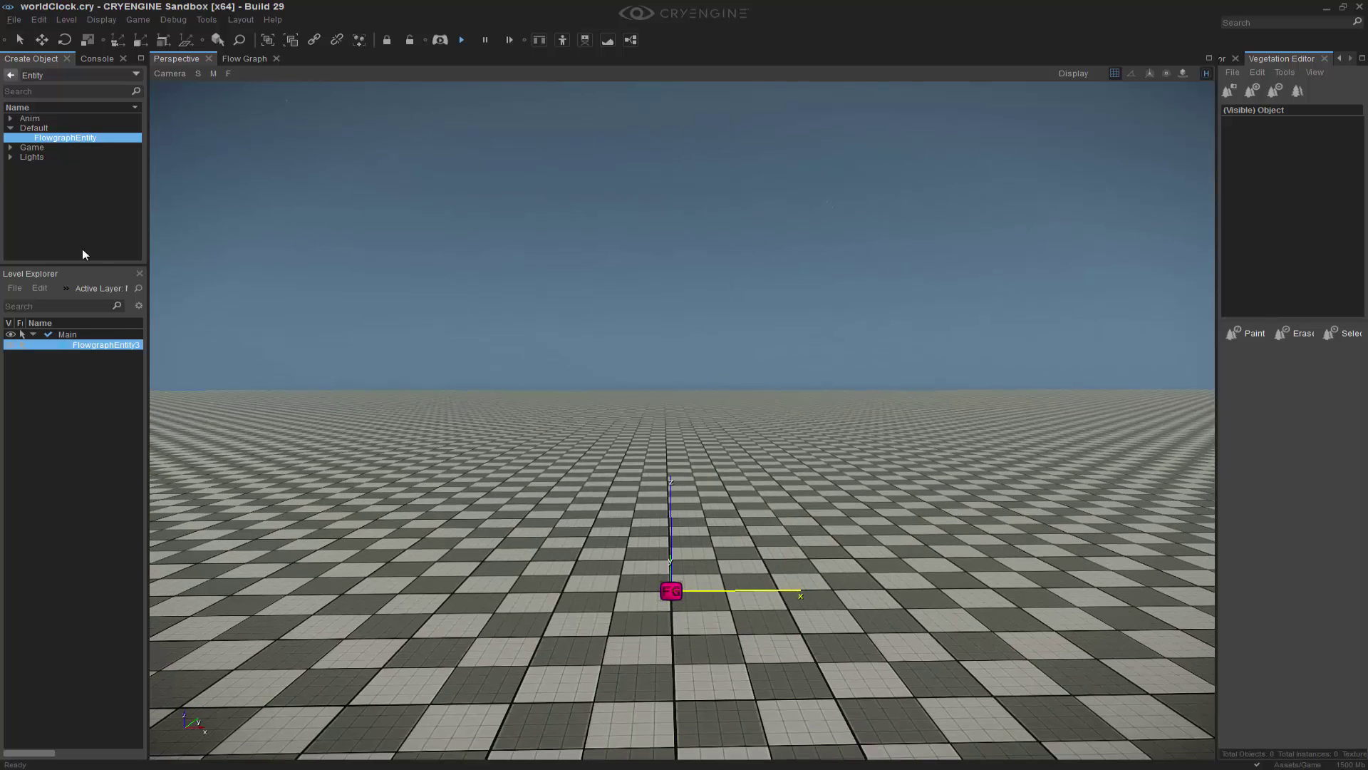
right_click_drag(835, 436, 845, 453)
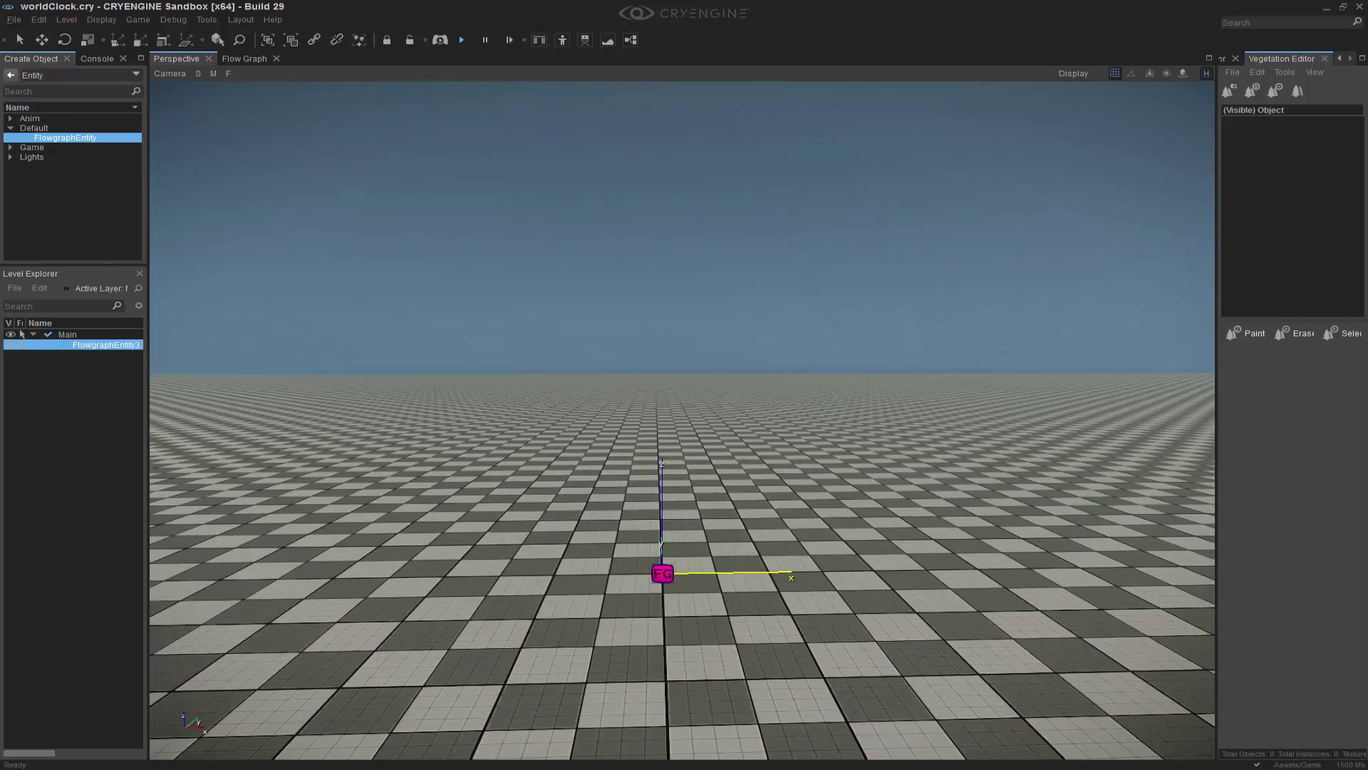
Create a flow graph for the entity in group worldCLOCK_FG and open it
right_click(667, 572)
left_click(702, 577)
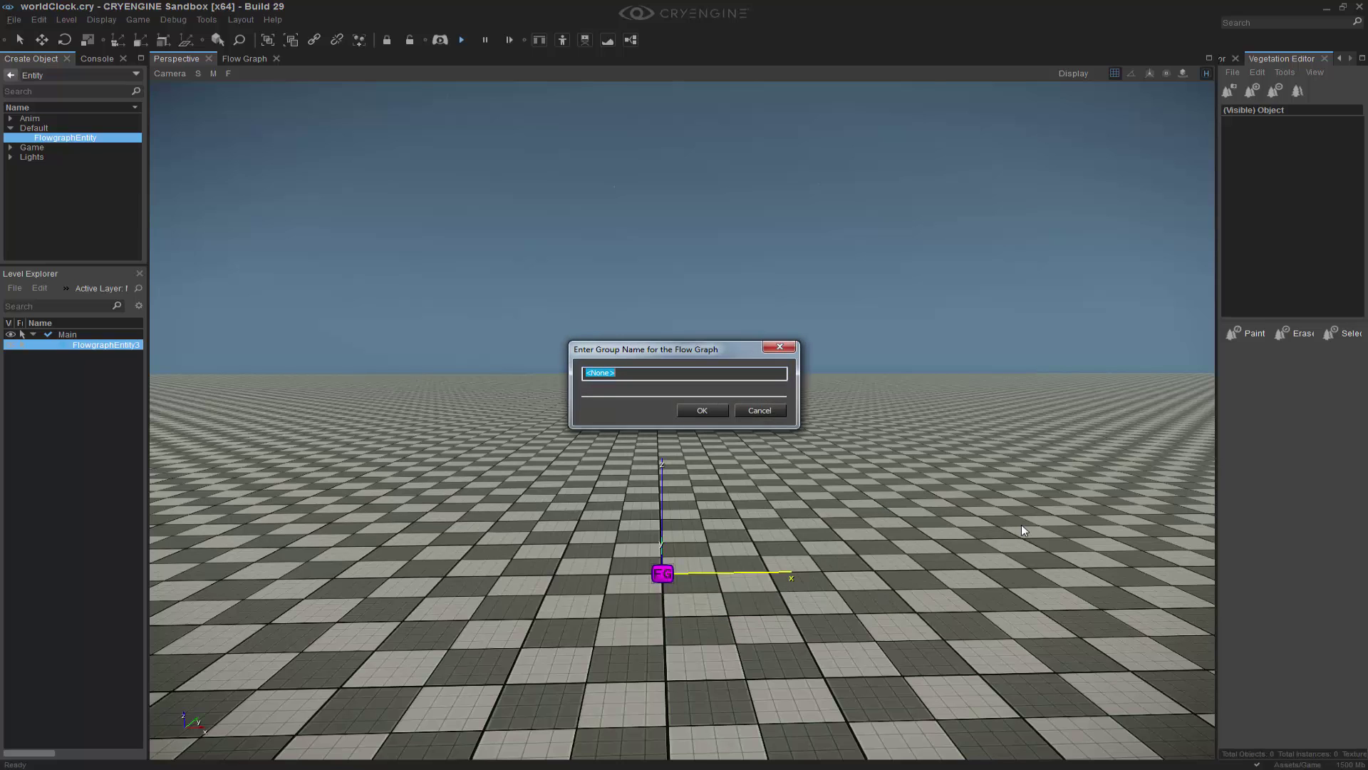
type("worldCLOCK_FG")
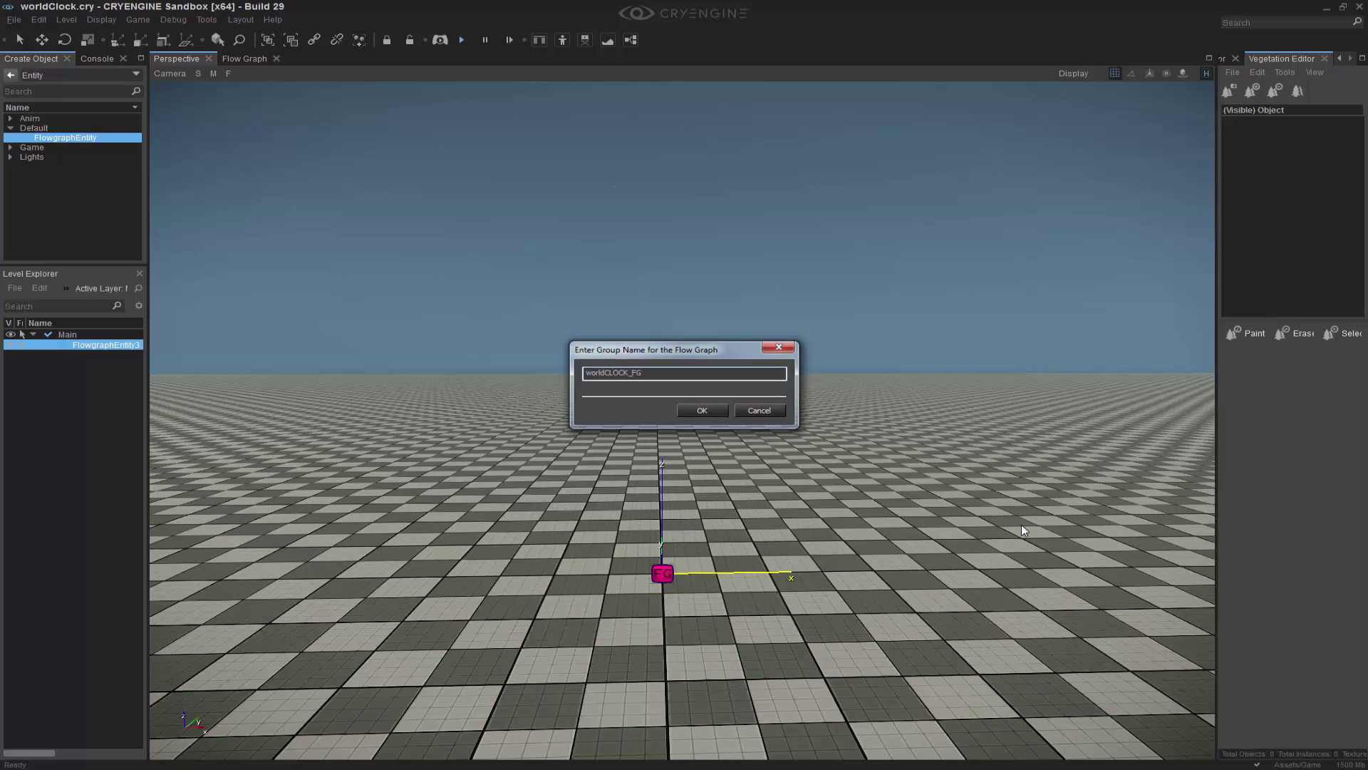
key("Return")
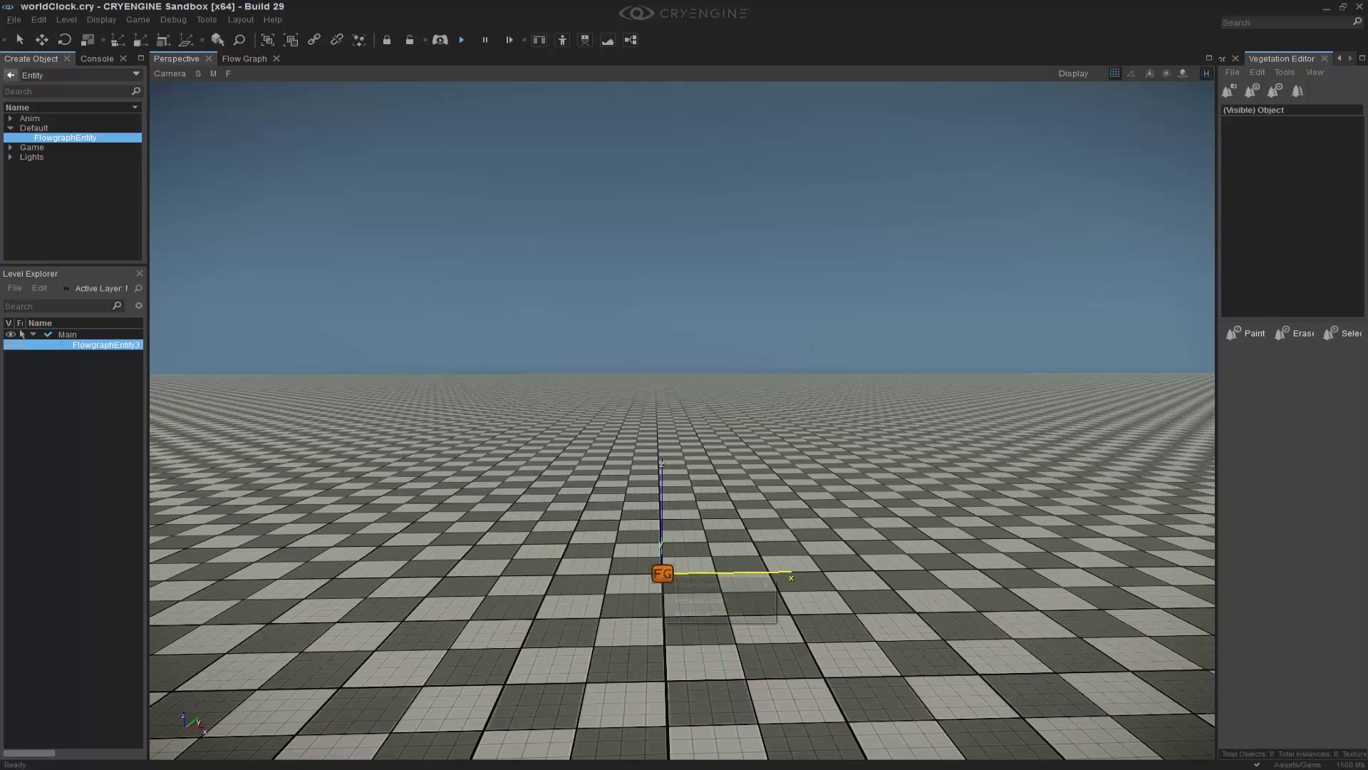
right_click(662, 574)
mouse_move(741, 586)
left_click(800, 587)
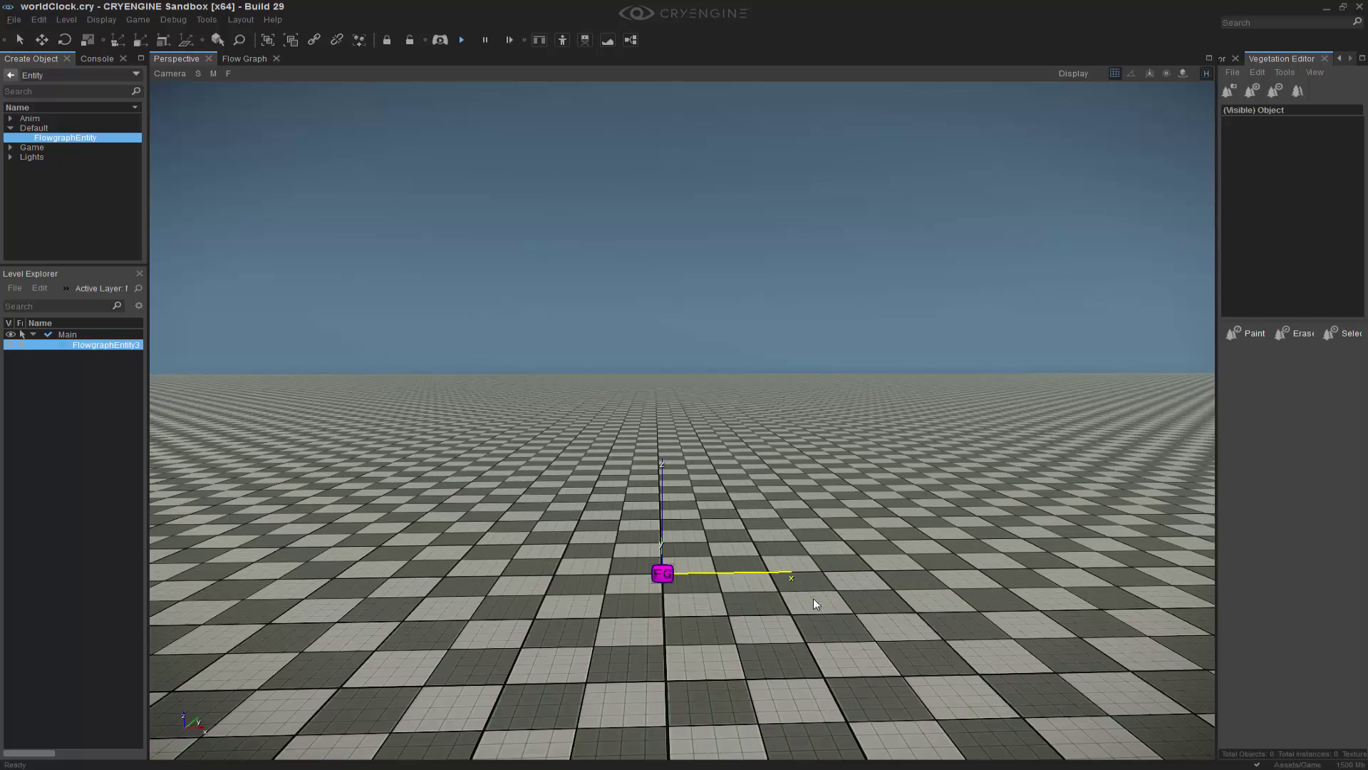
right_click_drag(619, 428, 613, 415)
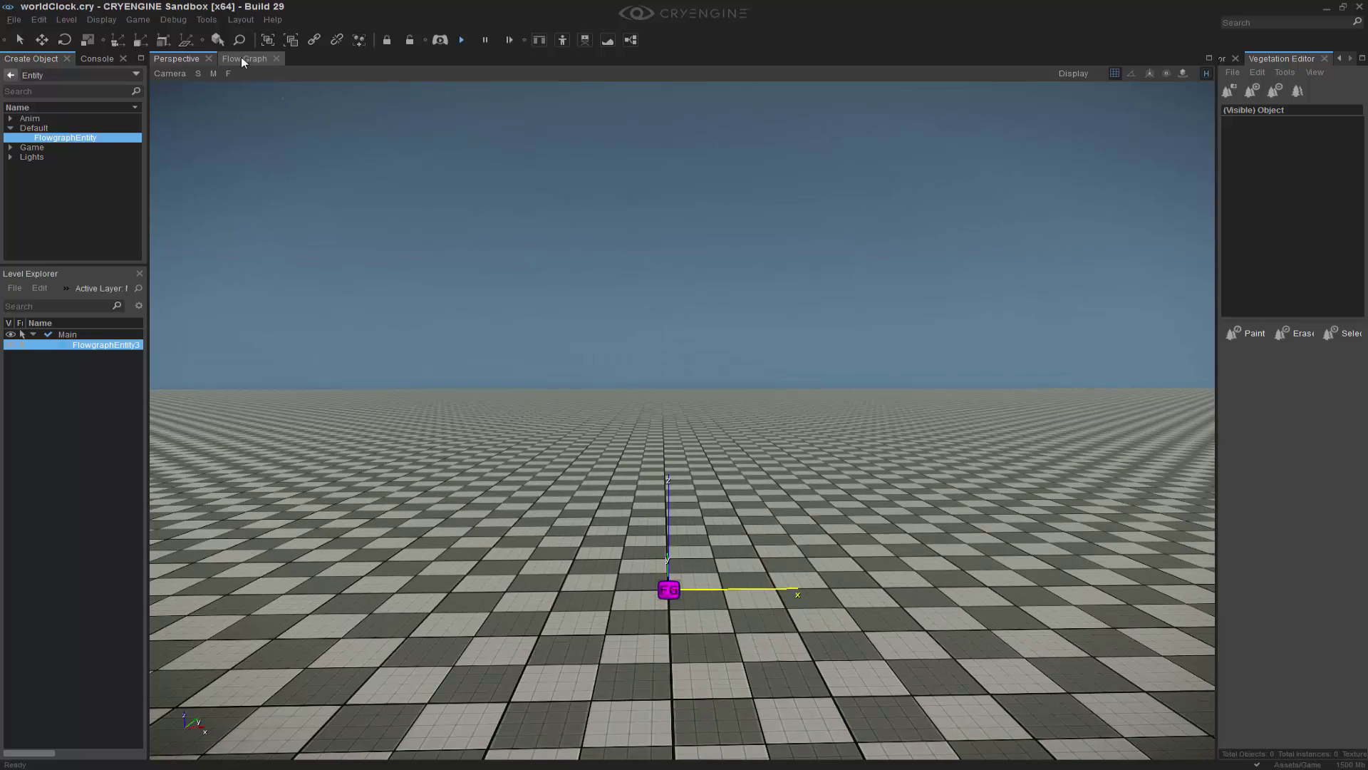
In the Flow Graph editor, quick-search 'time:timeof' to add a Time:TimeOfDay node
left_click(206, 20)
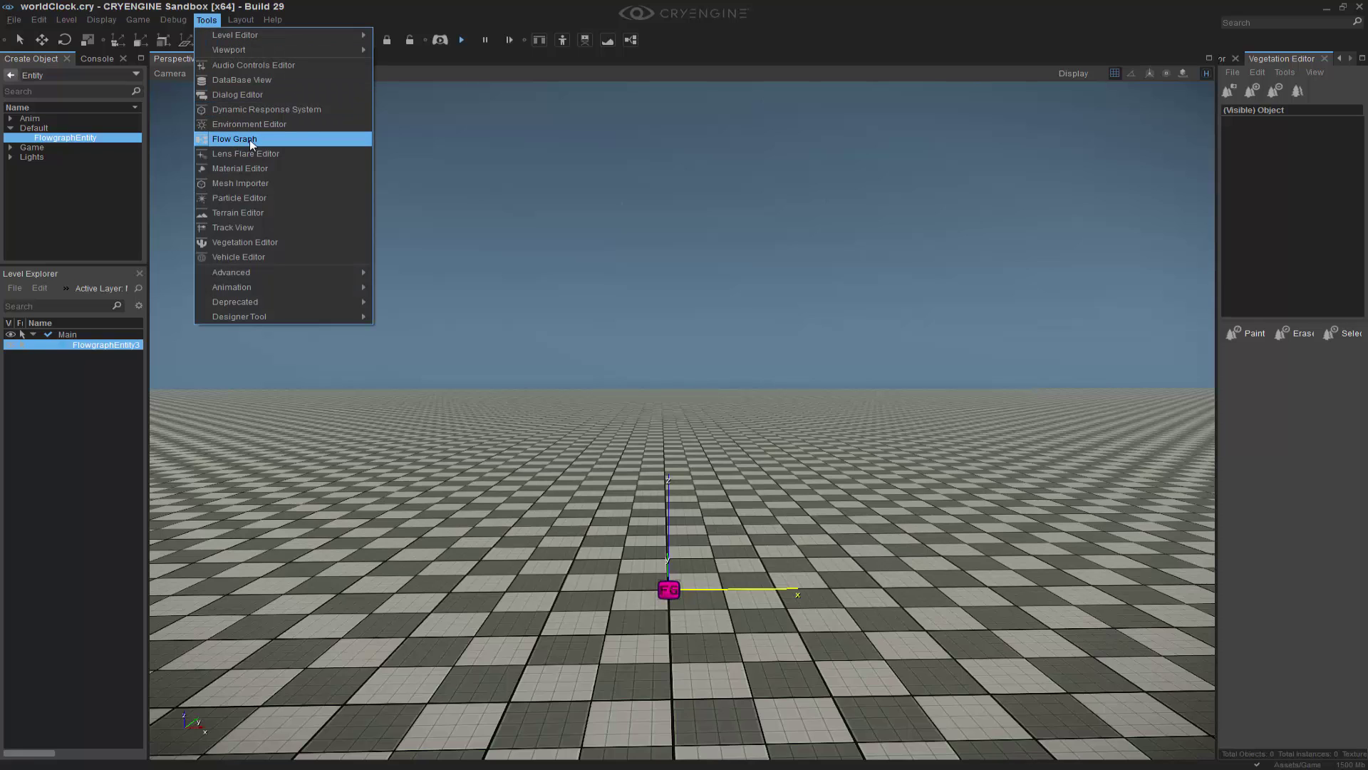
left_click(398, 9)
left_click(243, 58)
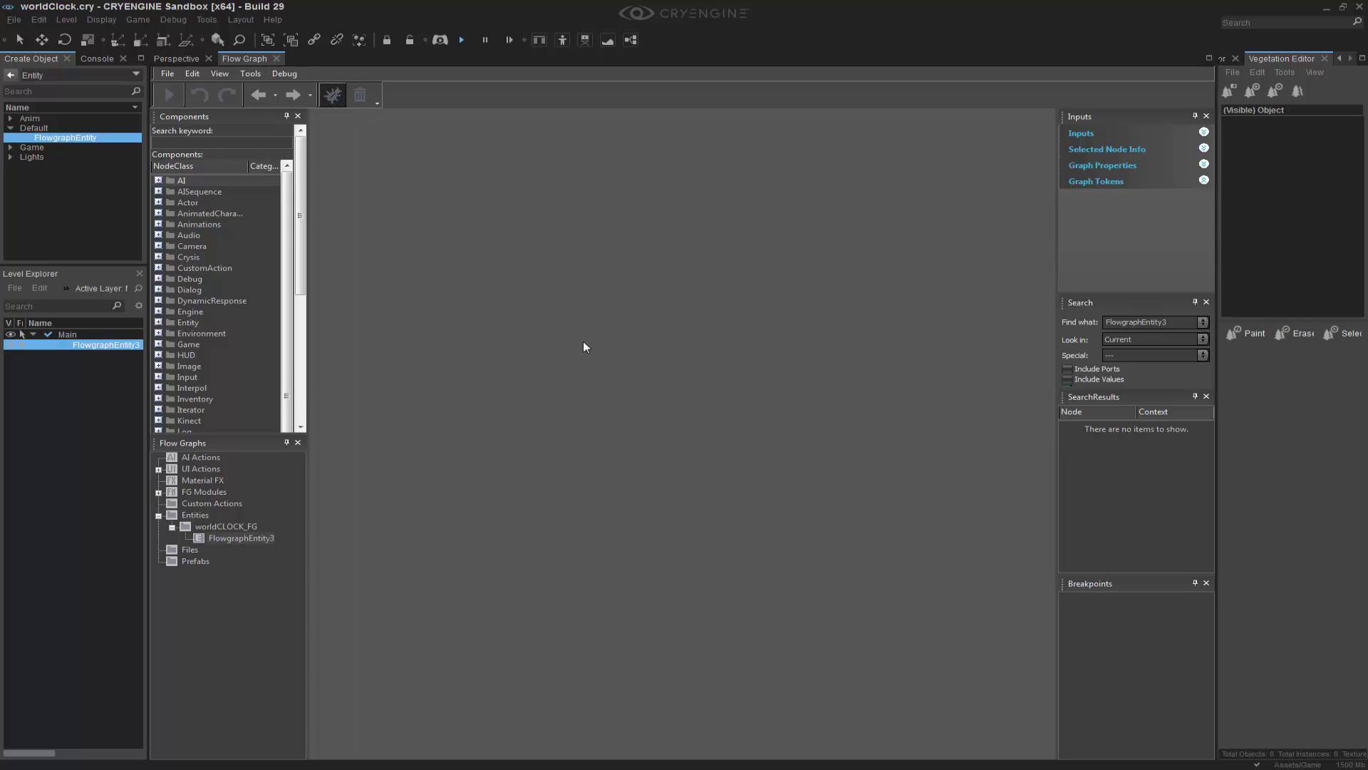
type("q")
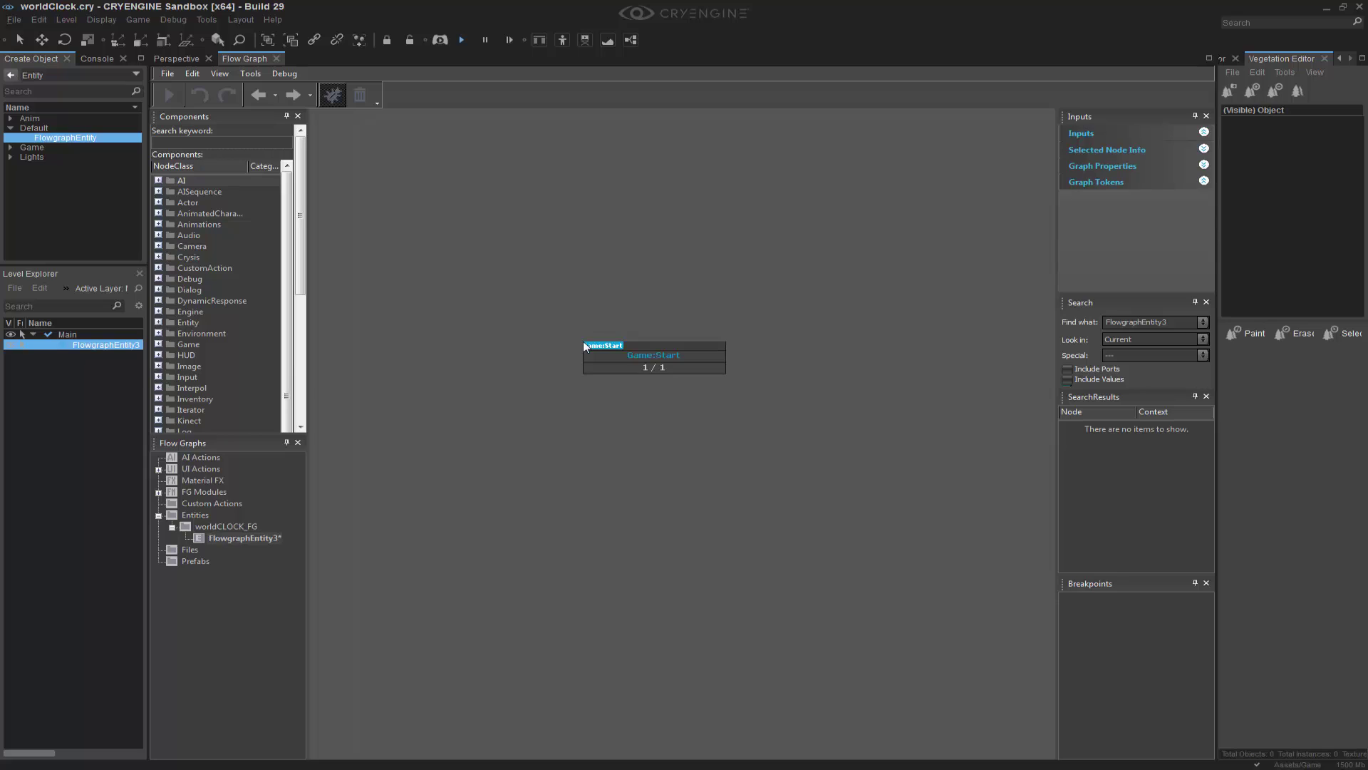
type("time")
type(":time")
type("of")
key("Return")
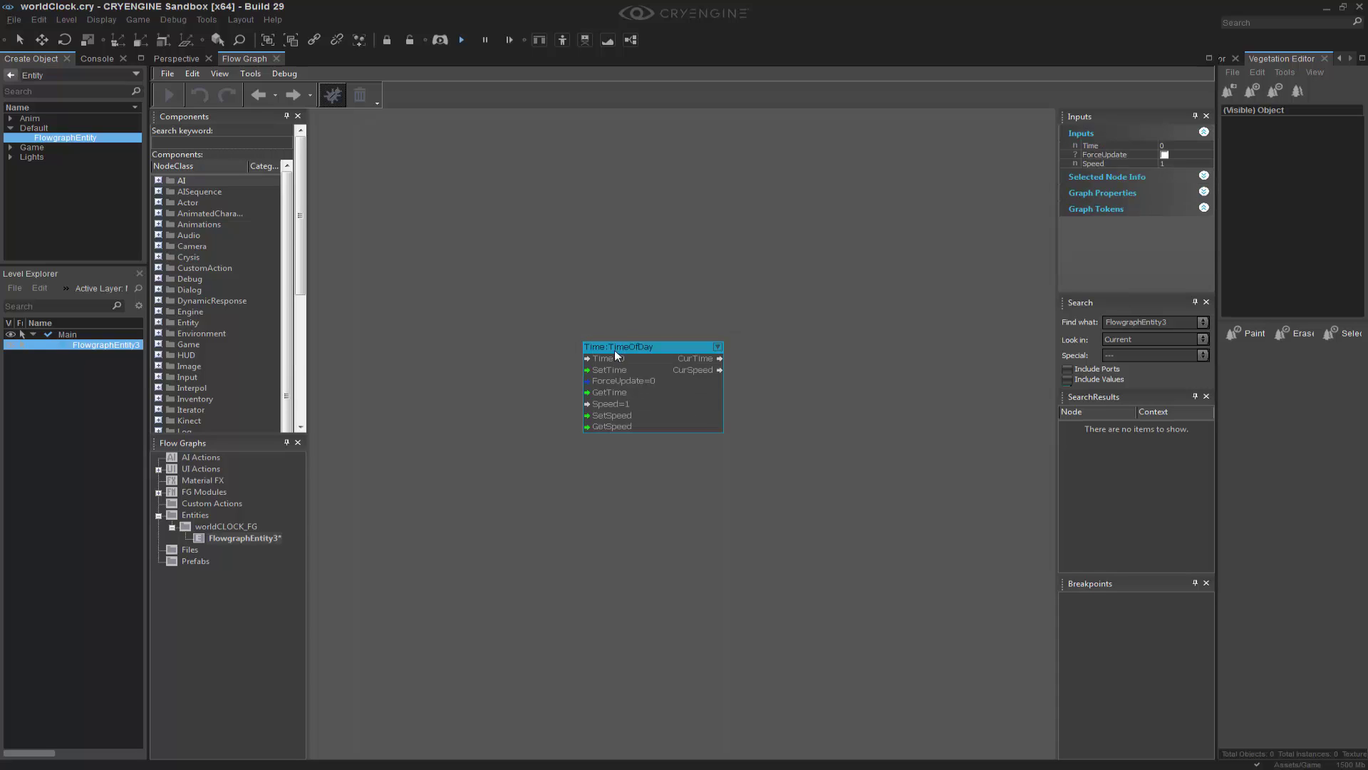
left_click_drag(600, 352, 540, 362)
left_click(607, 326)
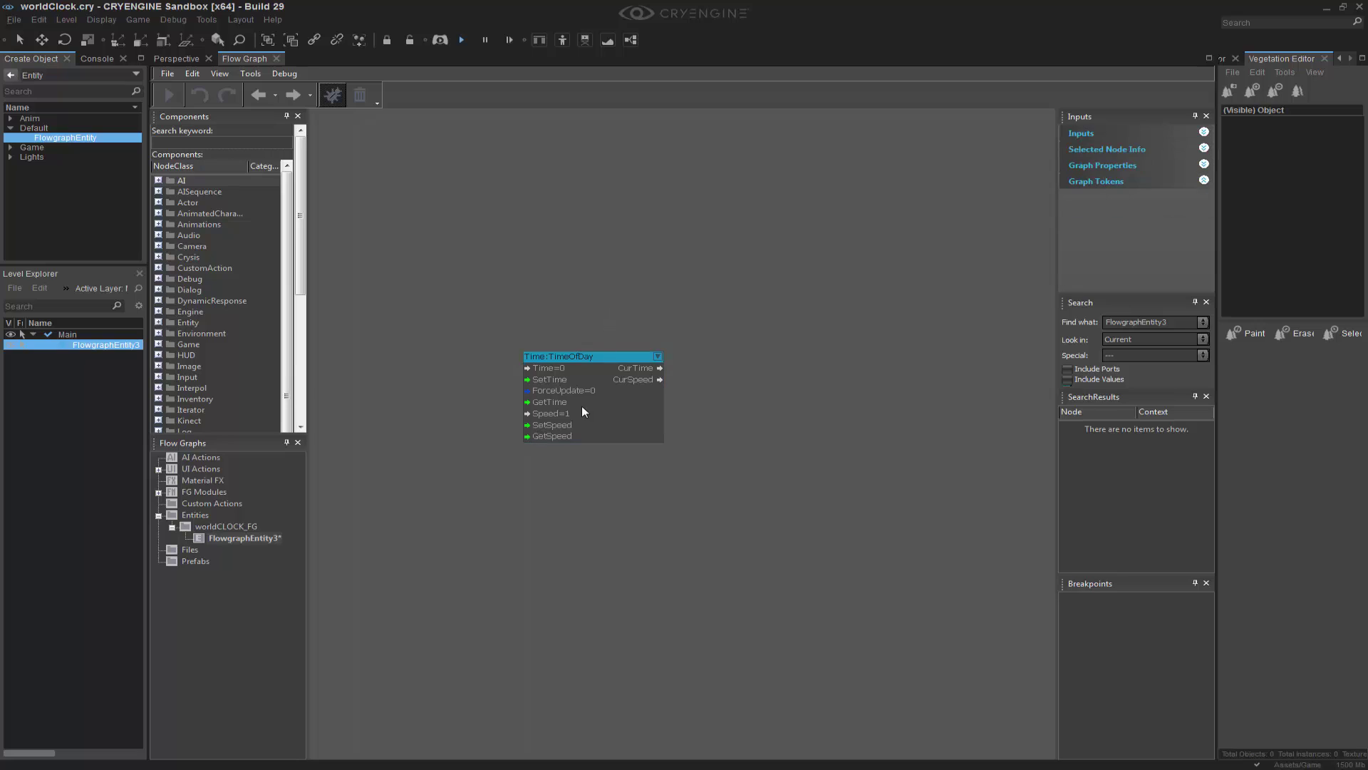
left_click(544, 401)
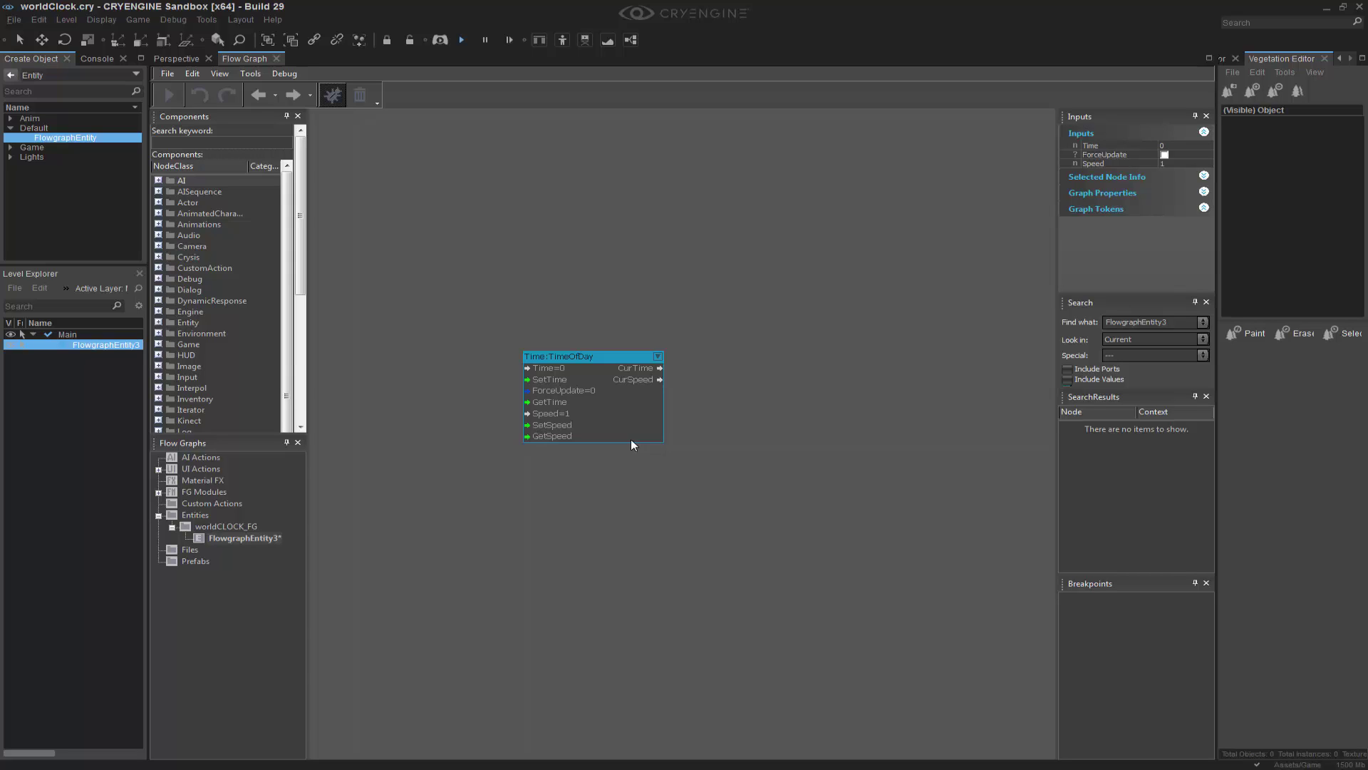
Add a Time:Timer node left of TimeOfDay and link its out port to GetTime
left_click(433, 374)
left_click_drag(300, 214, 299, 448)
scroll(281, 352, "down", 2)
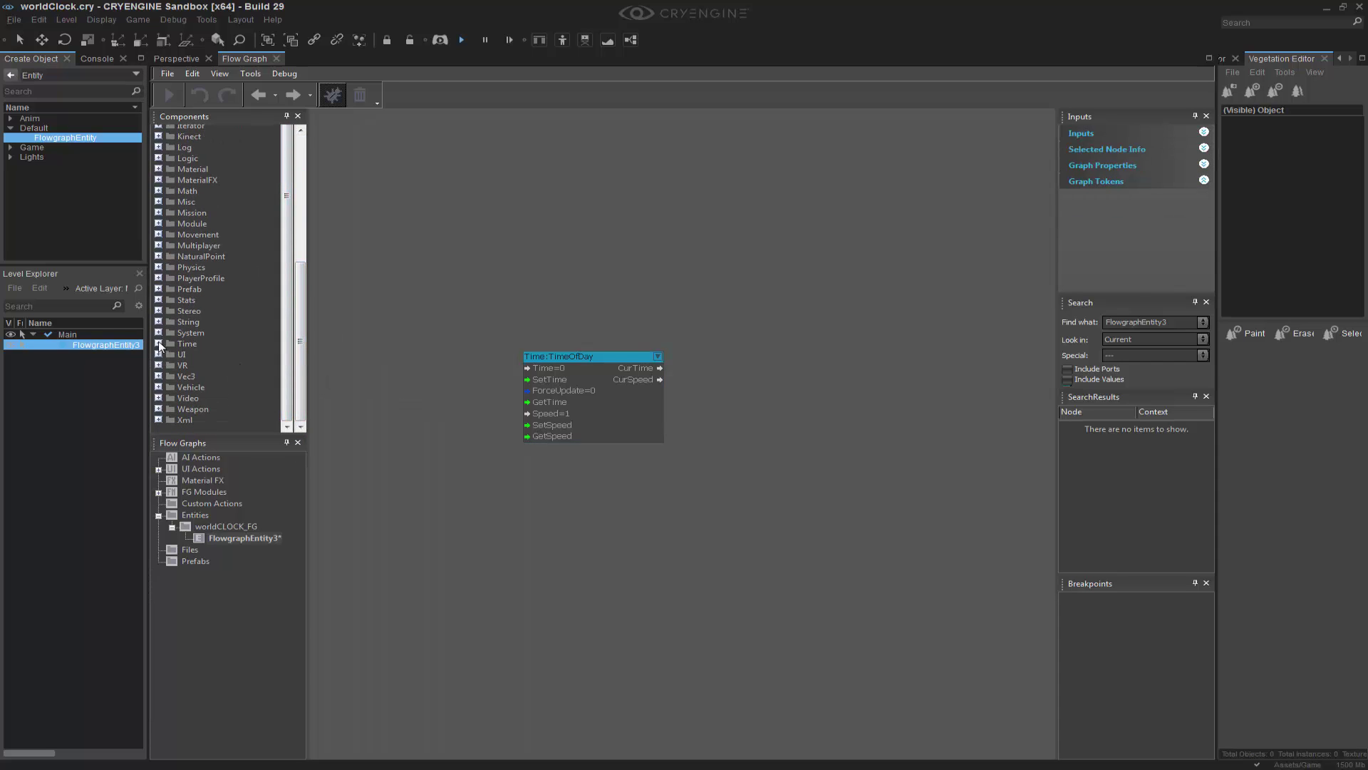
left_click(160, 347)
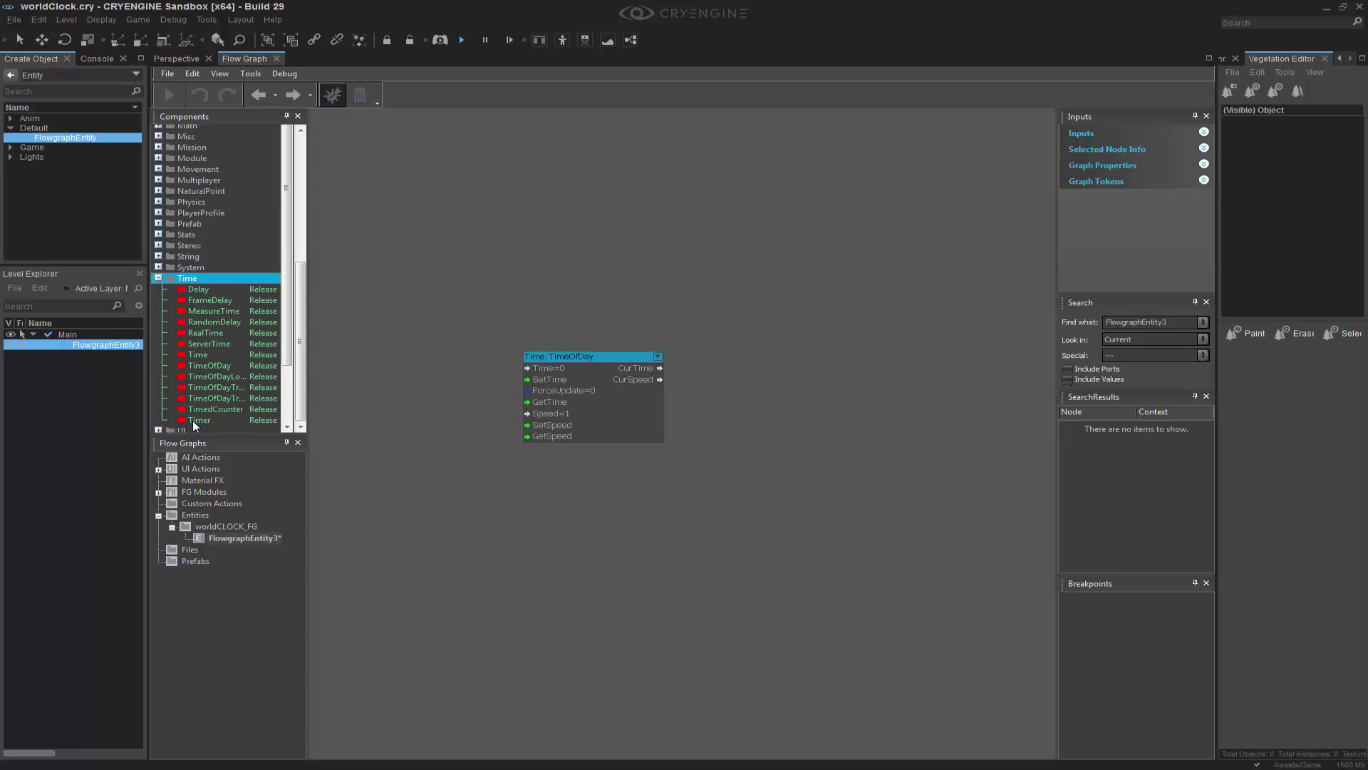
left_click(199, 420)
left_click_drag(394, 383, 435, 360)
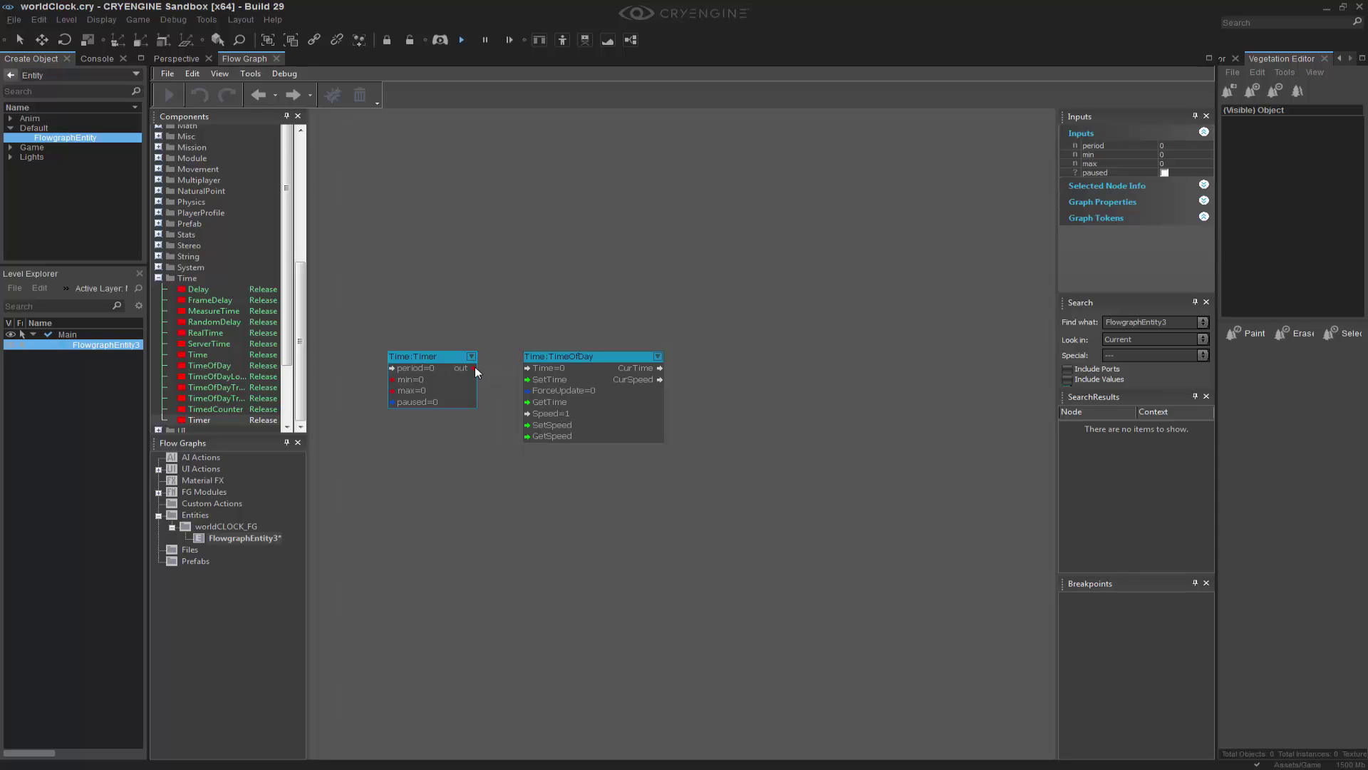
left_click_drag(475, 367, 531, 402)
Add a HUD:DisplayDebugMessage fed by CurTime on Show and message, showing 21.6627 in the level
left_click(553, 269)
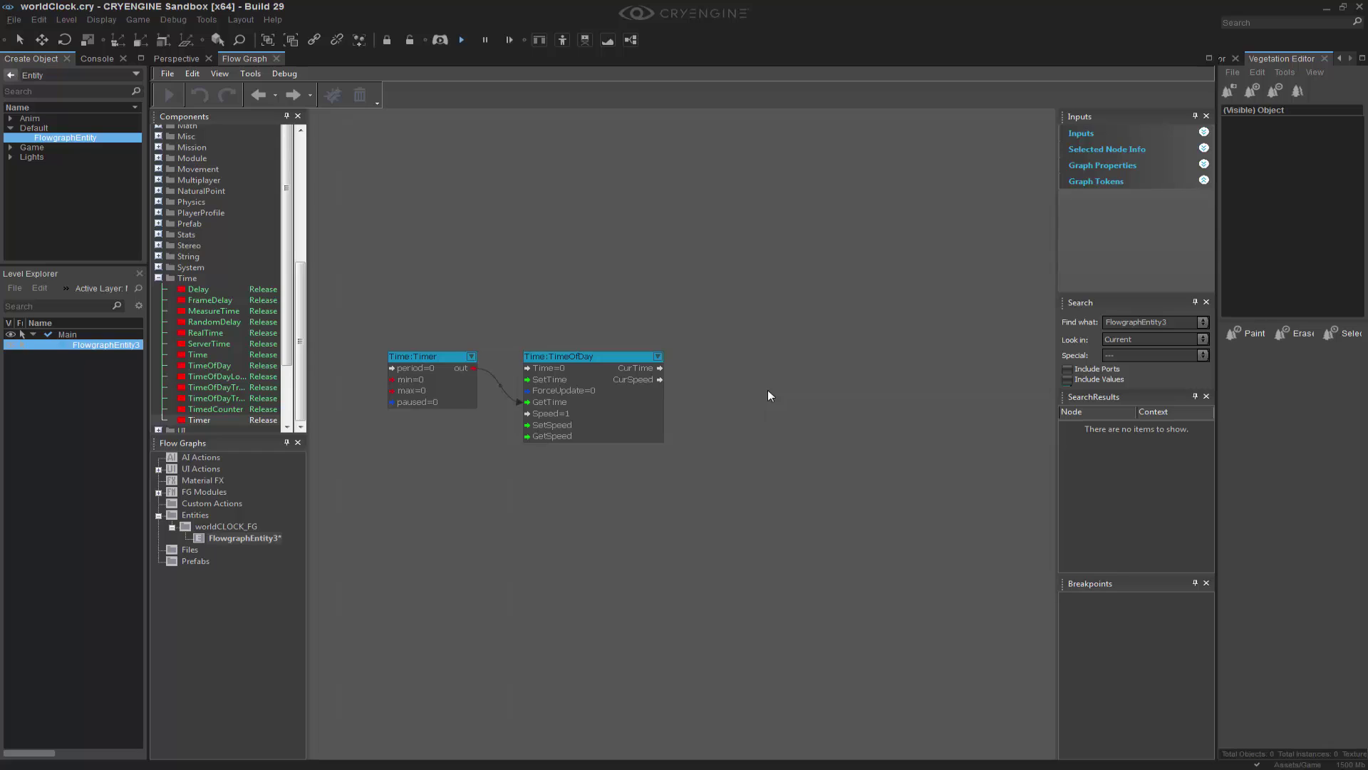
type("q")
type("displa")
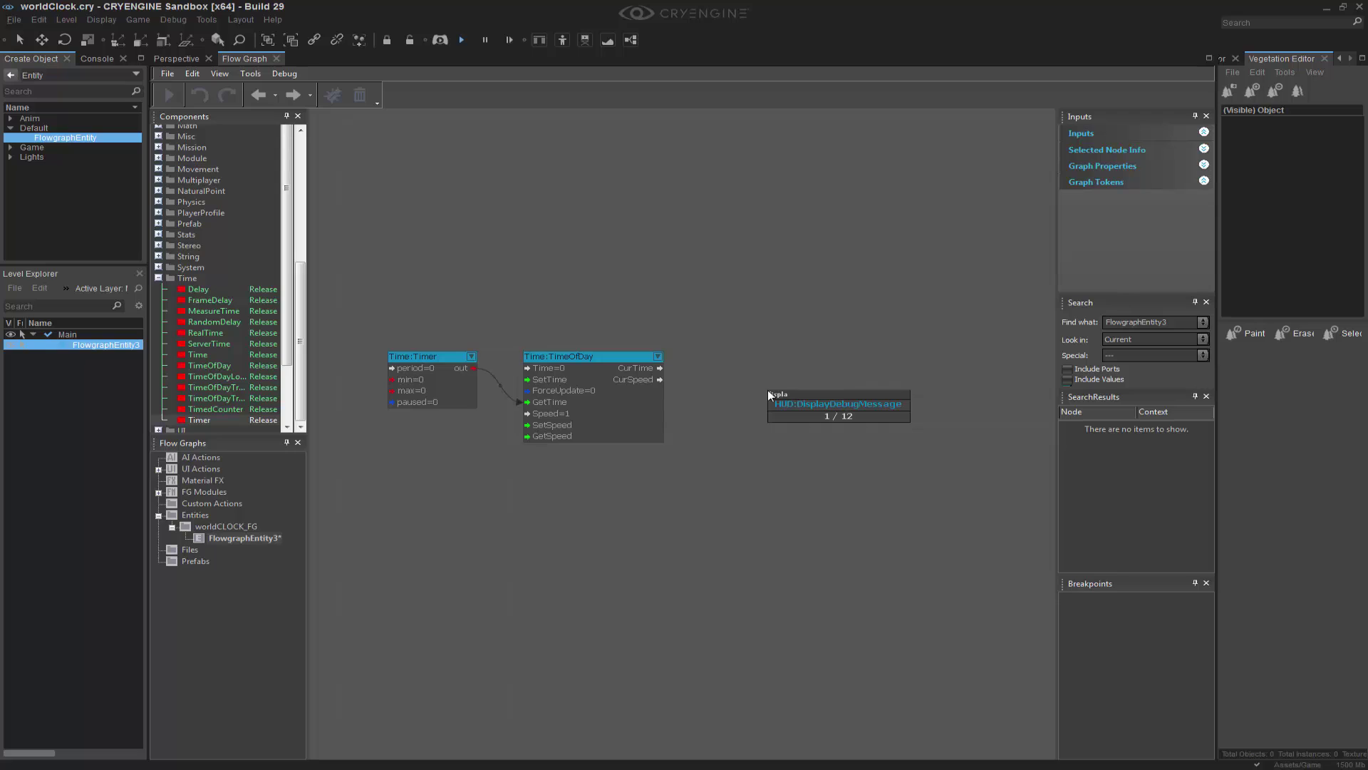
key("Return")
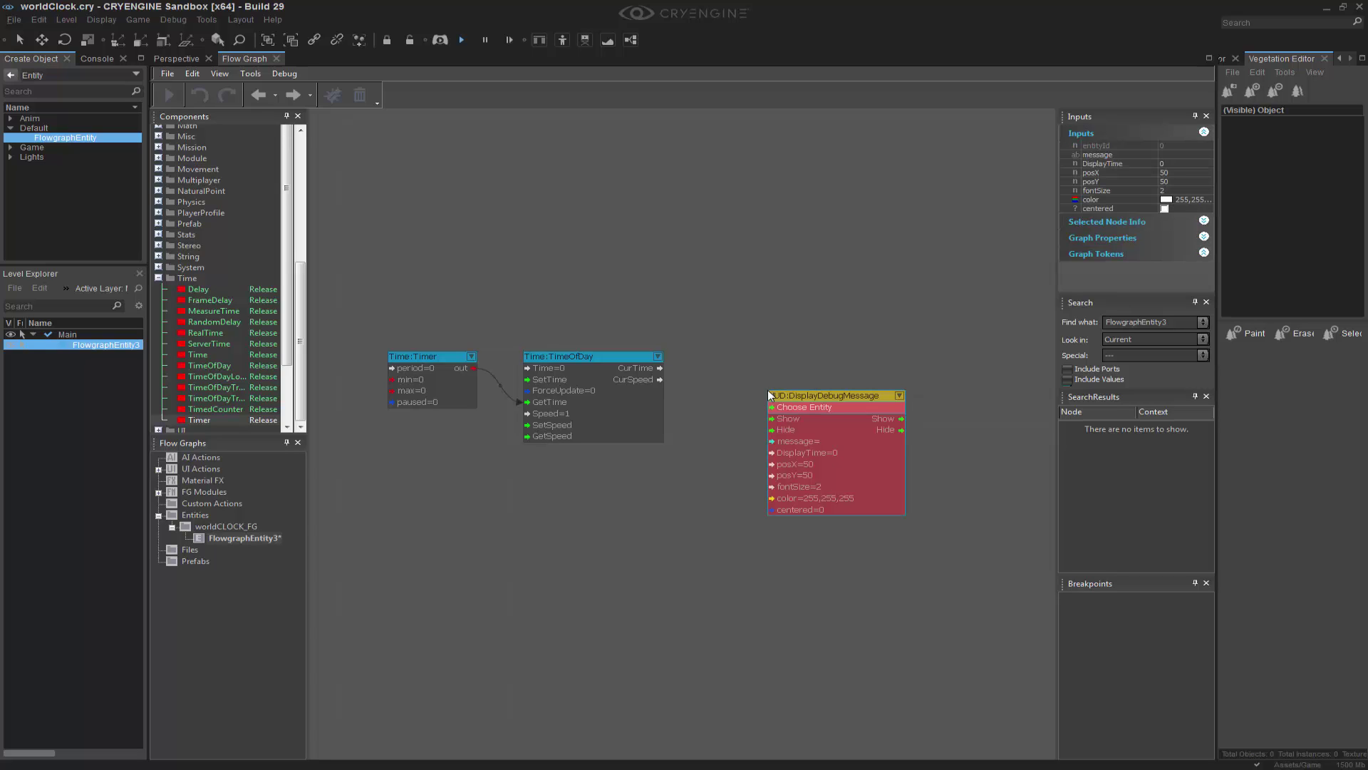
left_click_drag(793, 398, 739, 366)
left_click(768, 270)
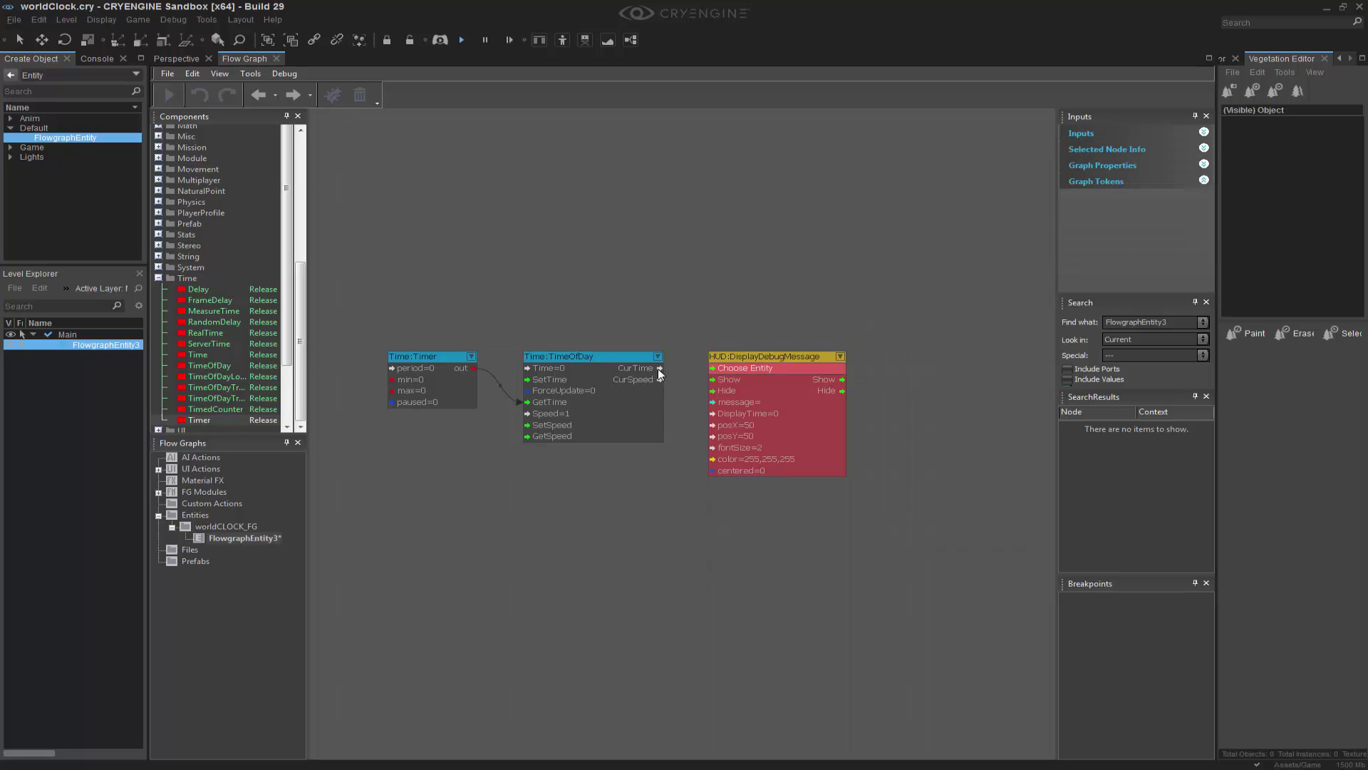
left_click_drag(659, 369, 712, 404)
left_click(691, 282)
left_click(333, 95)
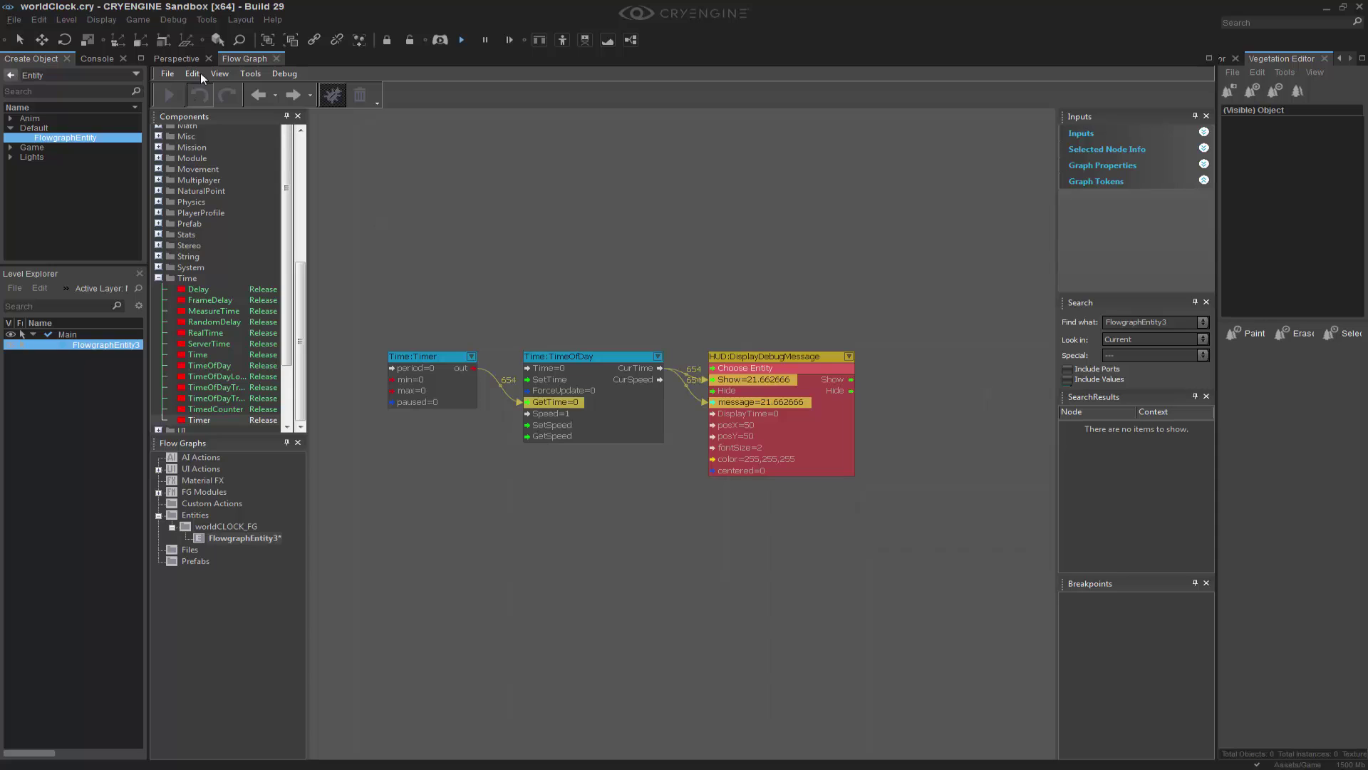
left_click(184, 55)
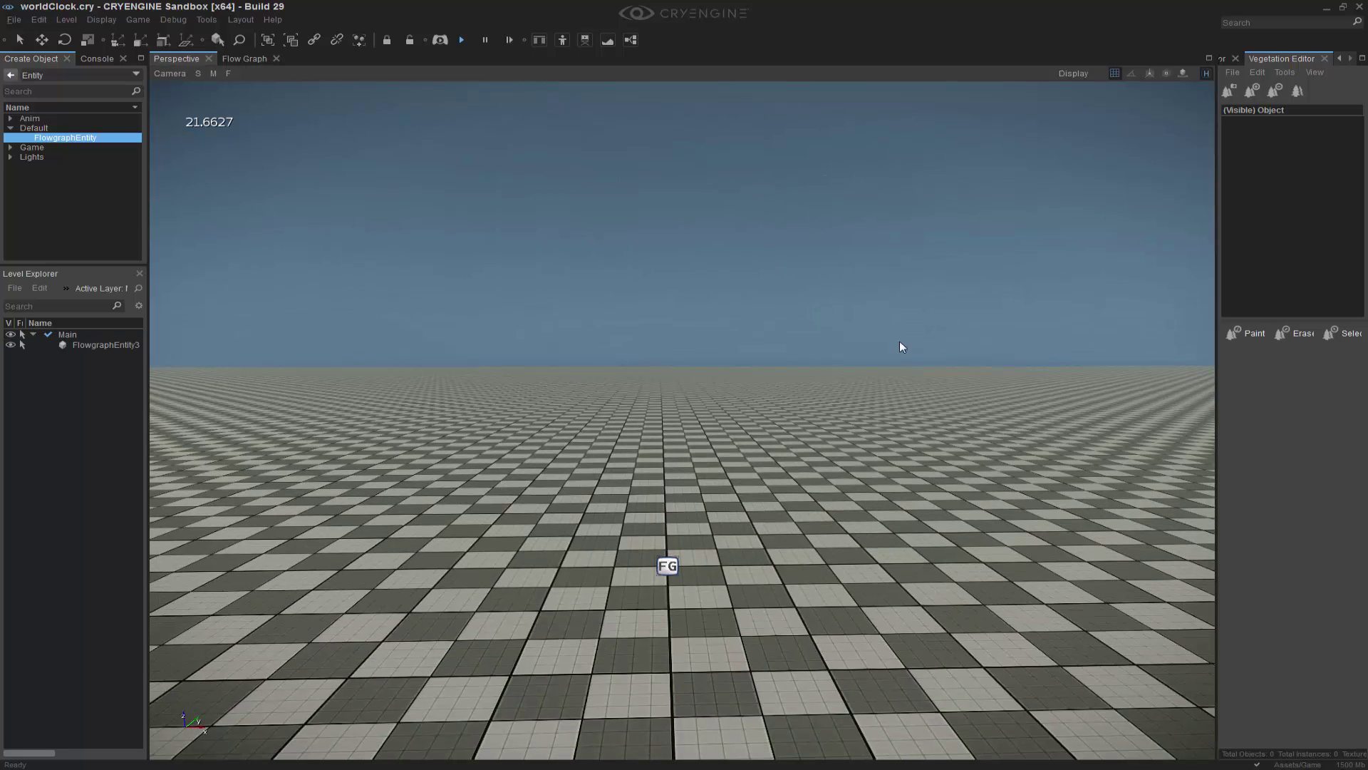
Dock the Environment Editor on the right and drag the time of day to about 20.5895
left_click(207, 19)
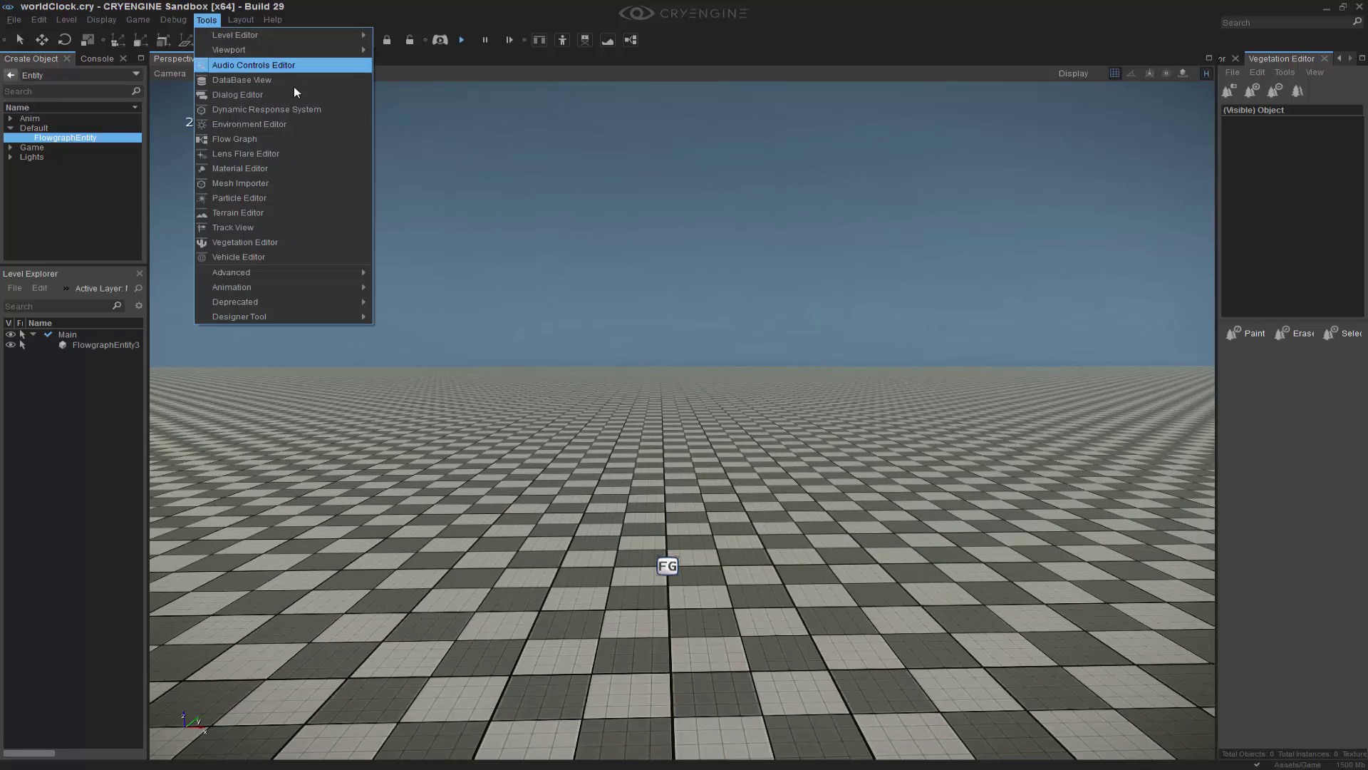
left_click(288, 127)
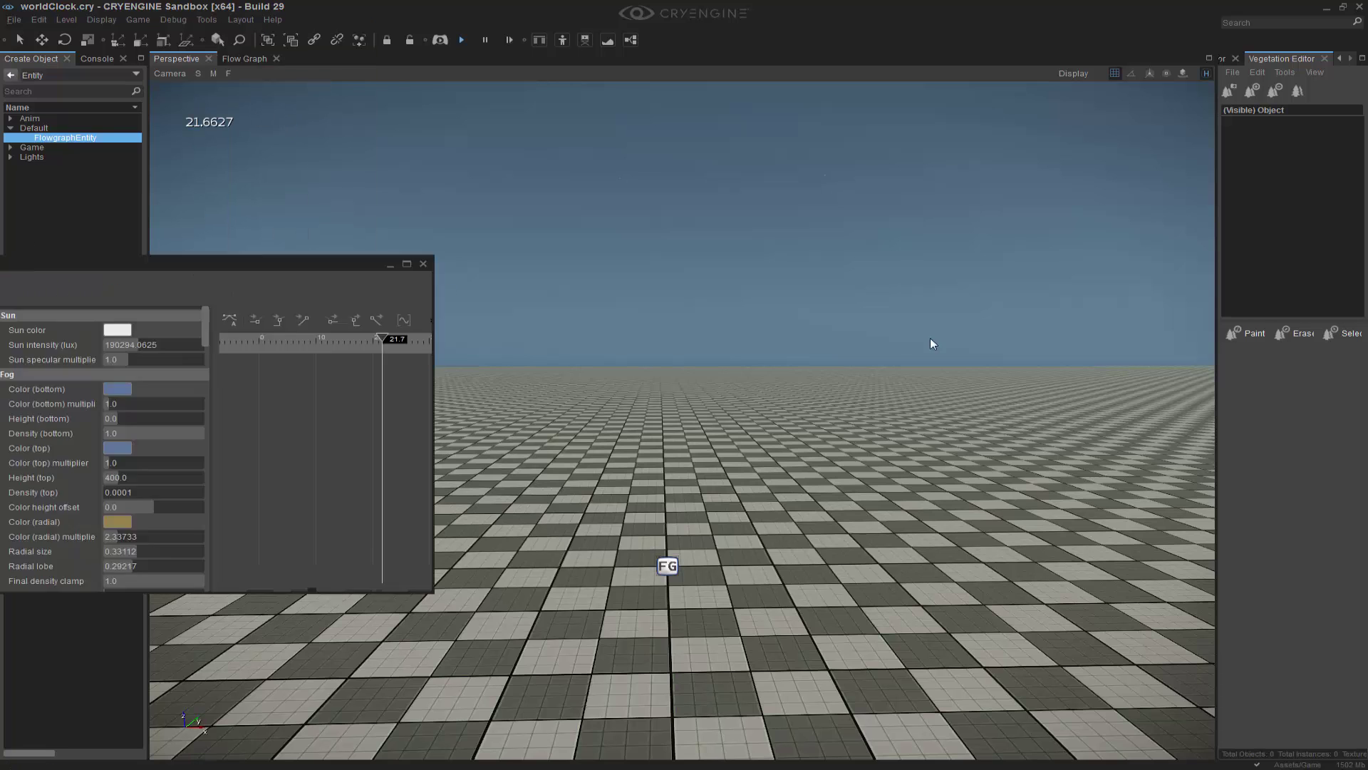
left_click_drag(674, 319, 1293, 403)
left_click_drag(1217, 355, 794, 360)
left_click_drag(1314, 134, 1268, 146)
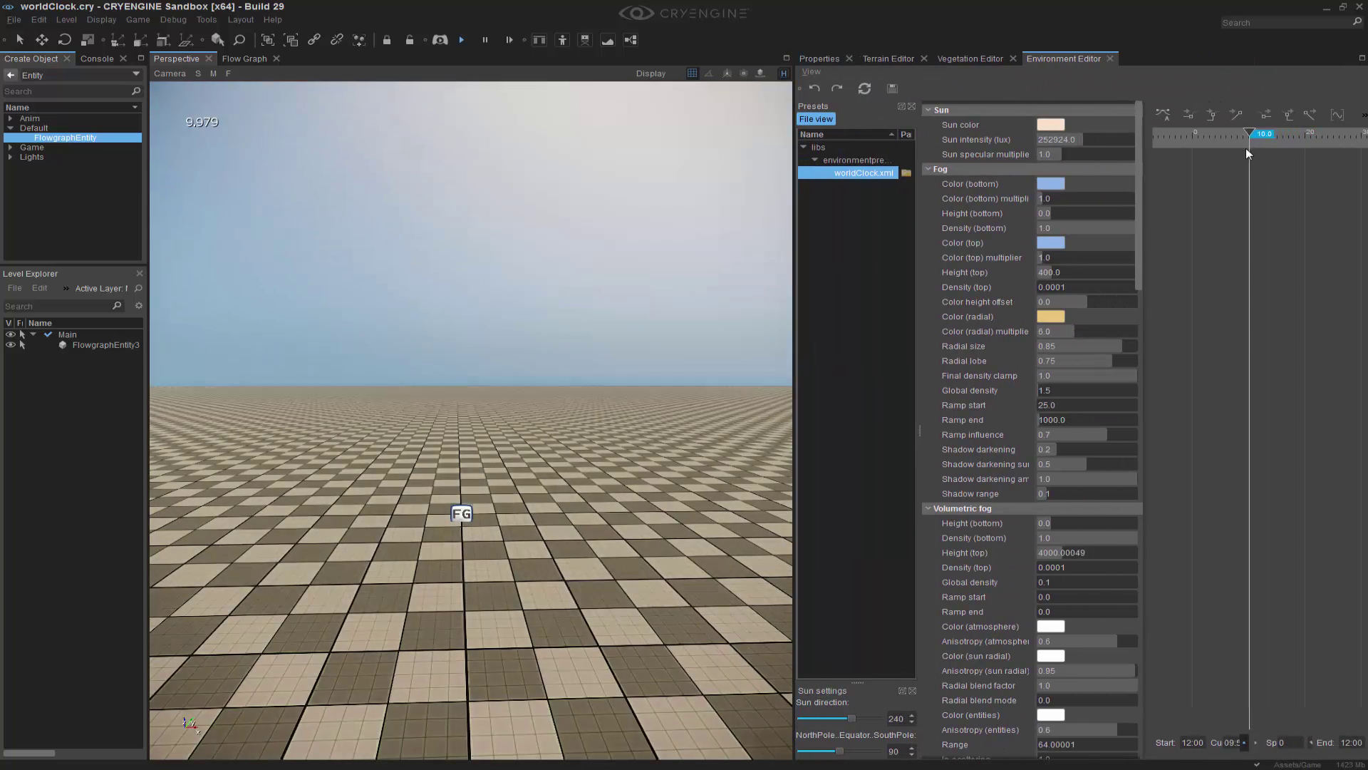
left_click_drag(1246, 152, 1310, 182)
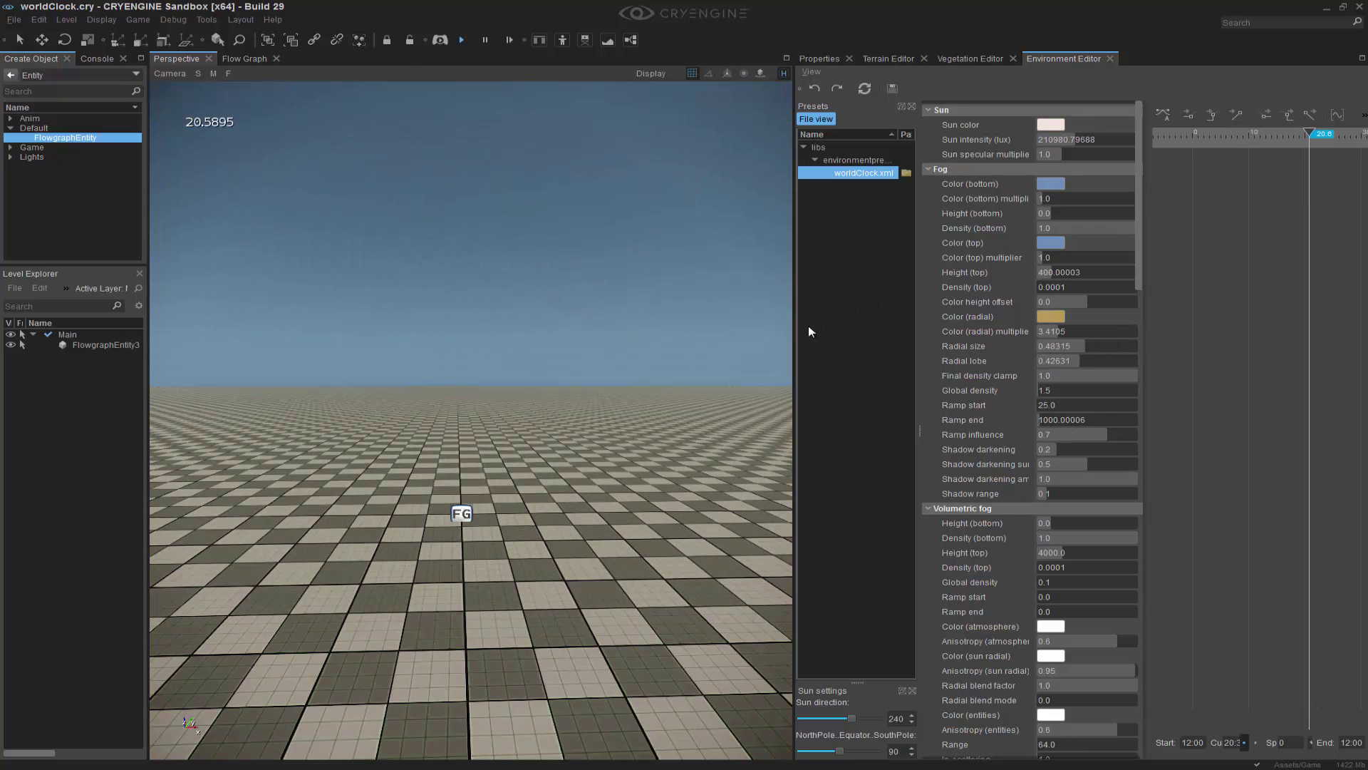
left_click_drag(795, 339, 1091, 360)
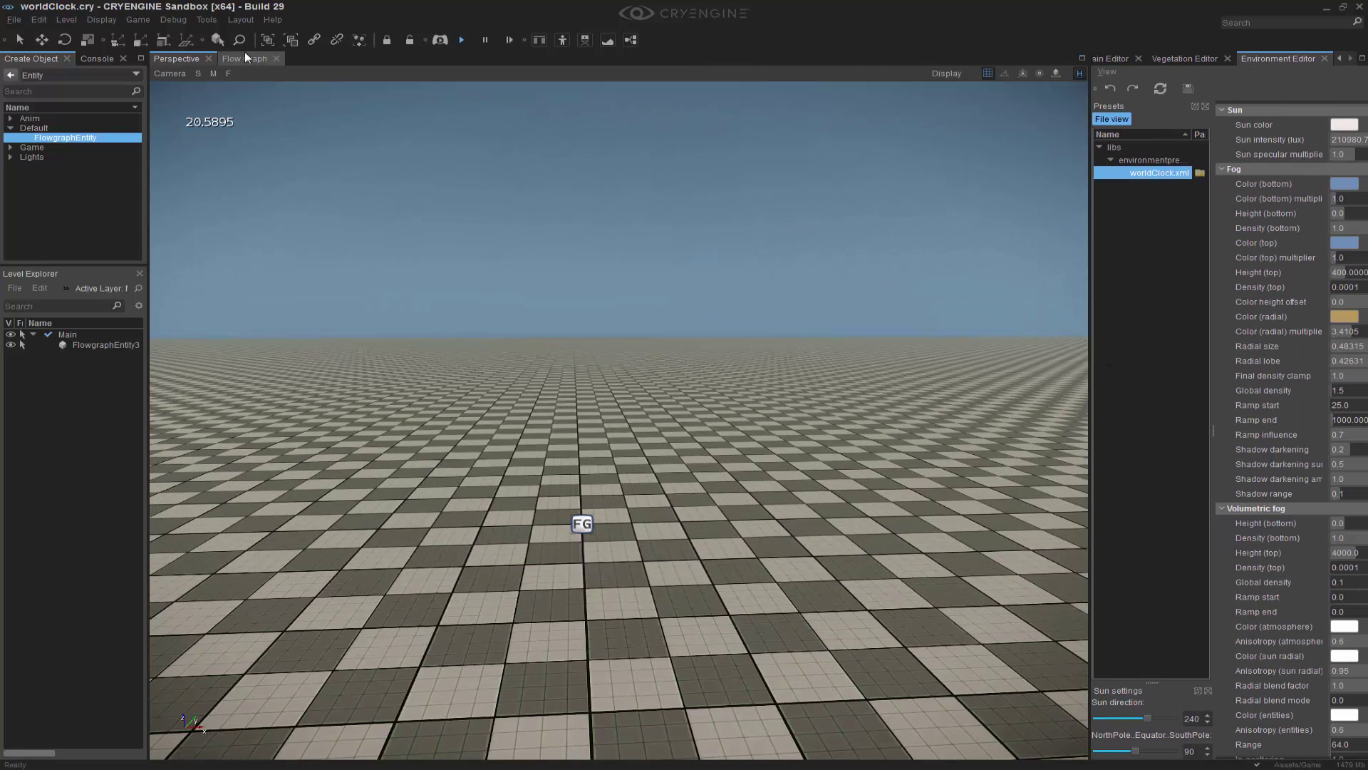
Insert a Math:Floor node between CurTime and the debug message, which then shows 20.000000
left_click(247, 58)
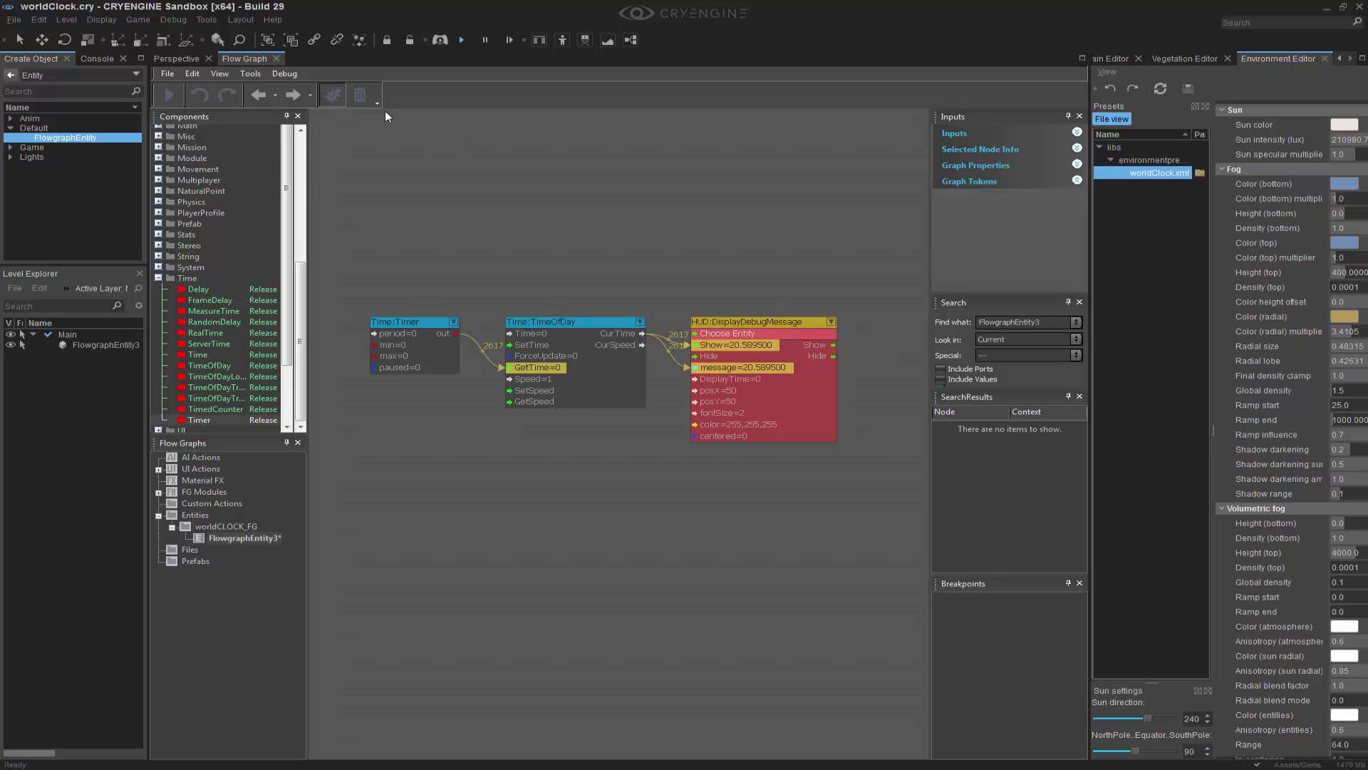
left_click_drag(787, 310, 865, 313)
left_click(778, 233)
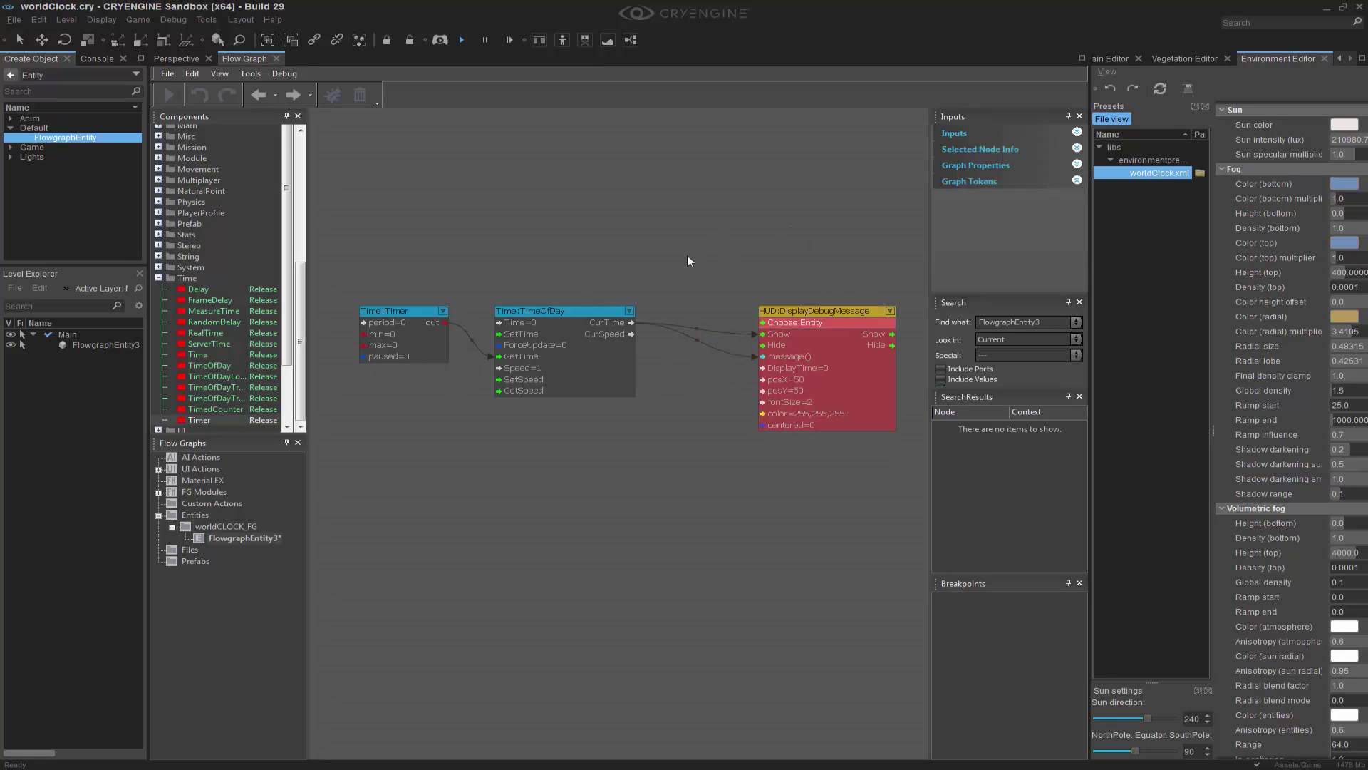
type("q")
type("floor")
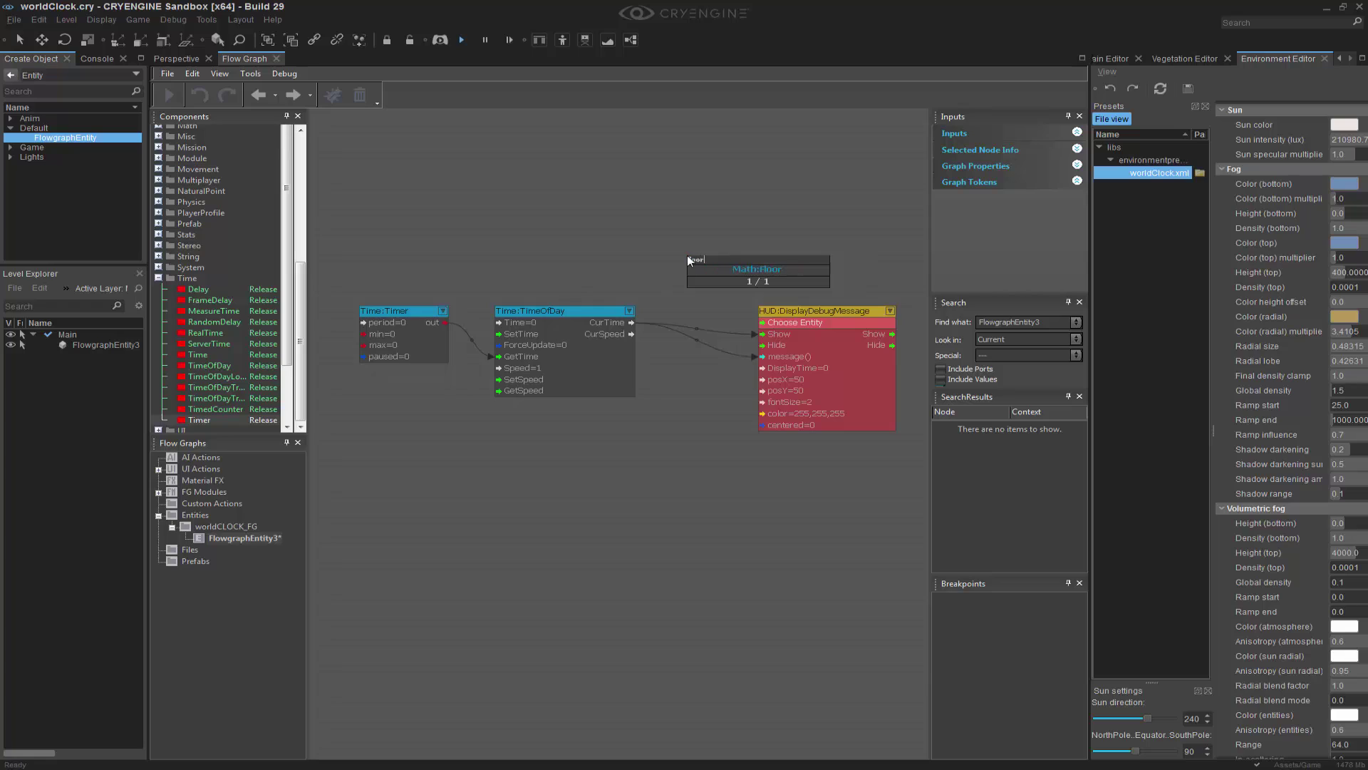
key("Return")
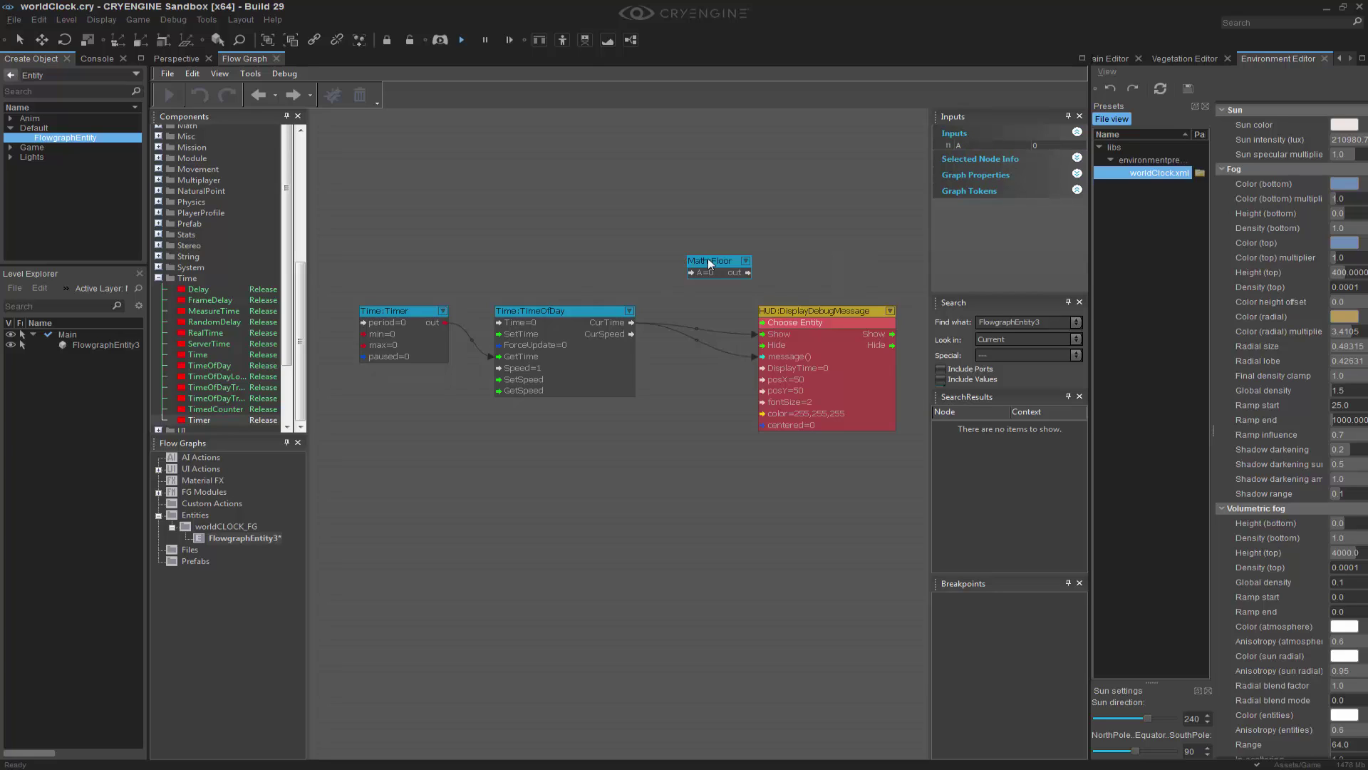
left_click_drag(636, 323, 756, 345)
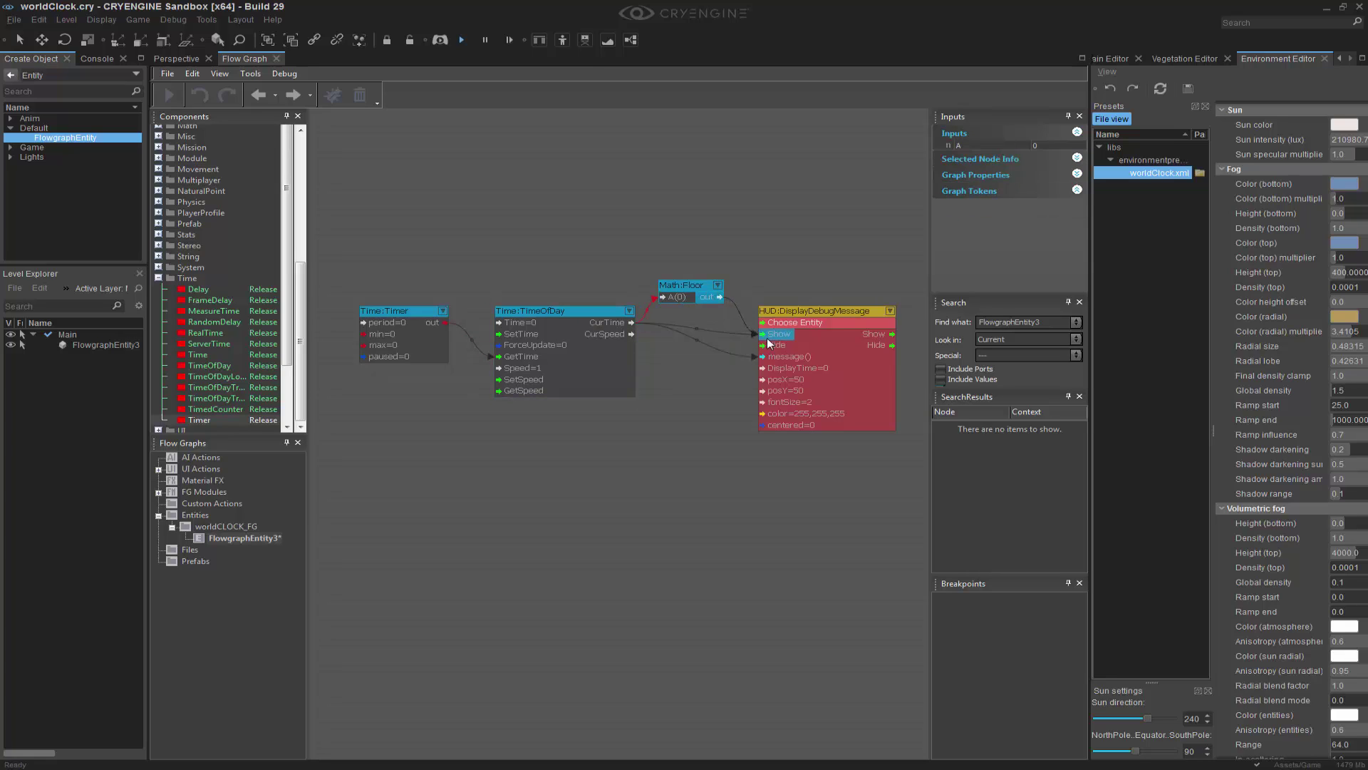
left_click_drag(724, 298, 756, 356)
left_click_drag(703, 284, 711, 314)
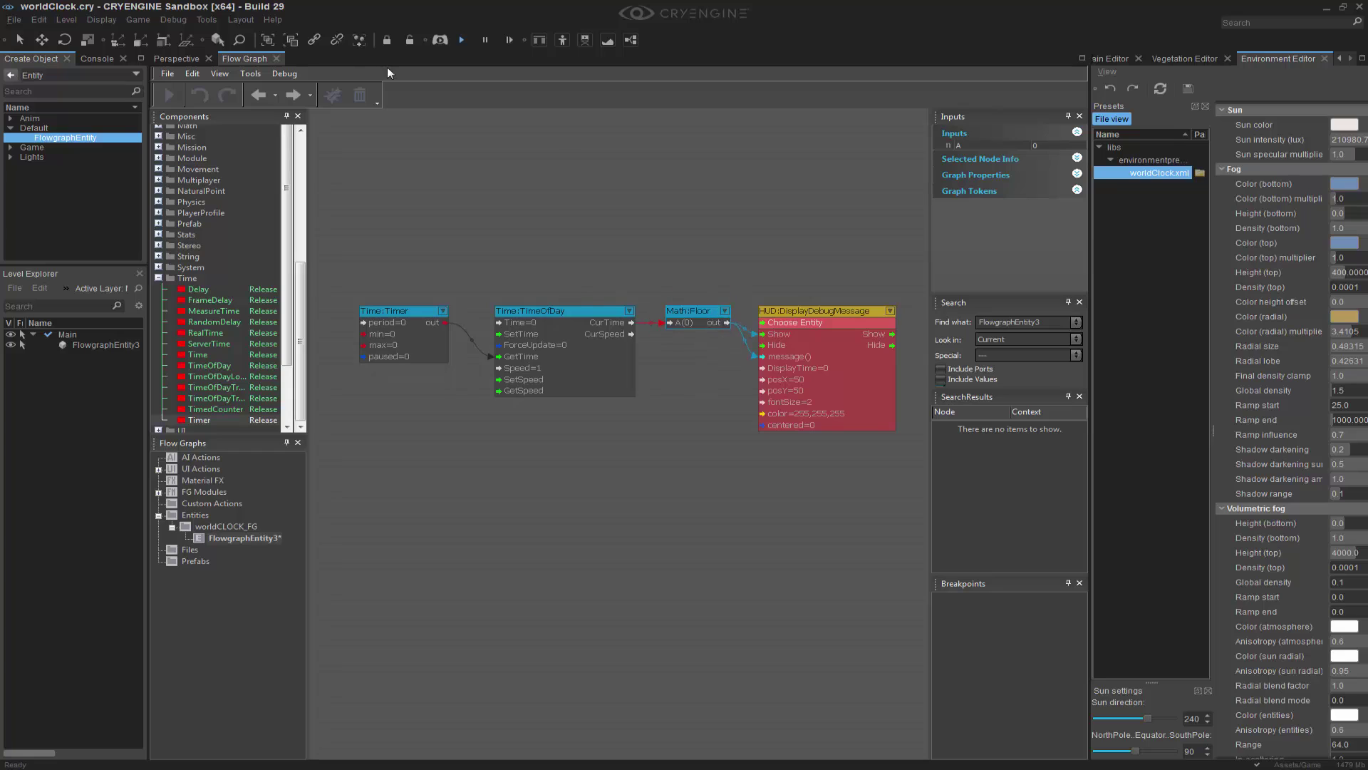
left_click(332, 95)
Rearrange the Floor and debug message nodes and recentre the graph view
scroll(780, 271, "up", 2)
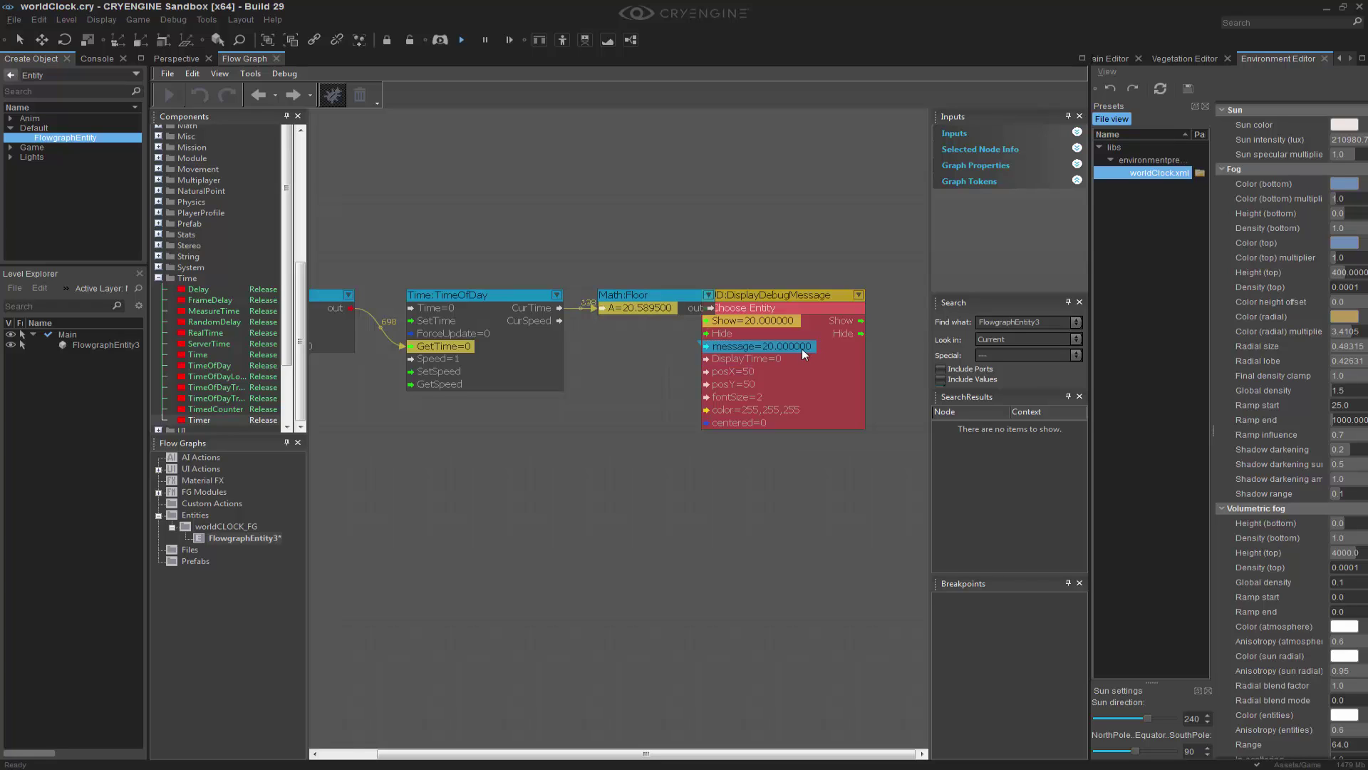
left_click_drag(761, 292, 799, 302)
scroll(610, 309, "down", 3)
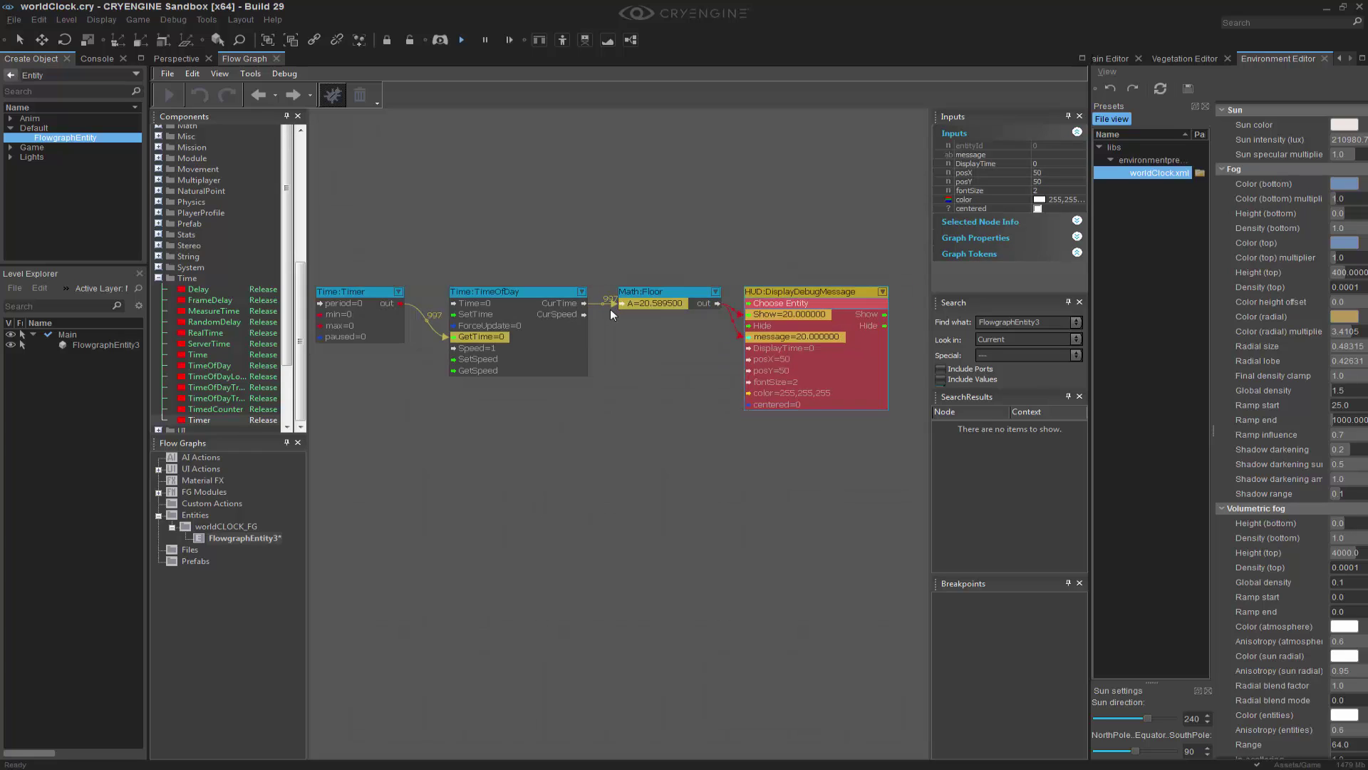
left_click(700, 283)
left_click_drag(700, 282, 704, 281)
left_click(682, 344)
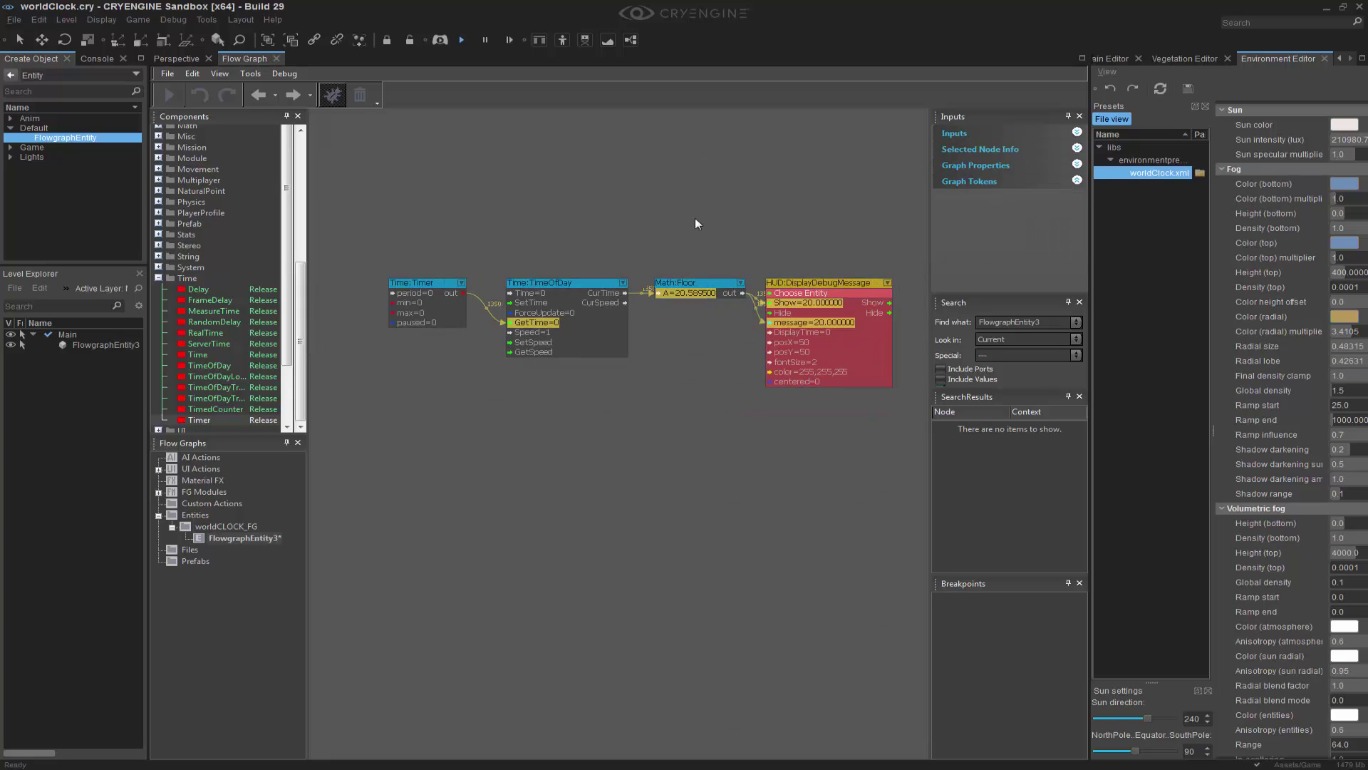
middle_click_drag(672, 394, 659, 369)
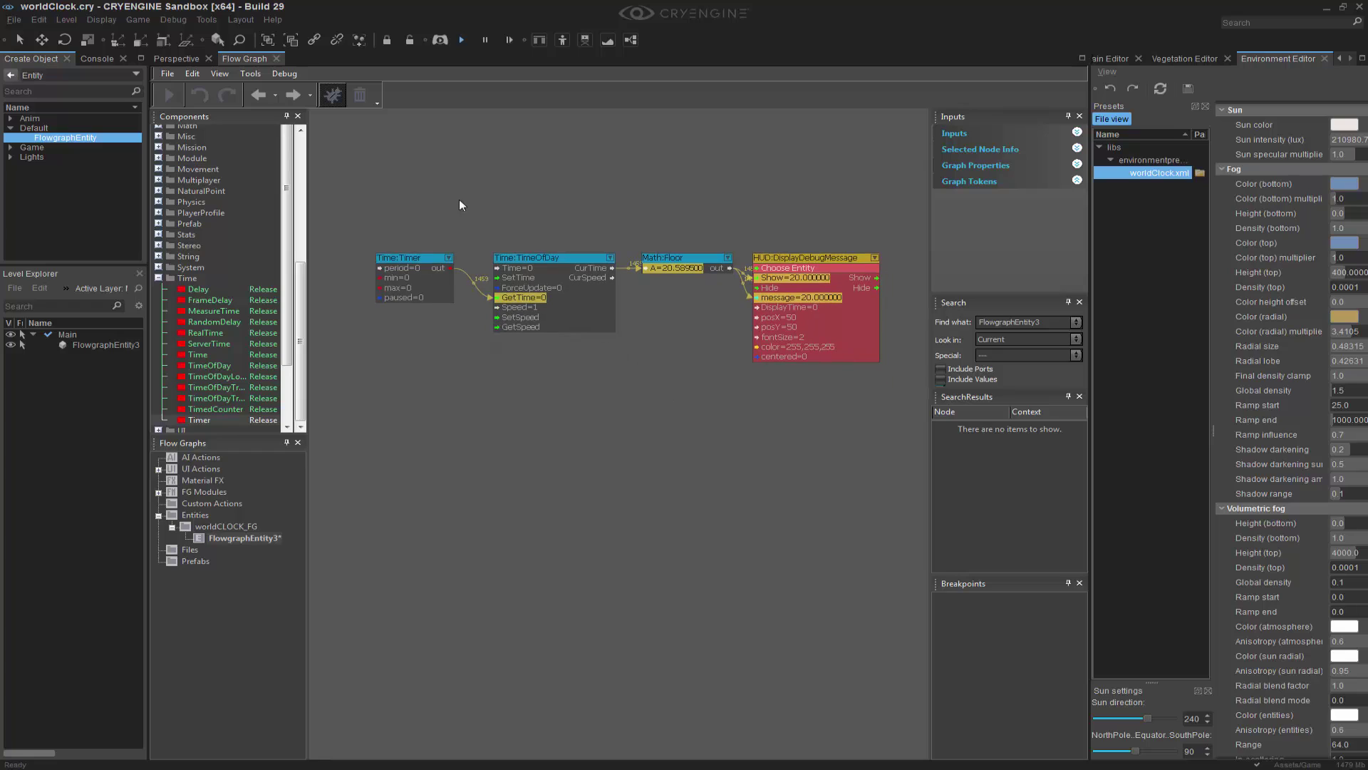
Clear the debug values, recentre the graph, and collapse the Time component group
left_click(358, 95)
mouse_move(720, 488)
middle_mouse_down()
mouse_move(729, 454)
mouse_move(703, 468)
middle_mouse_up()
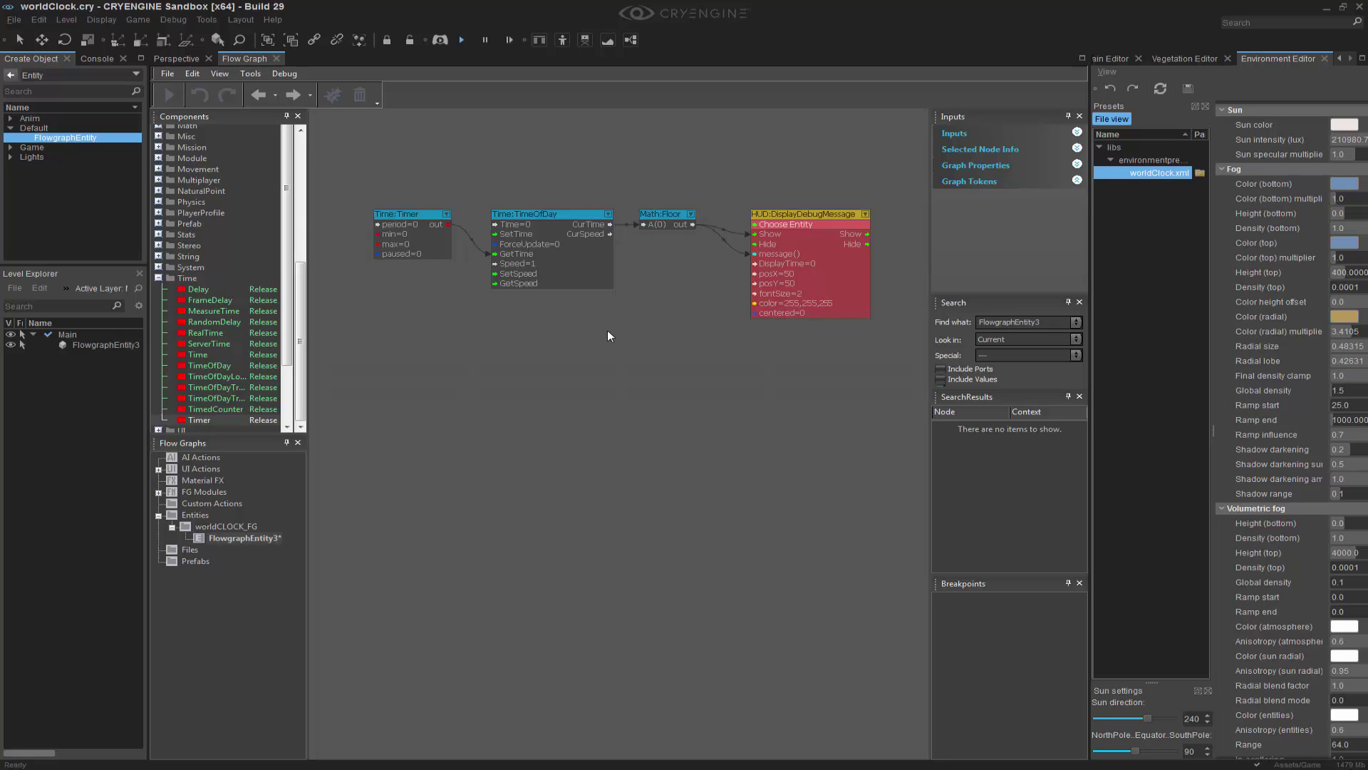
double_click(165, 277)
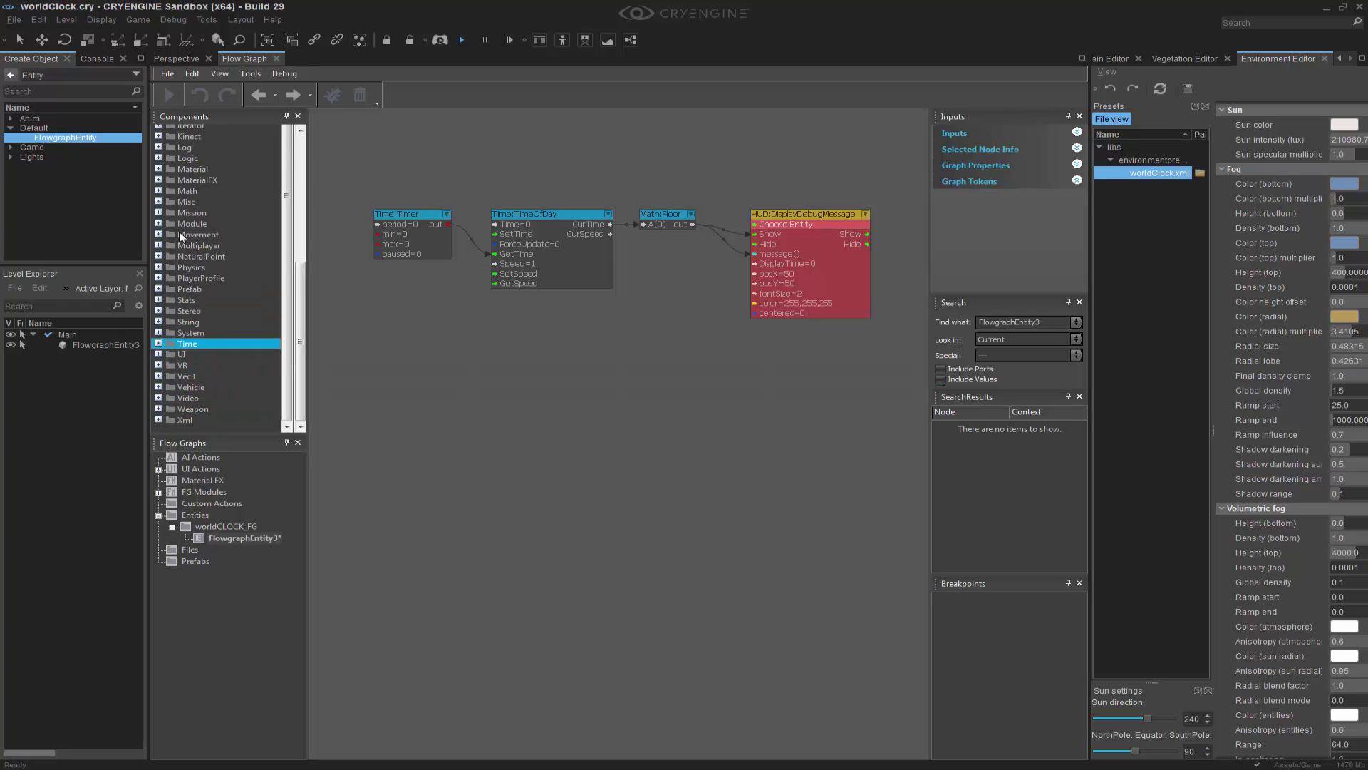
Add a Math:Calculate node with its Operation set to Sub
double_click(161, 193)
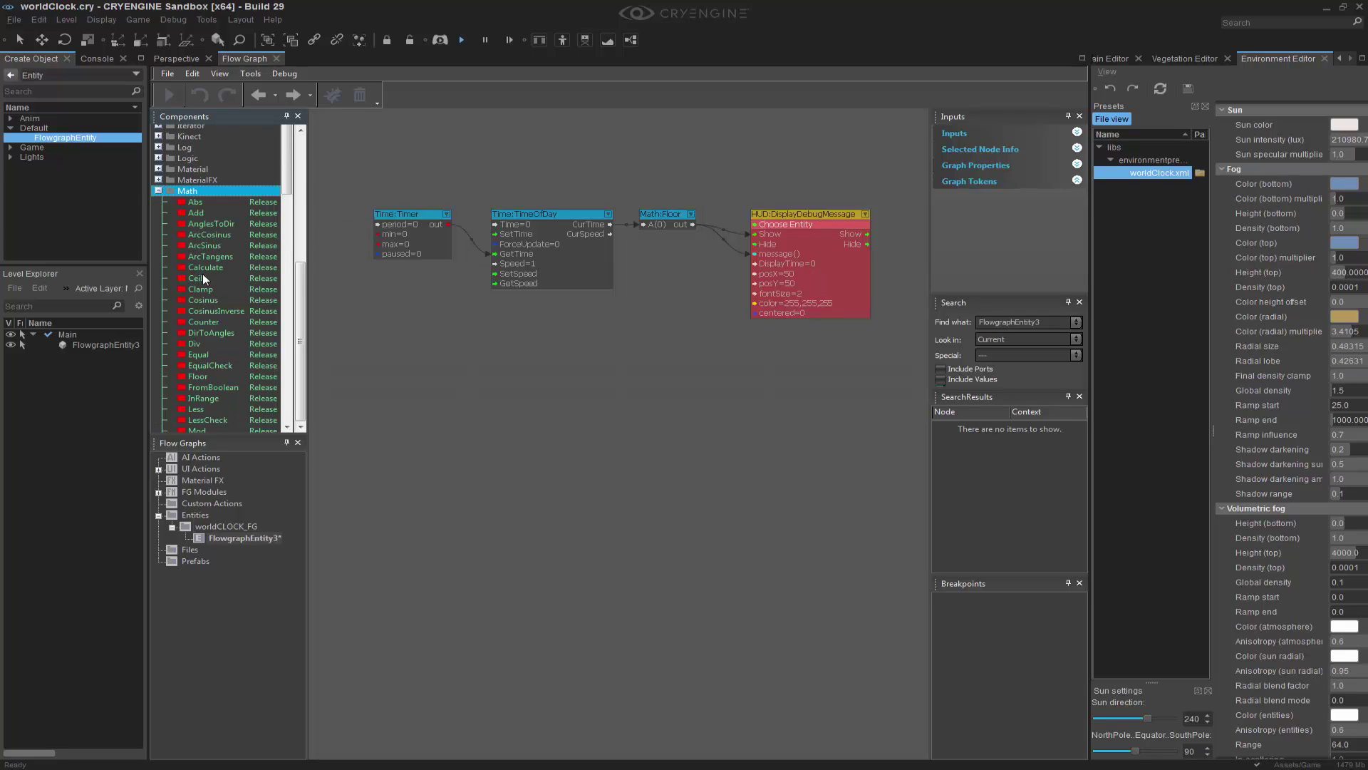
scroll(202, 273, "down", 1)
left_click_drag(208, 236, 435, 354)
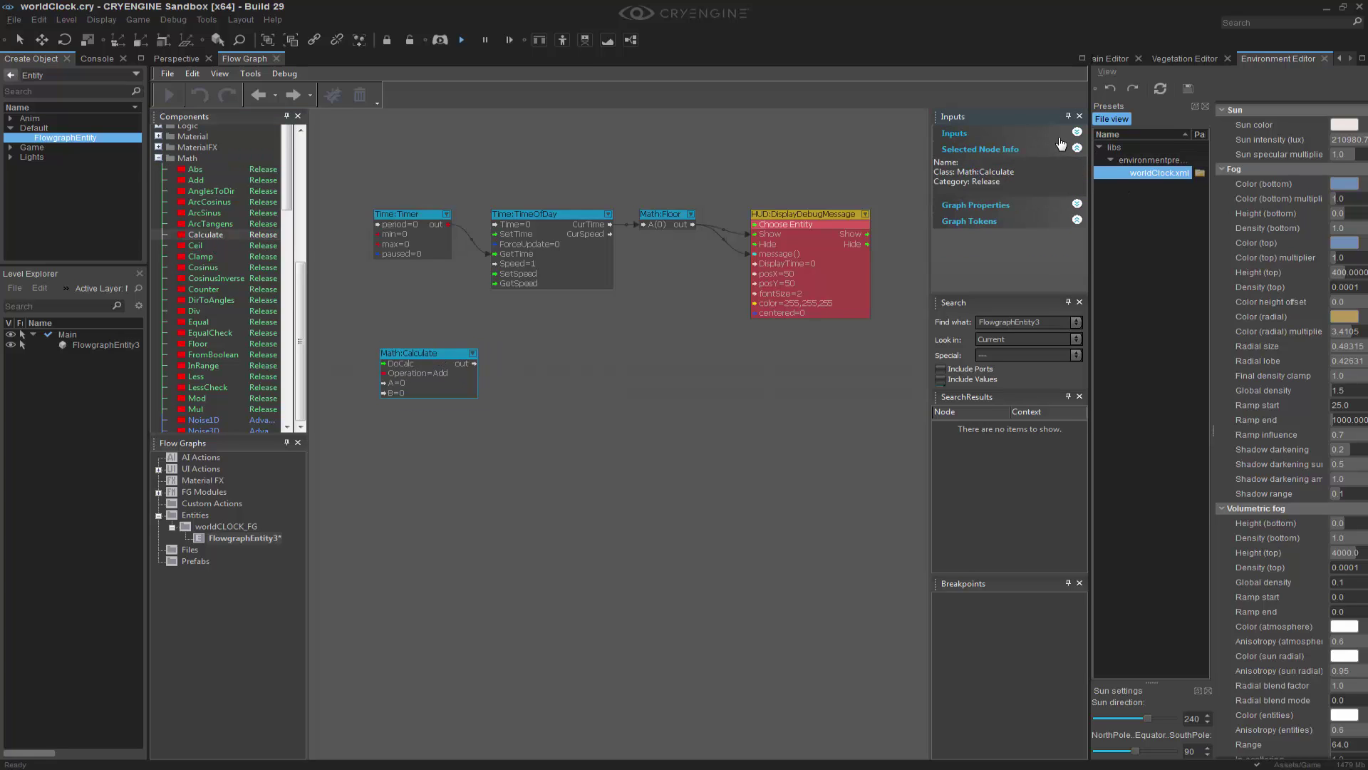
left_click(1075, 144)
left_click(1079, 146)
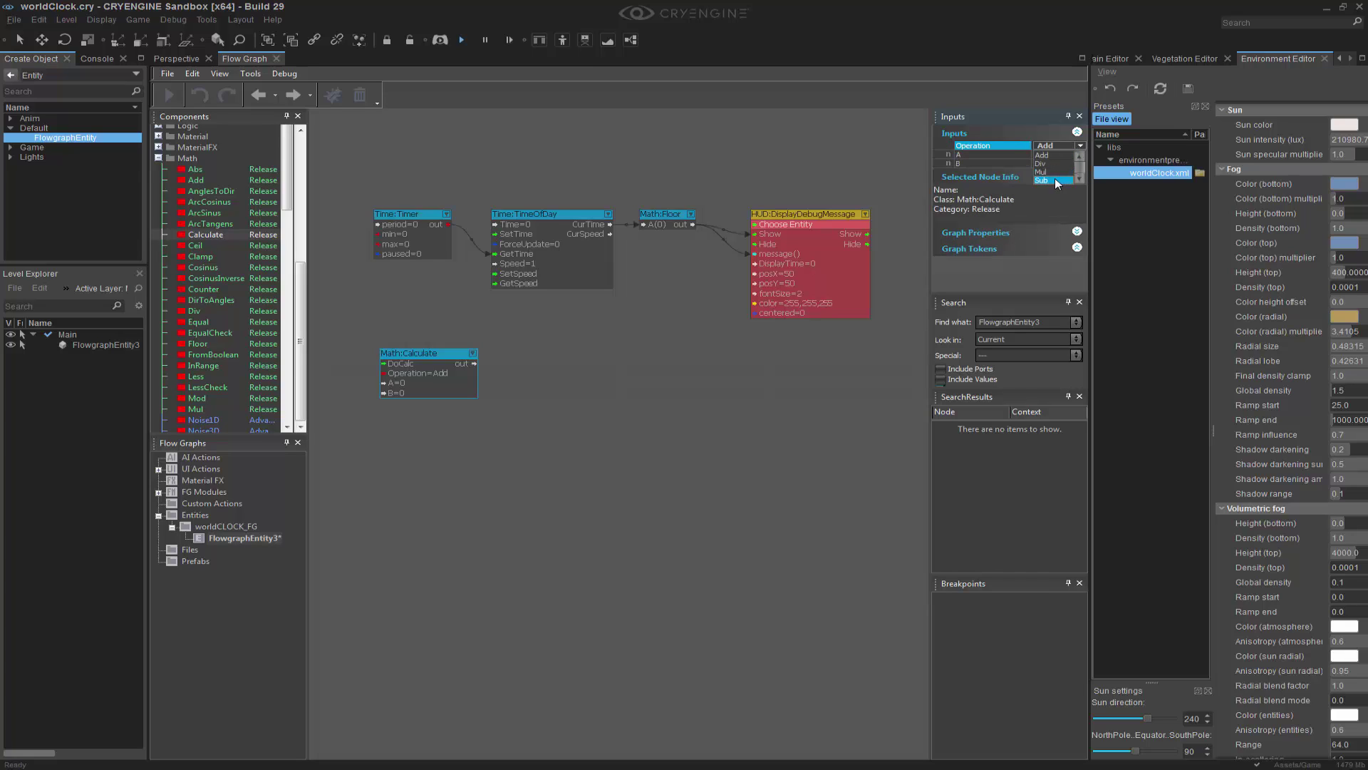
left_click(1055, 179)
left_click(613, 148)
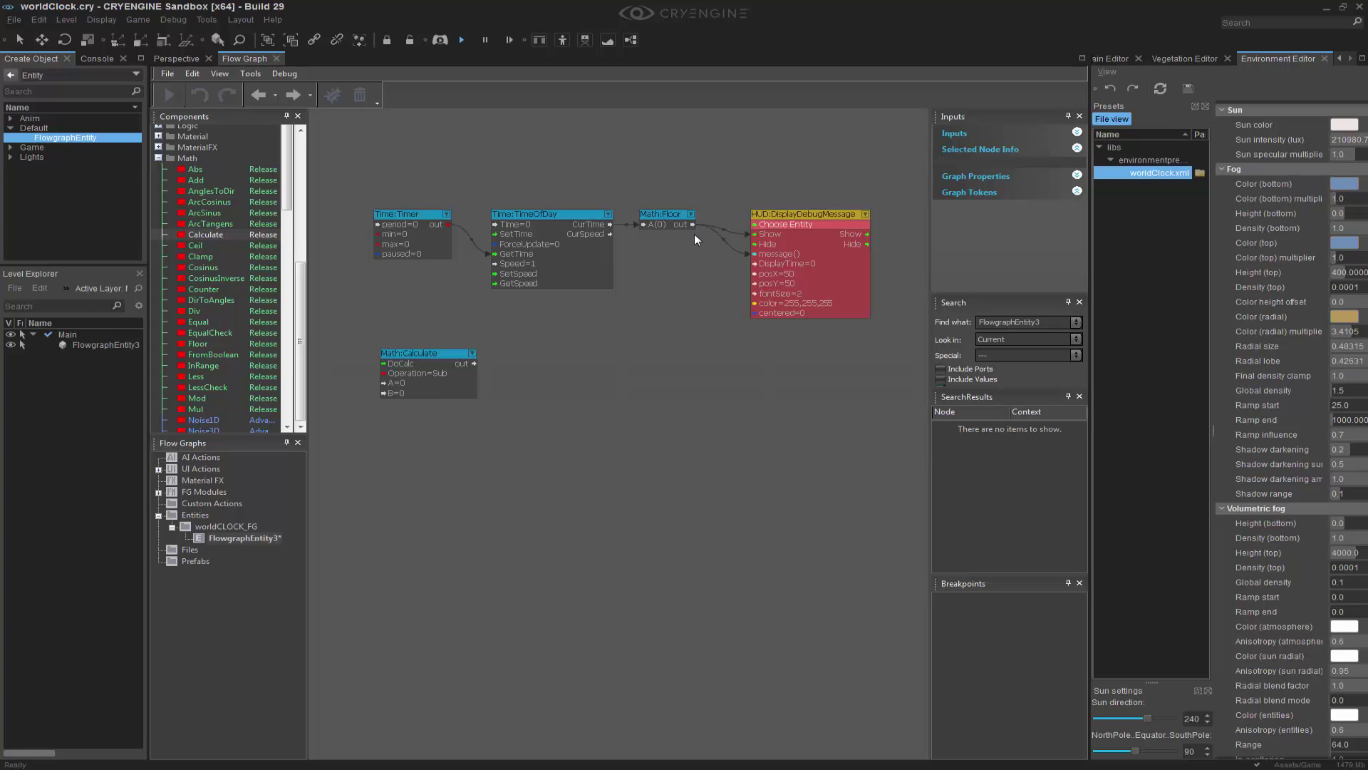
Wire CurTime to DoCalc and A, Floor out to B, and the result to the debug message
left_click_drag(609, 224, 378, 363)
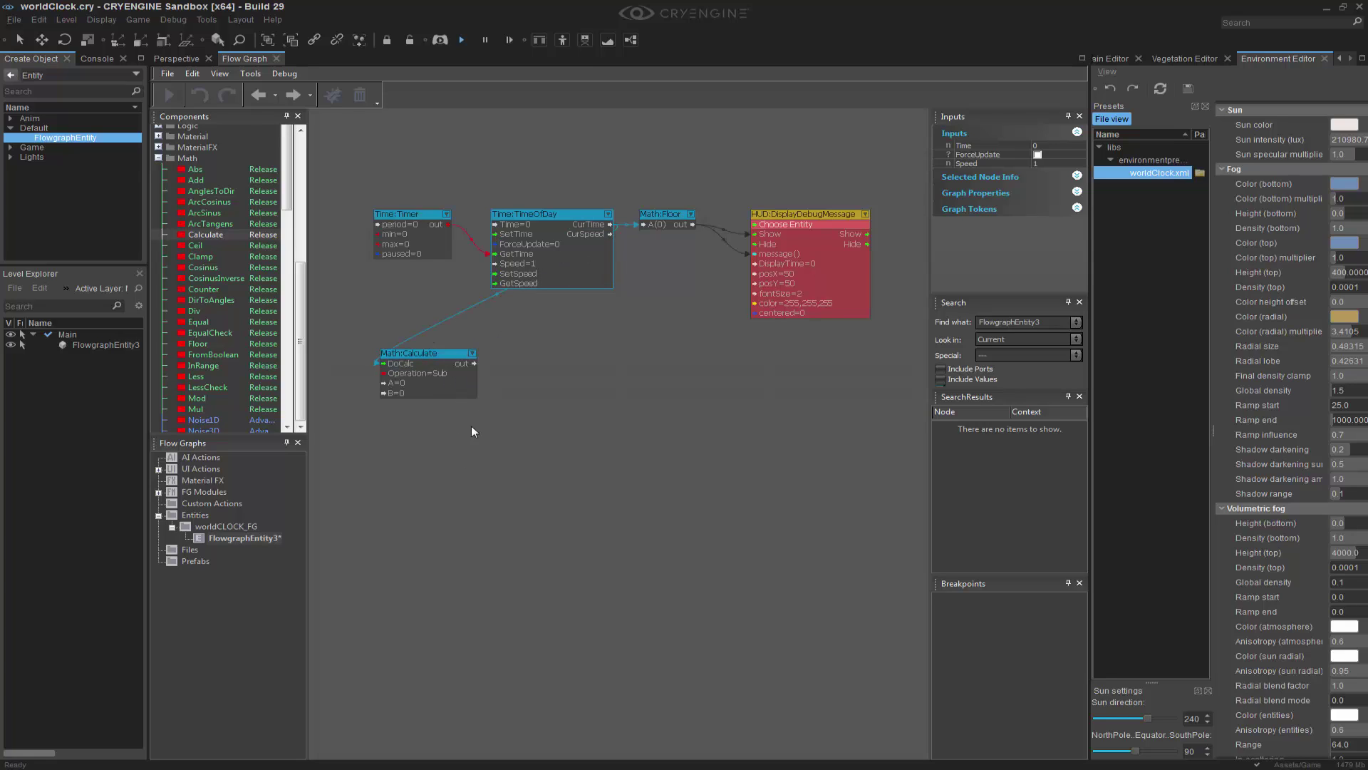
left_click(510, 378)
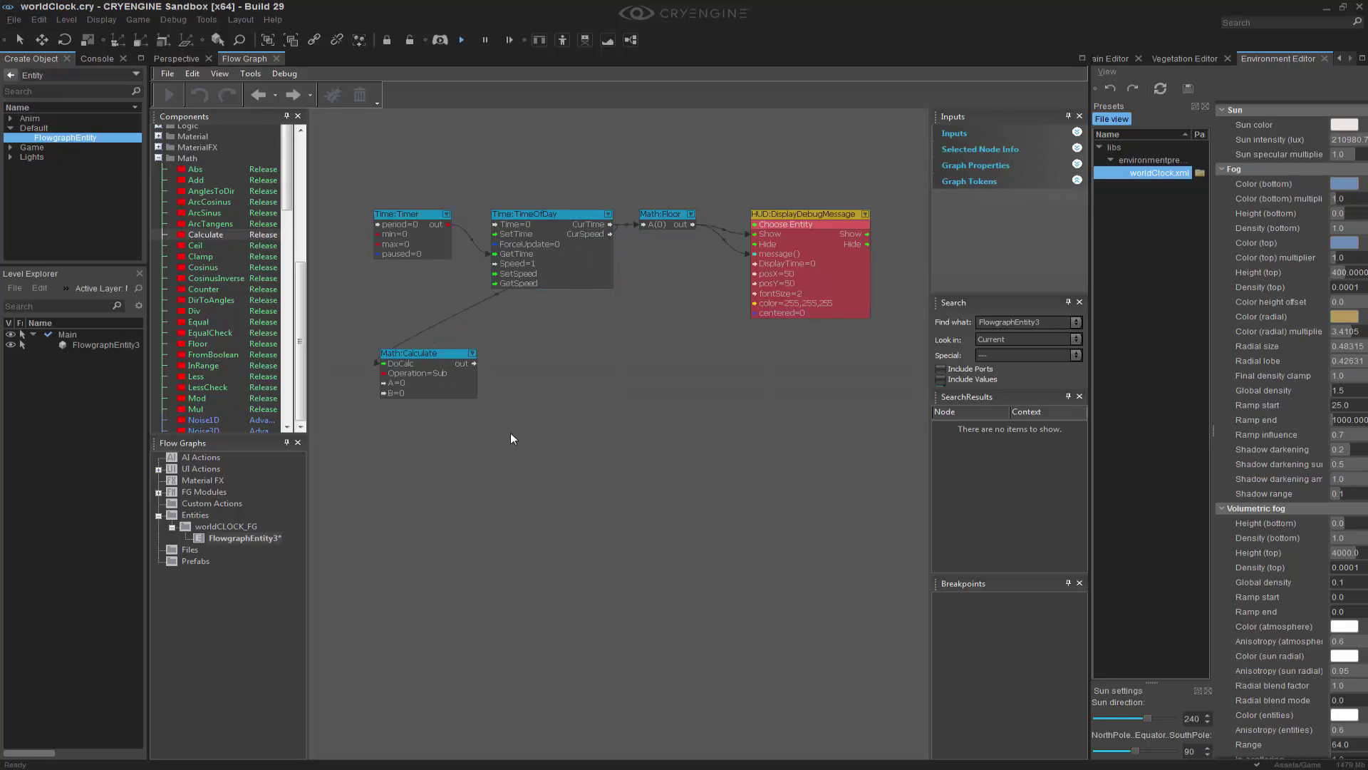
left_click_drag(610, 225, 383, 382)
left_click_drag(691, 223, 401, 393)
left_click(549, 458)
left_click_drag(473, 365, 757, 254)
left_click(426, 164)
left_click(333, 94)
right_click_drag(707, 356, 693, 384)
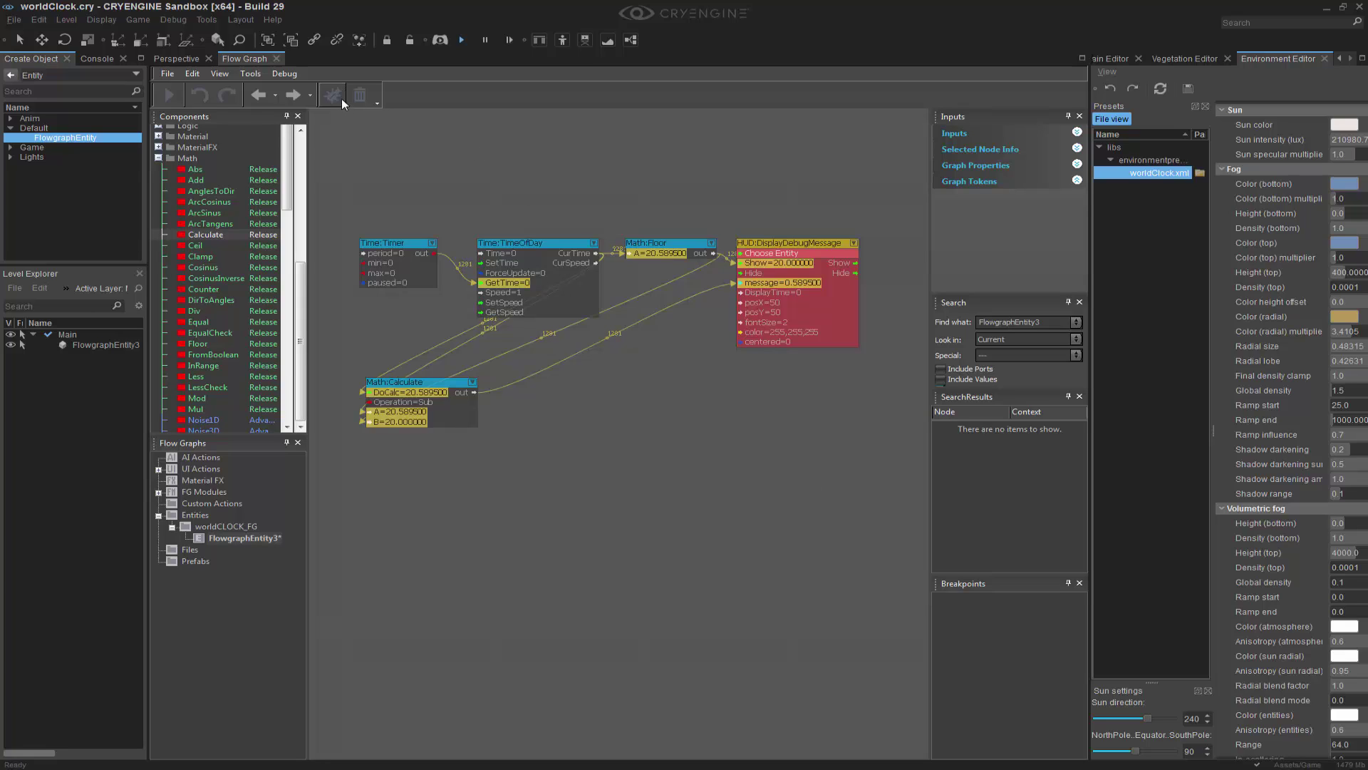
Duplicate the Math:Calculate node and feed the first node's result into the copy's DoCalc and A
left_click(367, 94)
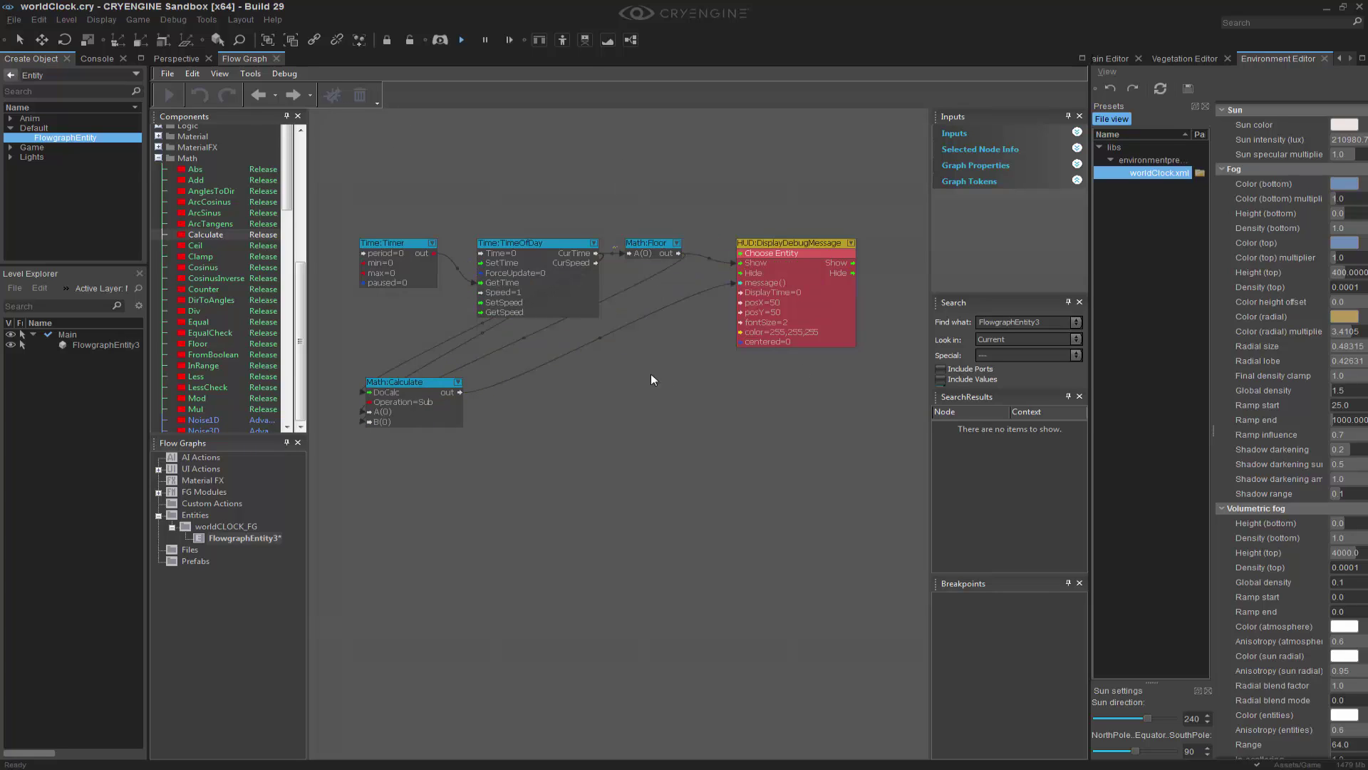
left_click(447, 384)
key("ctrl+c")
key("ctrl+v")
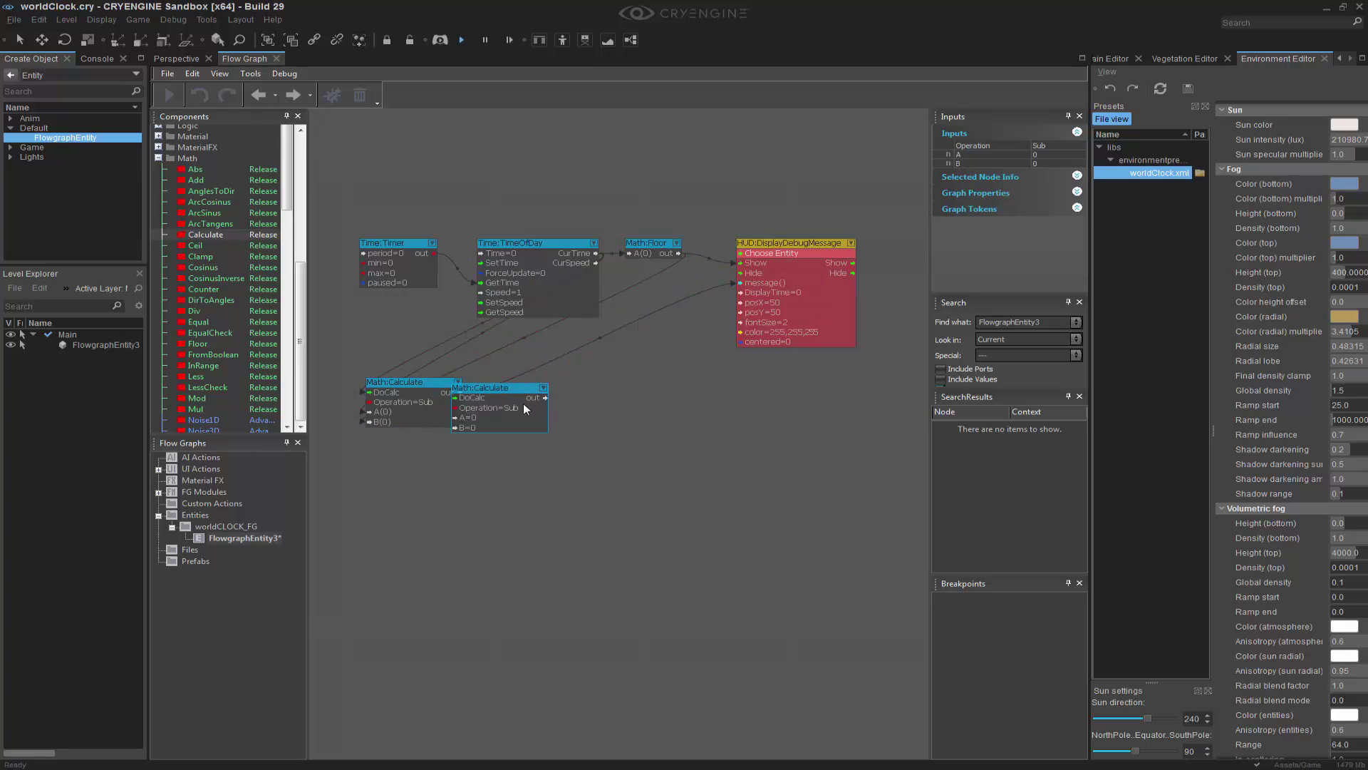
left_click_drag(513, 390, 550, 385)
left_click(476, 412)
left_click_drag(459, 392, 498, 390)
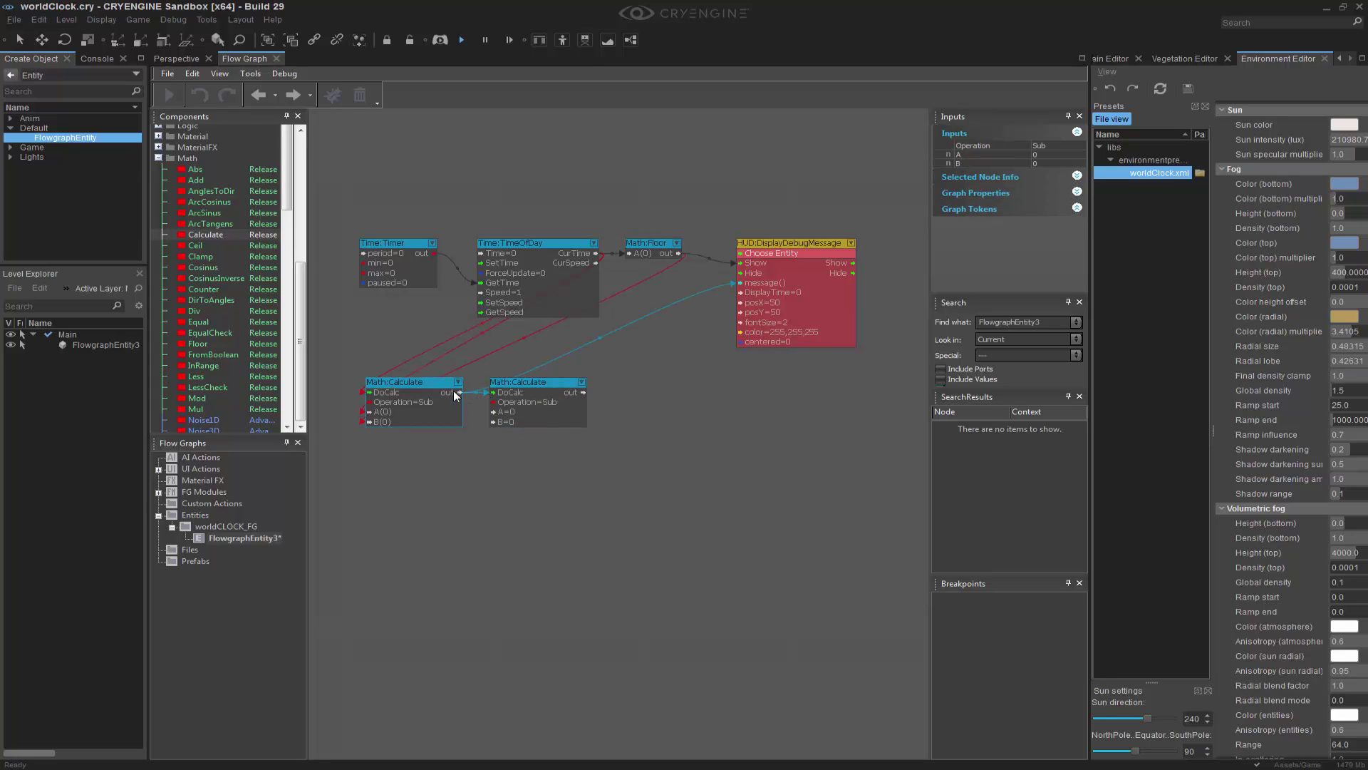
left_click_drag(460, 392, 493, 411)
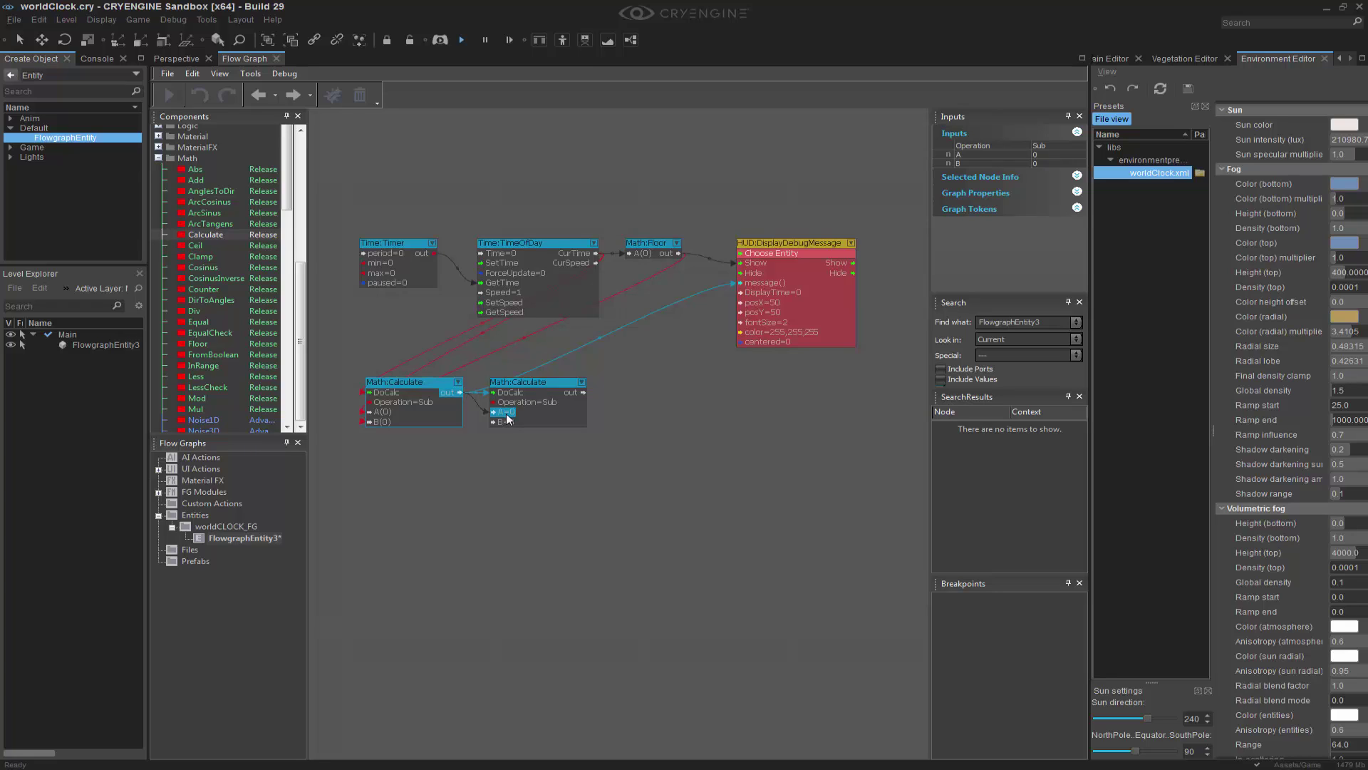
Set the copy to Mul with B 60 and wire it to the debug message, reading 35.370026
left_click(540, 465)
left_click(529, 383)
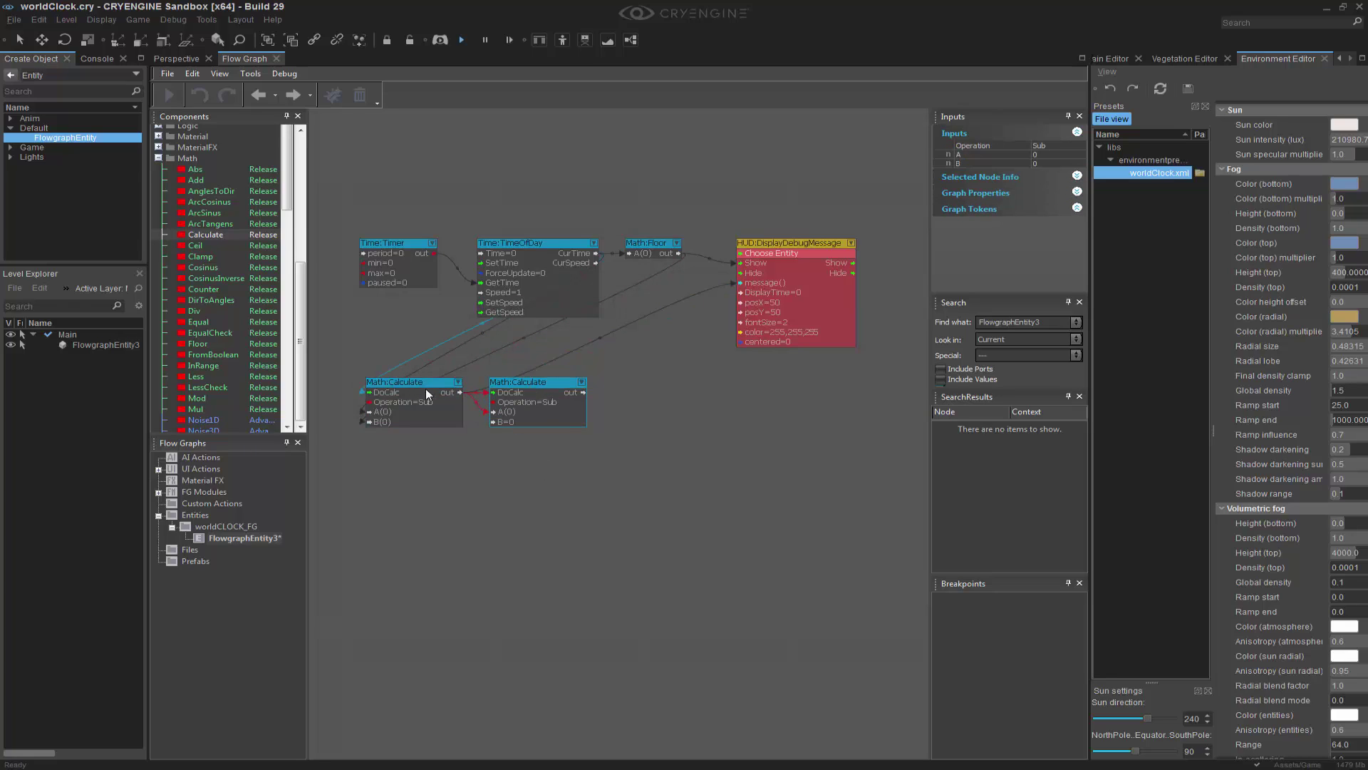
left_click(1056, 147)
left_click(1060, 147)
left_click(1057, 172)
left_click(1065, 162)
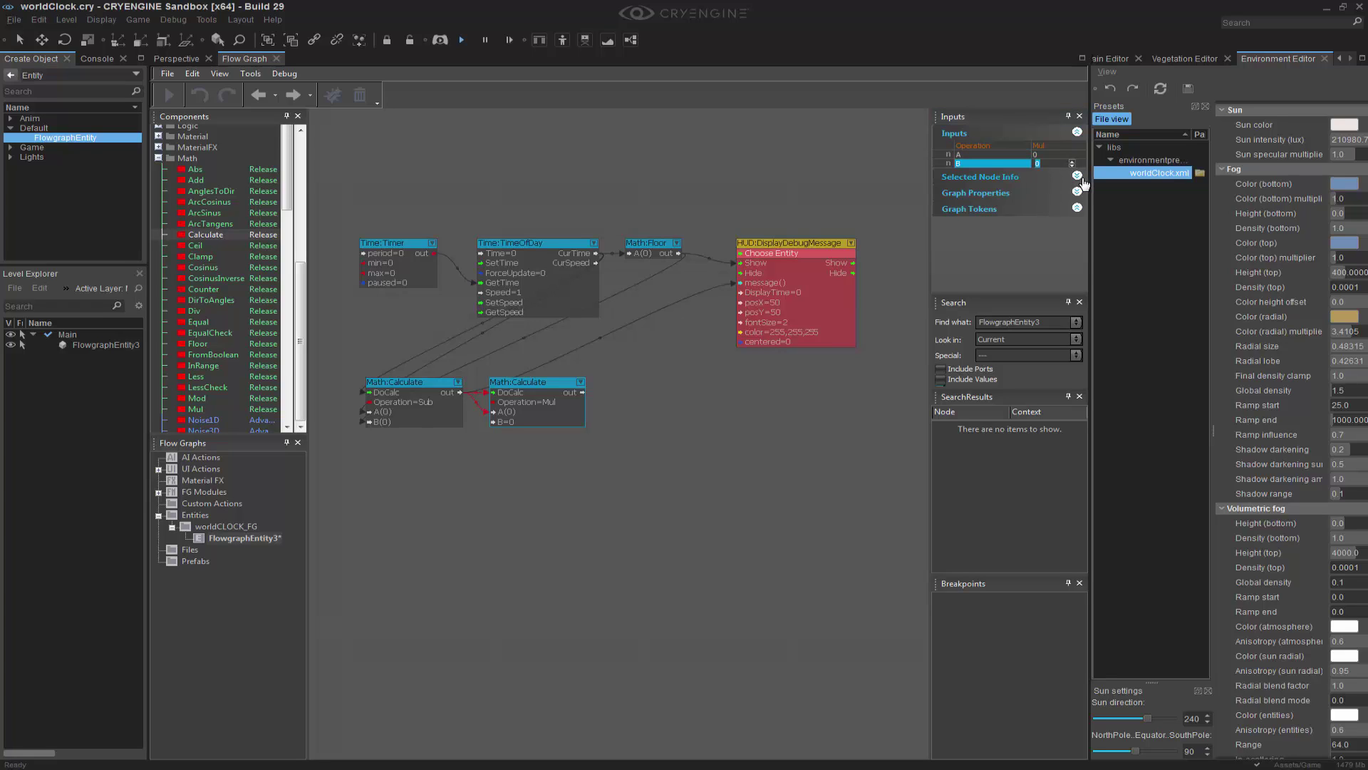
key("Return")
left_click(599, 399)
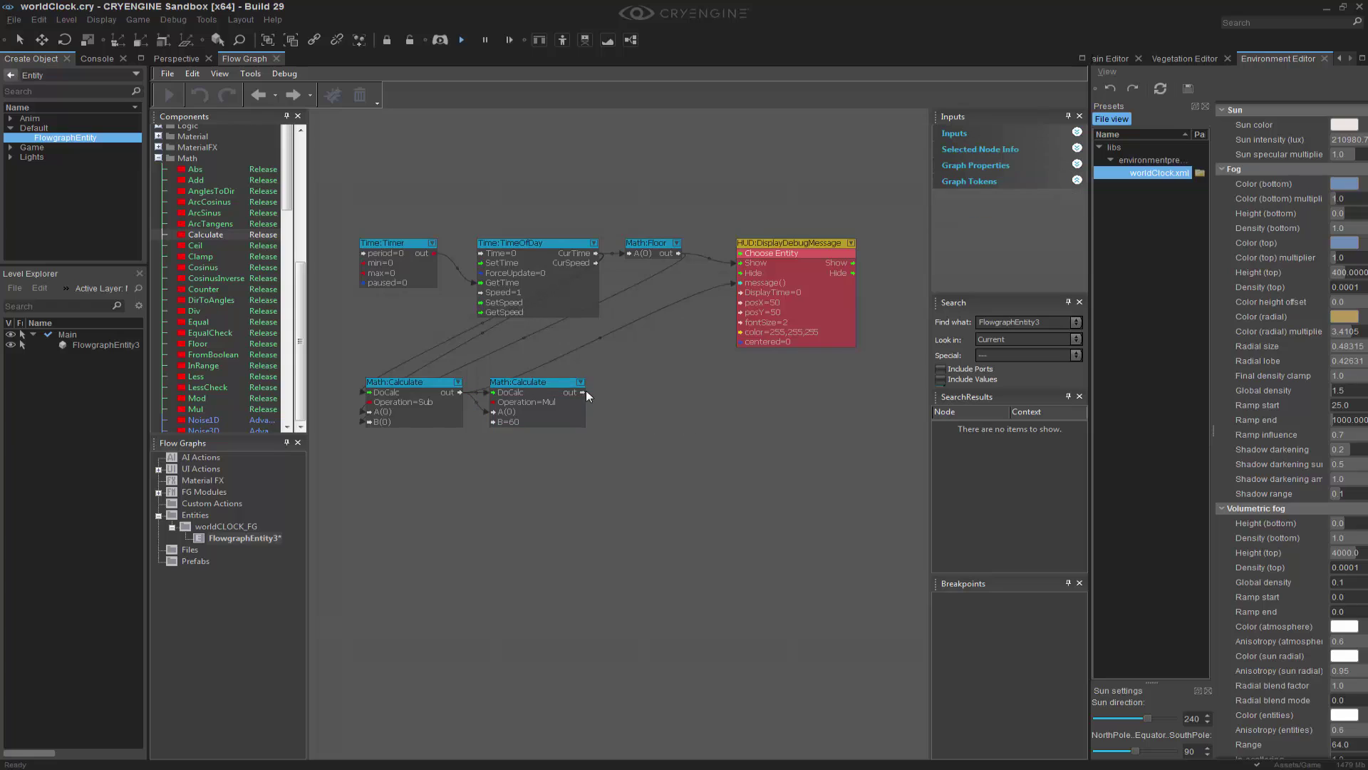
left_click_drag(583, 392, 736, 282)
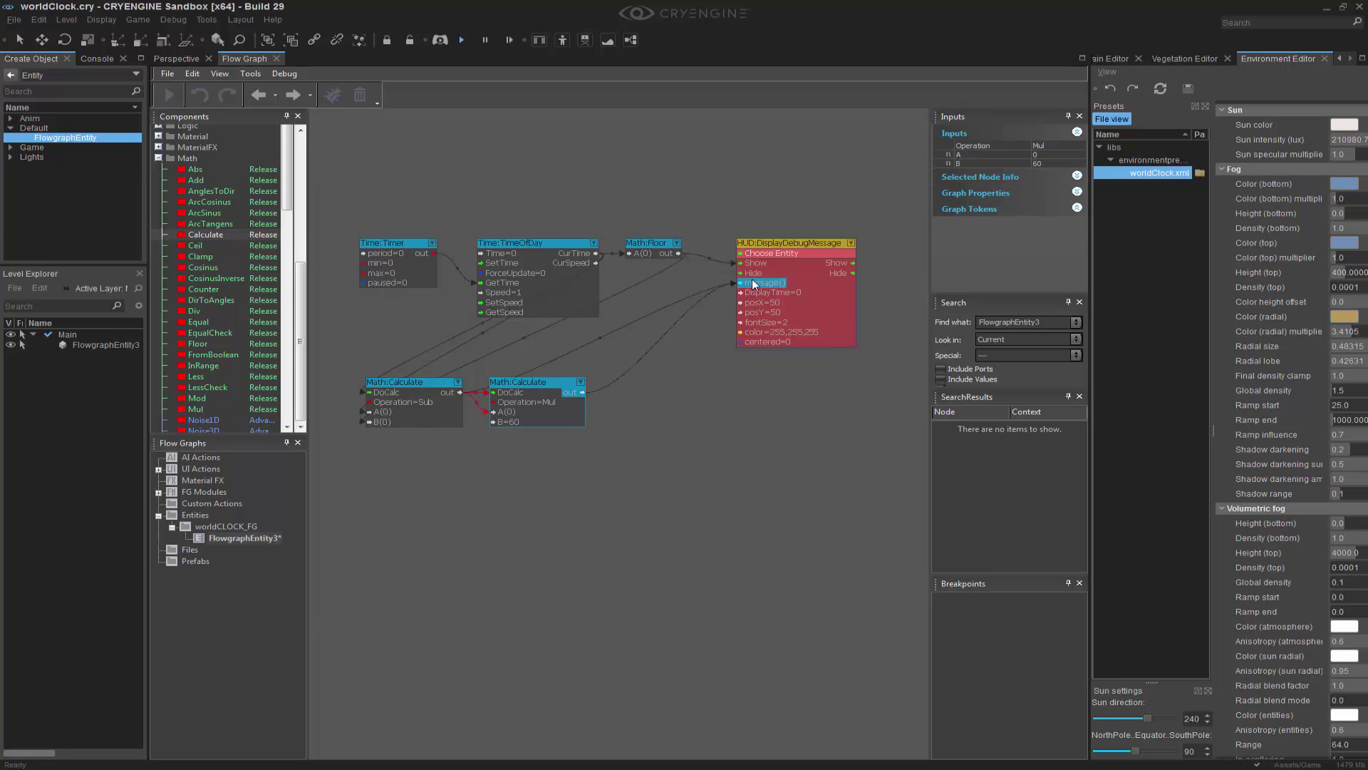
left_click(334, 95)
left_click(805, 386)
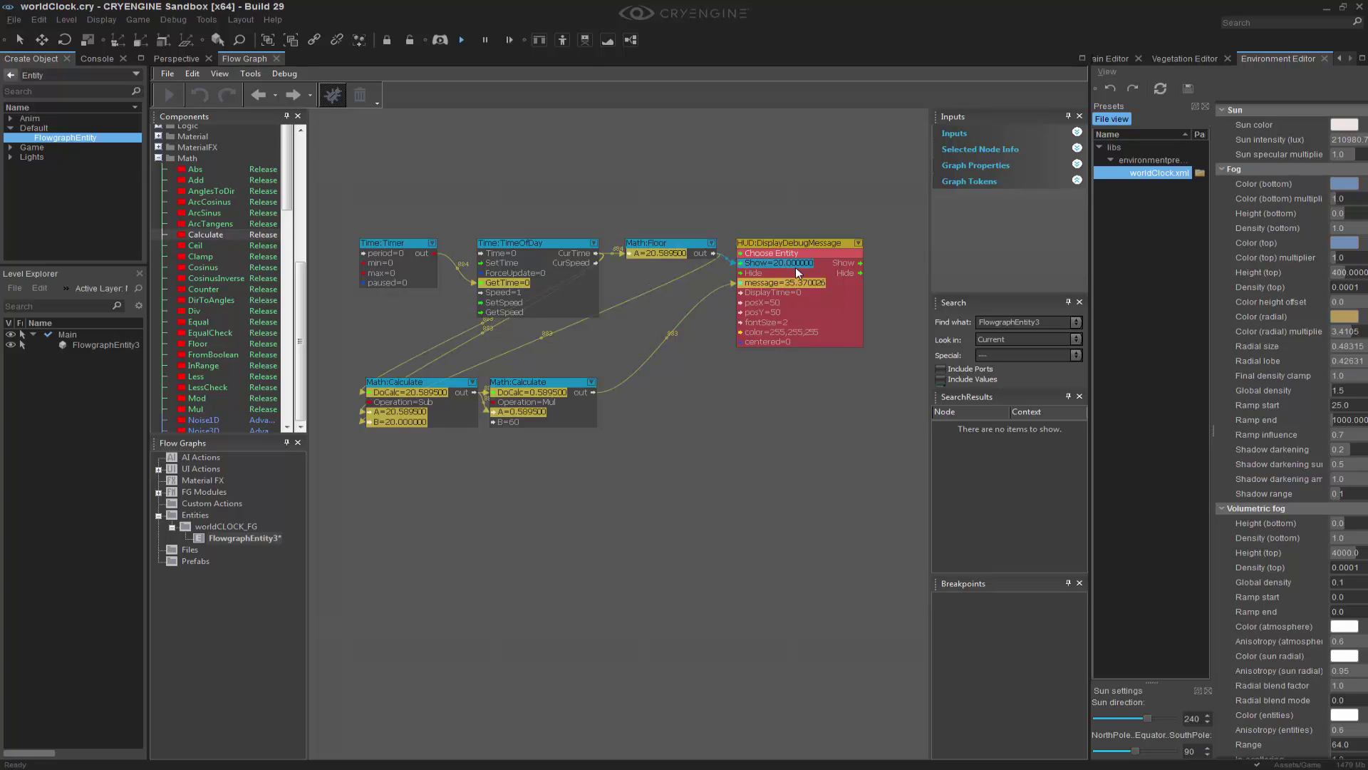
scroll(813, 406, "down", 2)
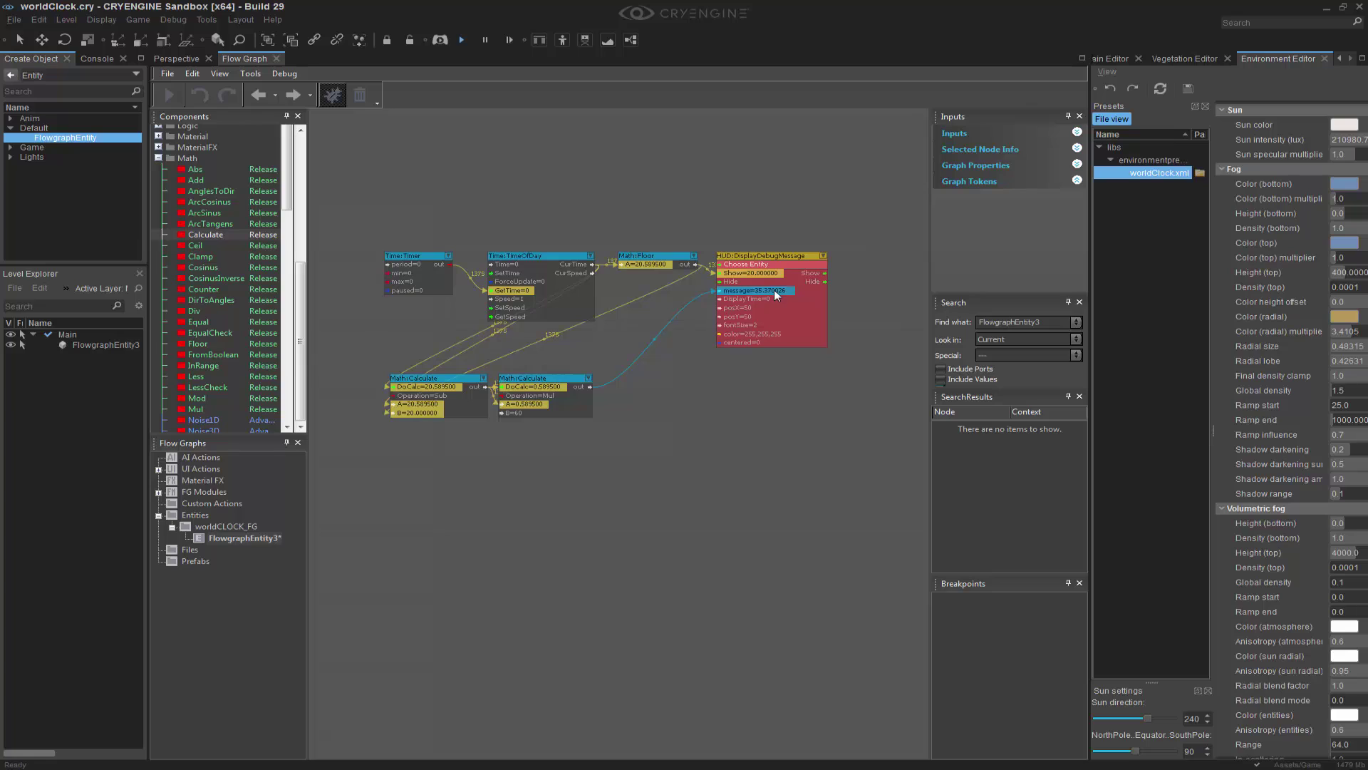
Turn off debugging and place a Math:Round node between the multiply node and debug message
left_click(360, 96)
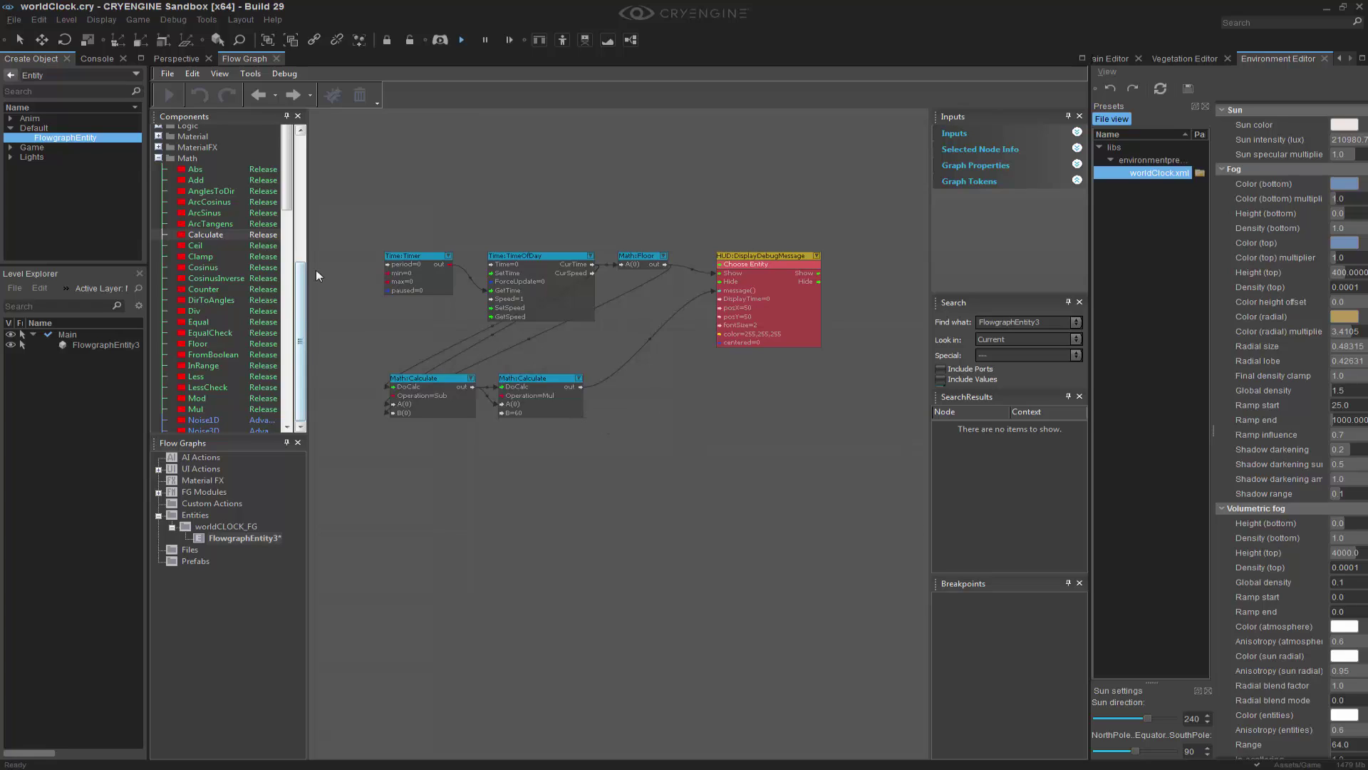
scroll(289, 194, "down", 3)
scroll(300, 244, "down", 1)
left_click(206, 400)
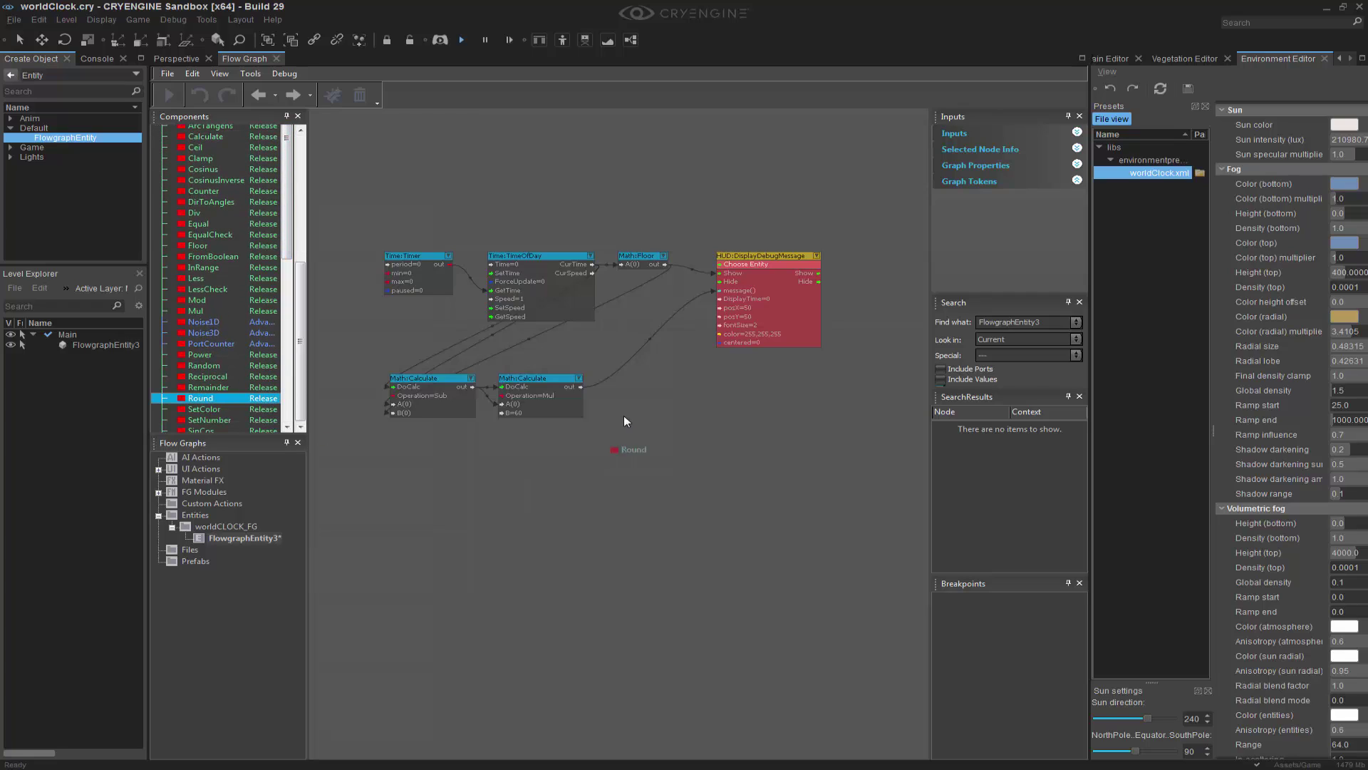
left_click_drag(624, 416, 715, 291)
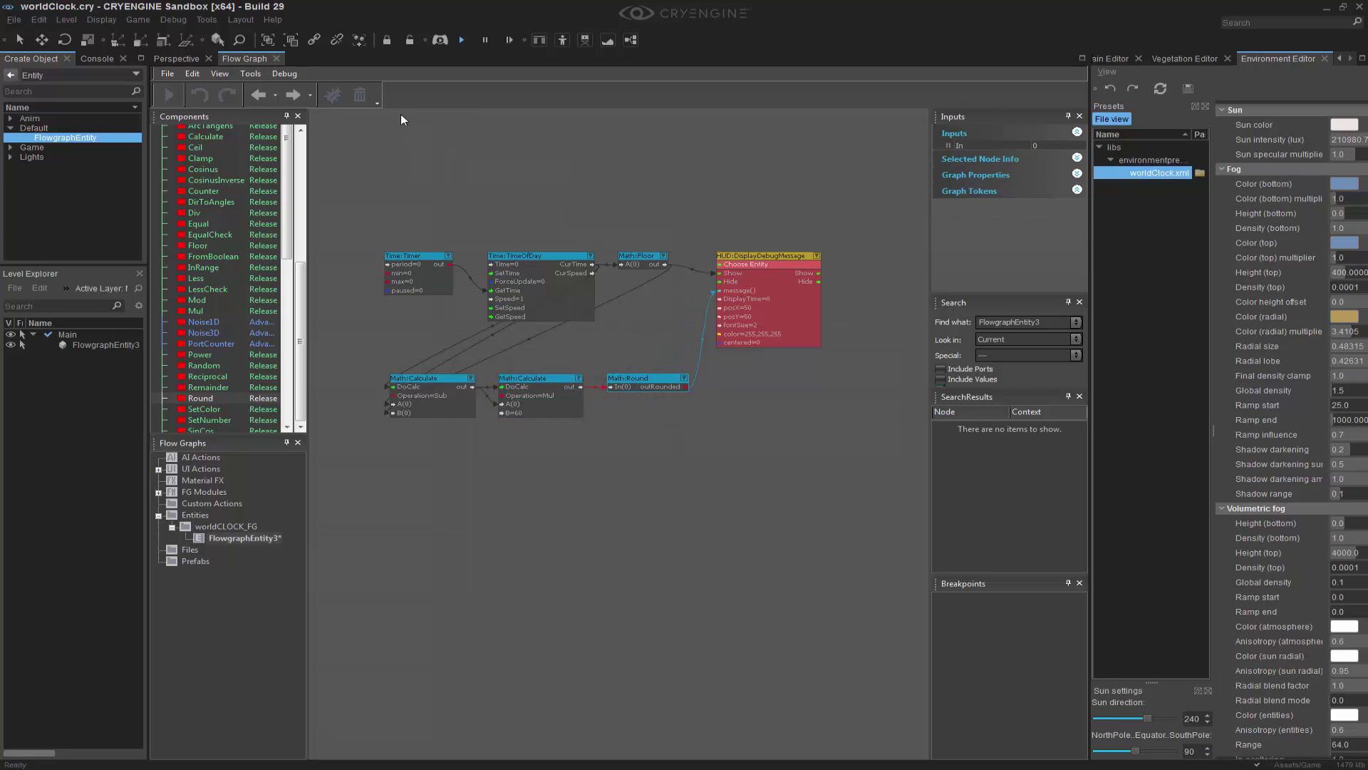
Re-enable live debug values and recentre the graph to confirm the message reads 35
left_click(326, 95)
left_click(568, 127)
scroll(580, 140, "up", 2)
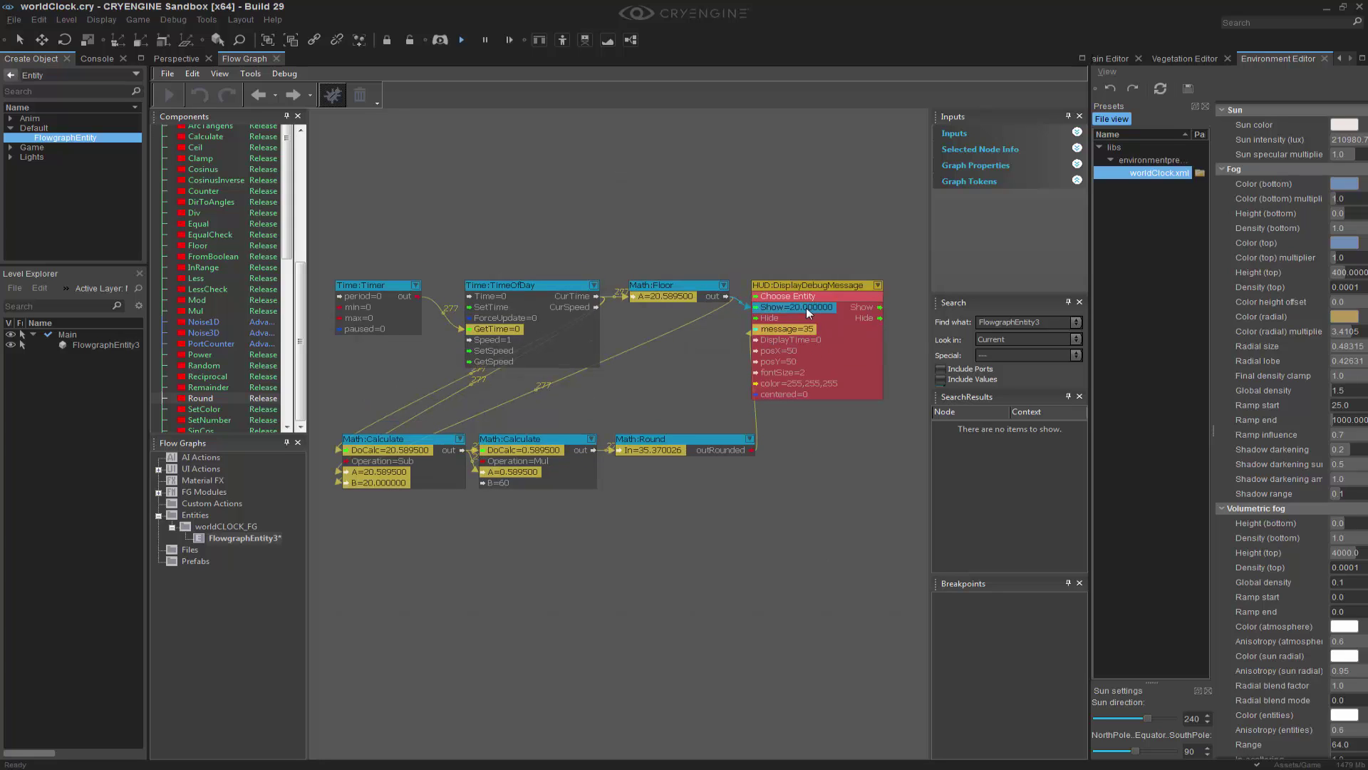
scroll(809, 526, "down", 1)
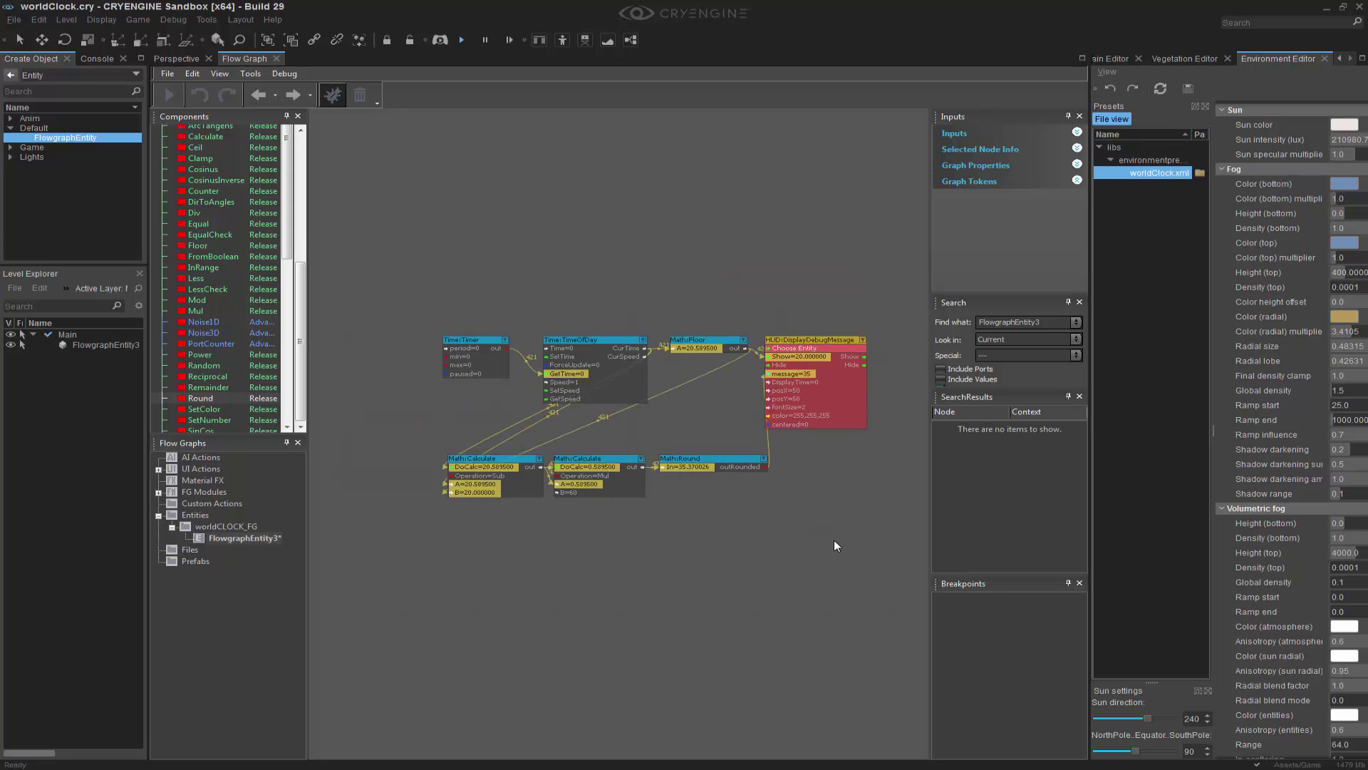
right_click_drag(835, 545, 741, 524)
left_click(764, 326)
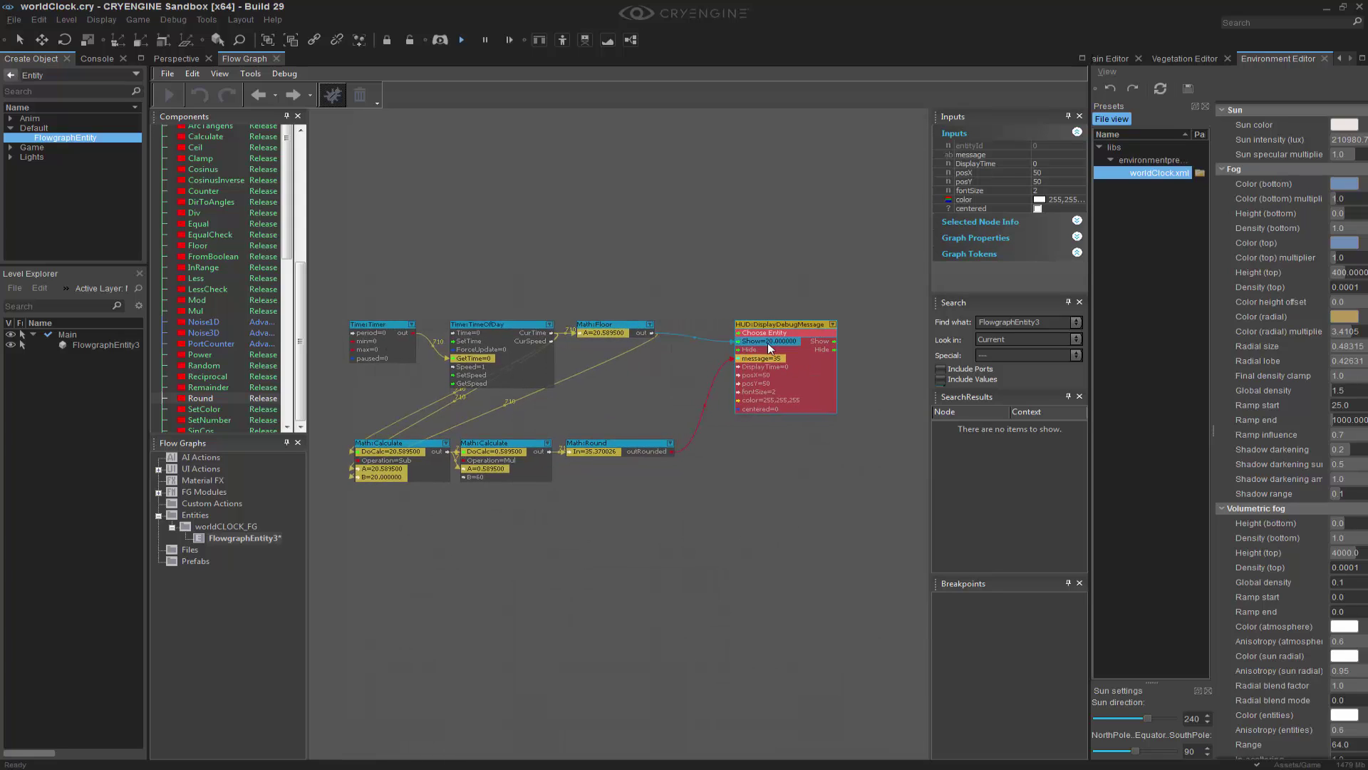
left_click(801, 664)
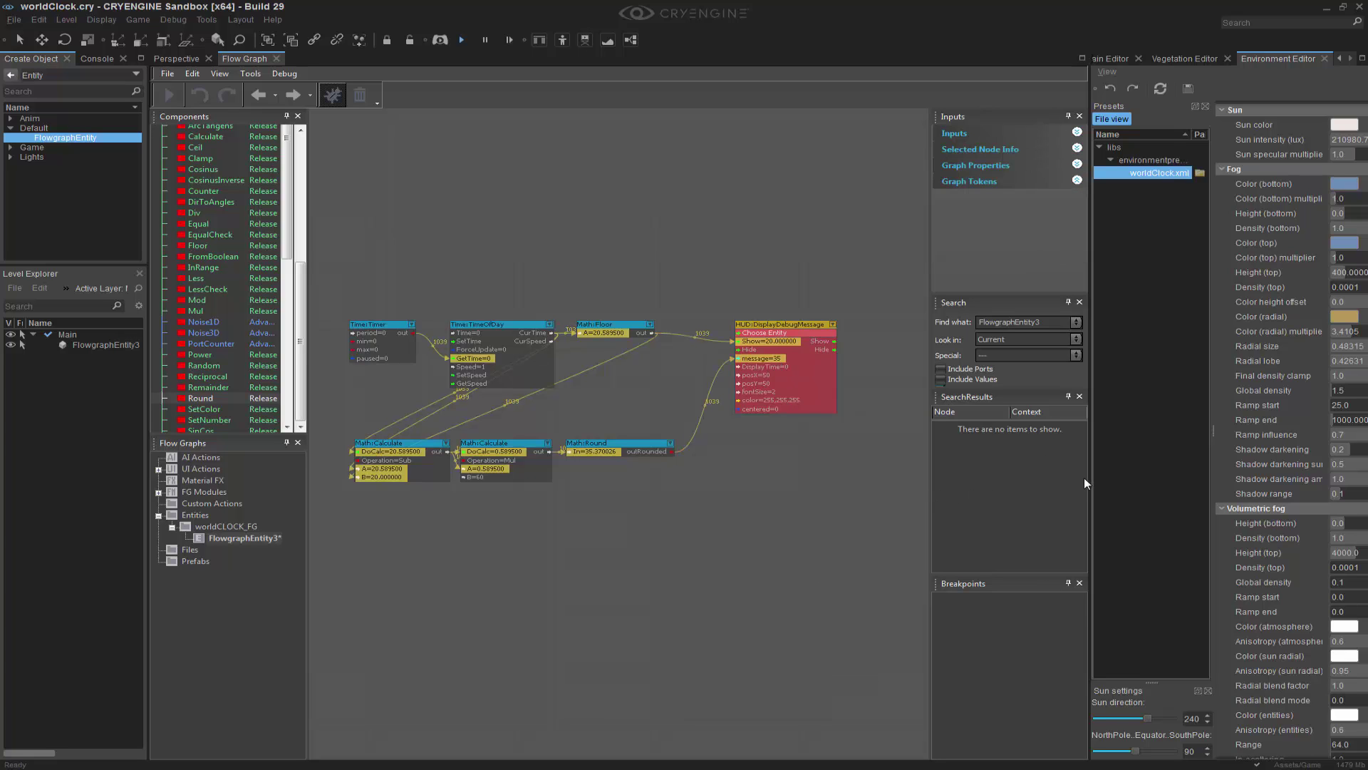
Move the time of day to 22:14 and confirm the viewport debug message reads 14
left_click_drag(1090, 473, 641, 473)
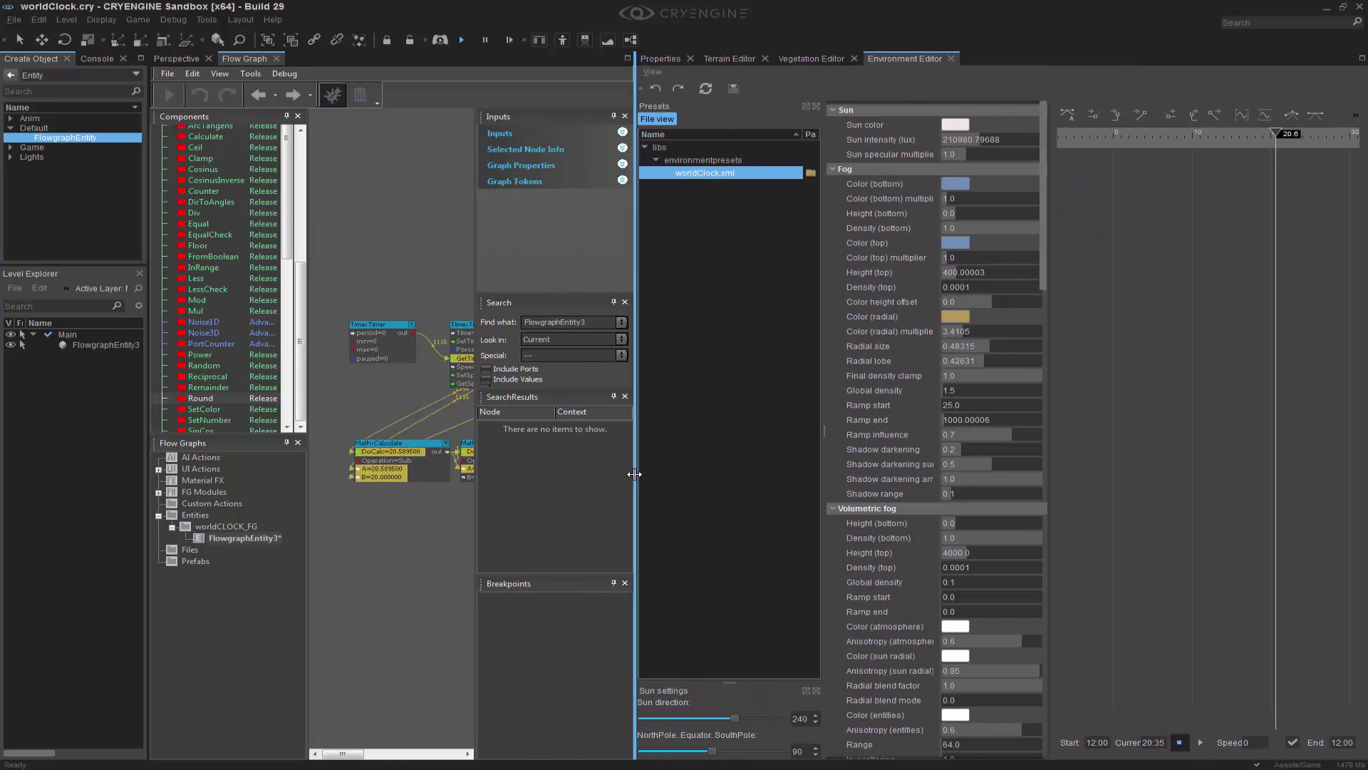
left_click_drag(632, 475, 608, 475)
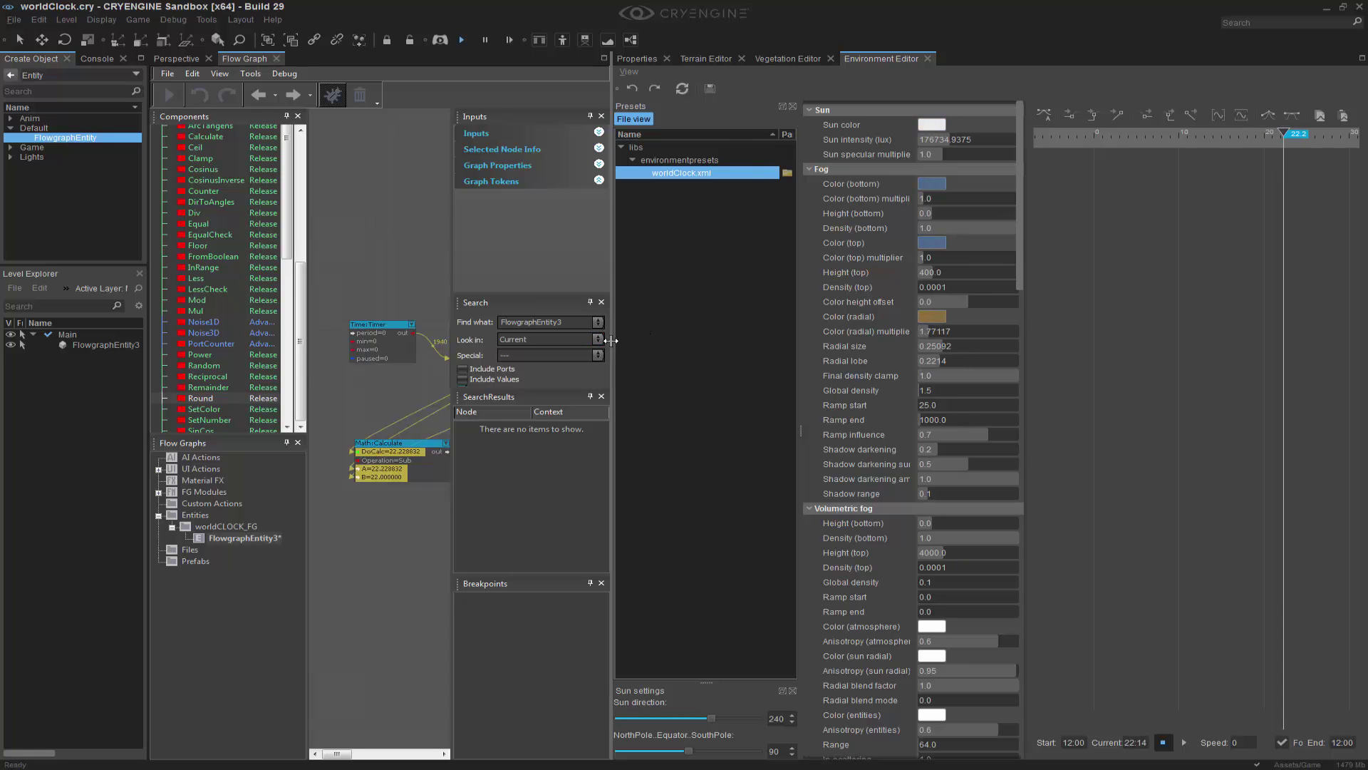
left_click_drag(611, 340, 1051, 361)
left_click(184, 58)
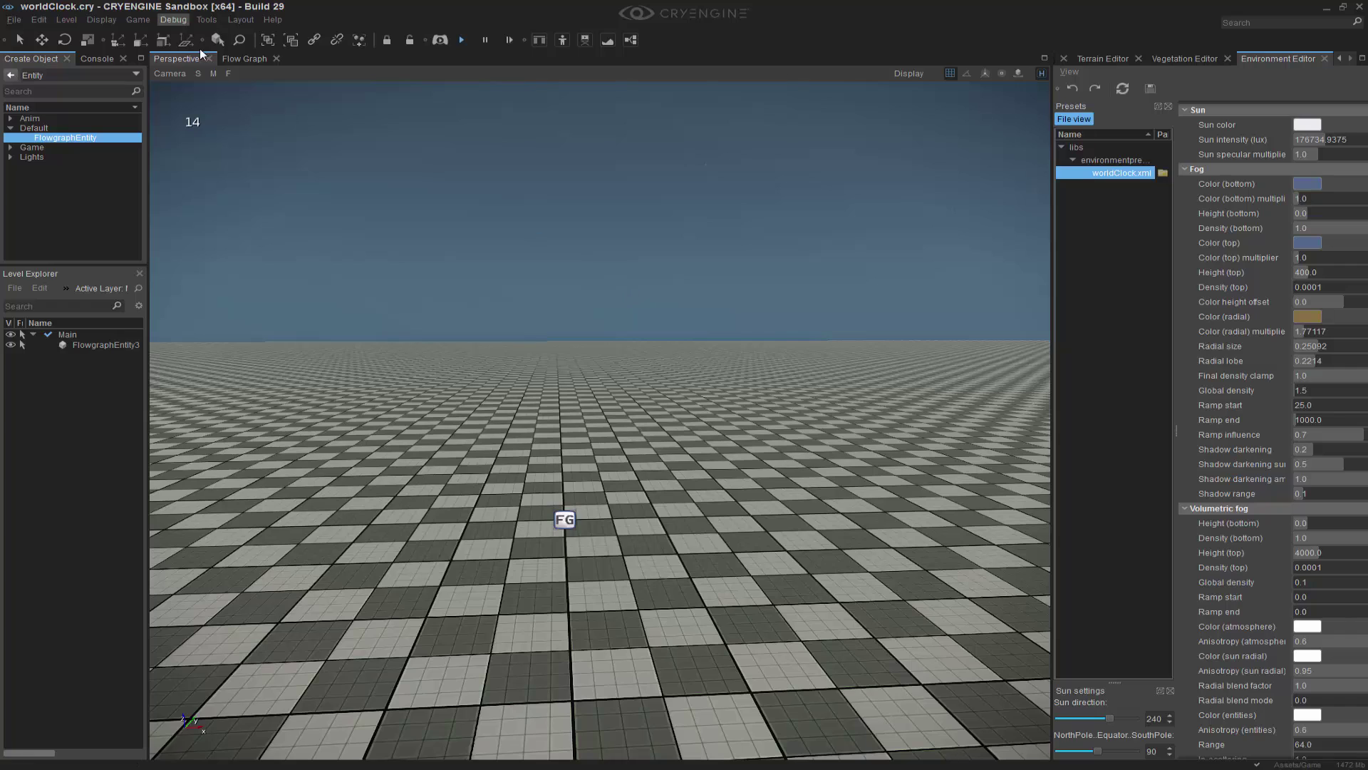
left_click(240, 57)
Delete the Round-to-message and Floor-to-Show links, then rearrange the debug message and Math:Floor nodes
left_click(784, 333)
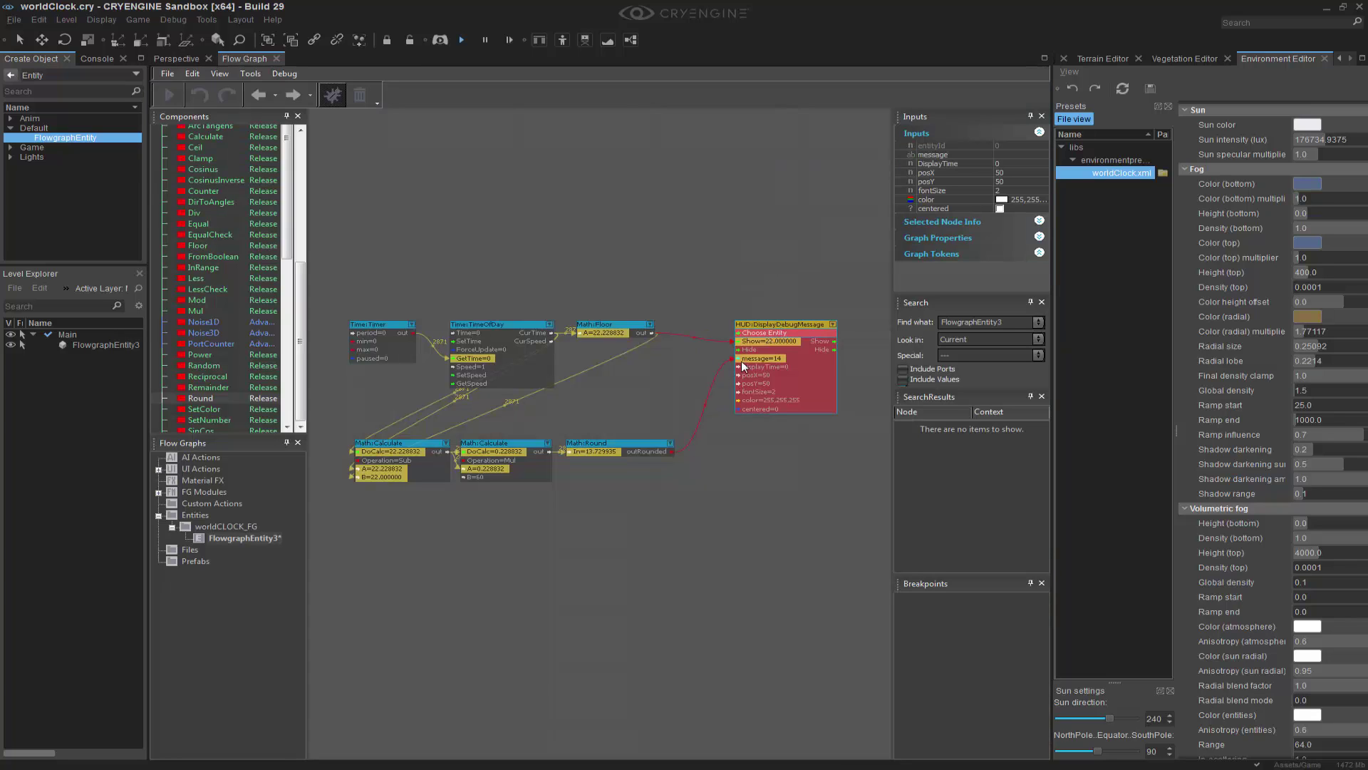
right_click(706, 408)
left_click(741, 414)
right_click(695, 339)
left_click(721, 345)
left_click(673, 385)
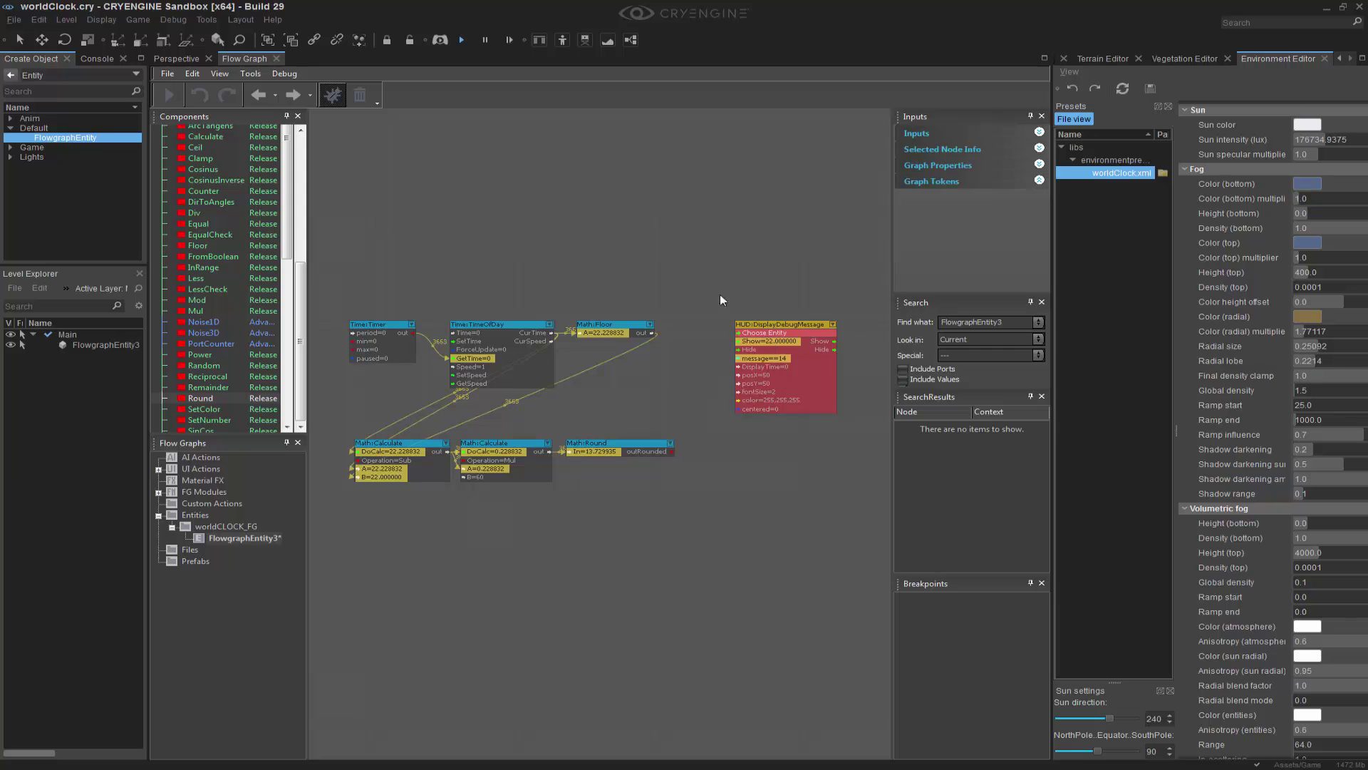
middle_click_drag(662, 395, 568, 333)
left_click_drag(695, 261, 826, 310)
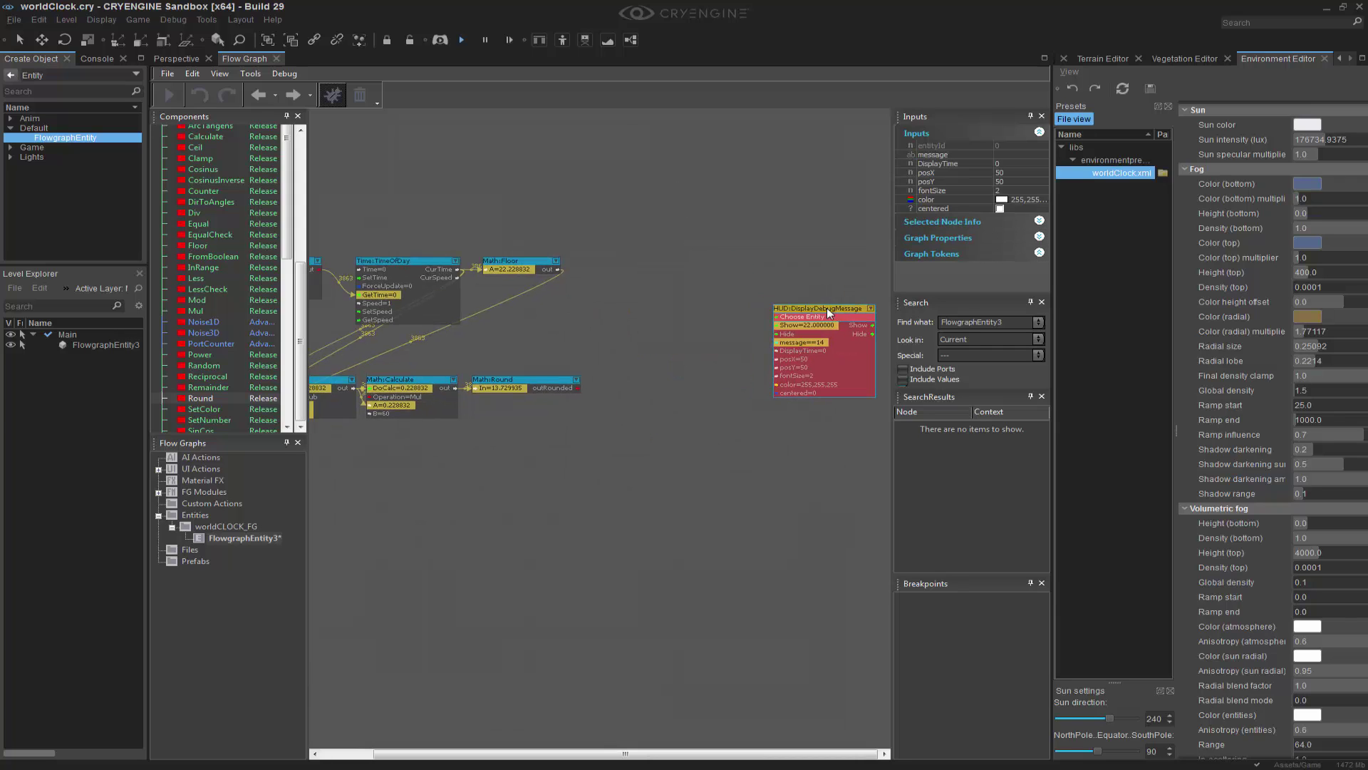
left_click_drag(530, 266, 547, 266)
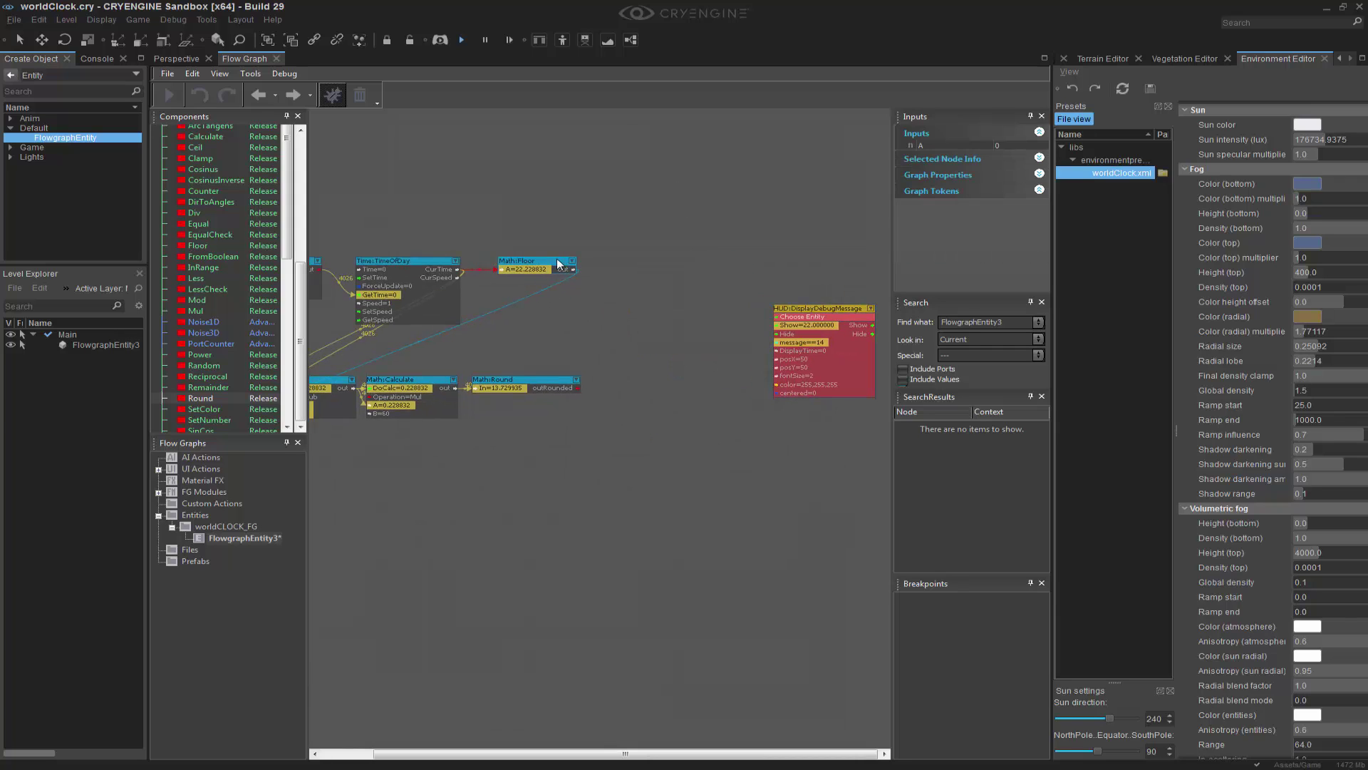
left_click(637, 268)
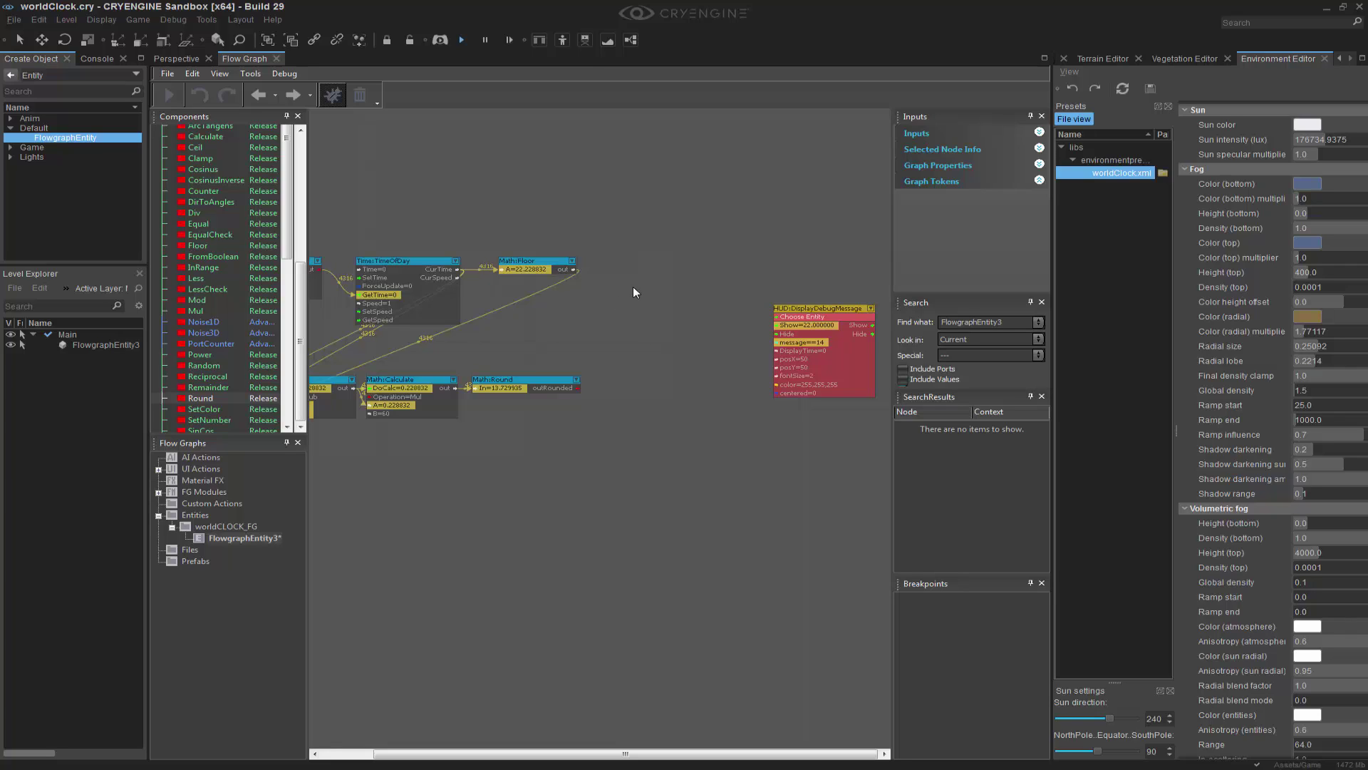
Add a String:Concat node via qconc and connect Math:Floor's output to its String1
type("q")
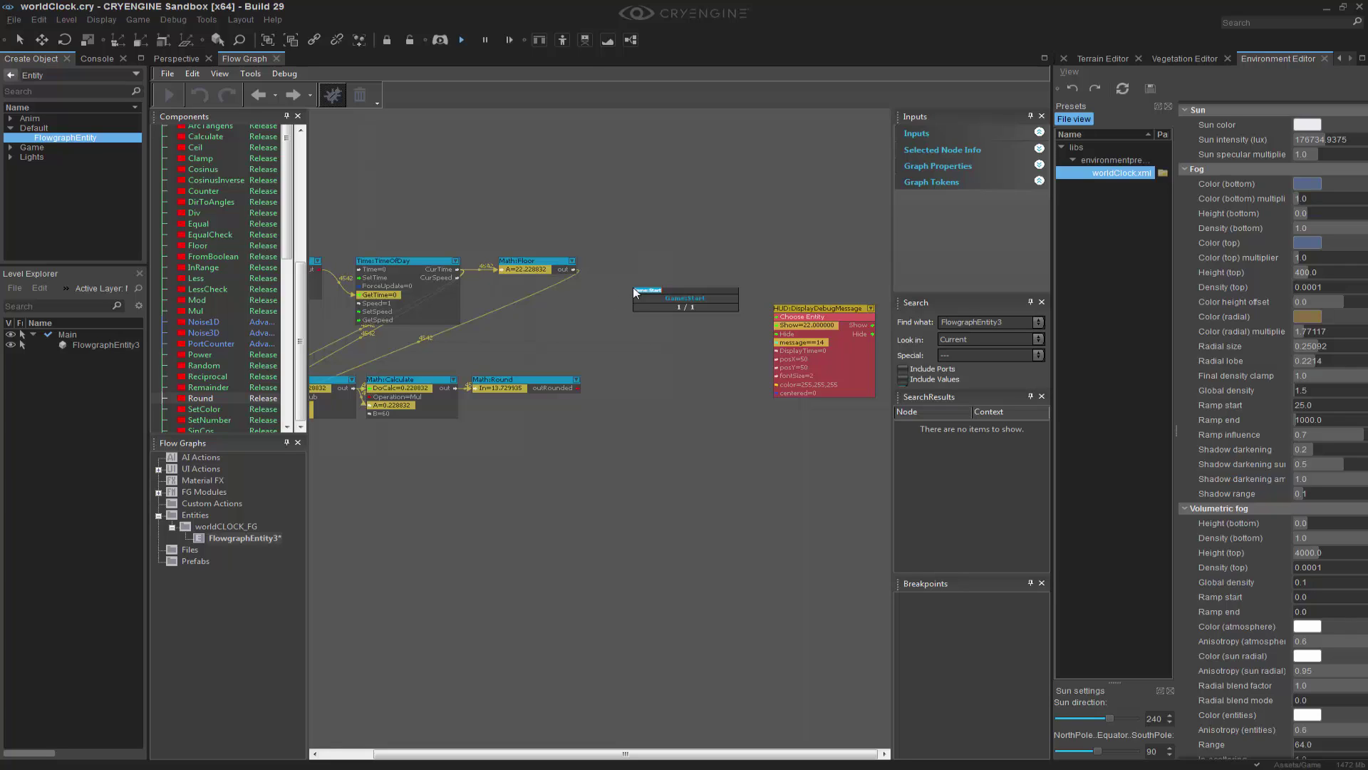
type("conc")
key("Return")
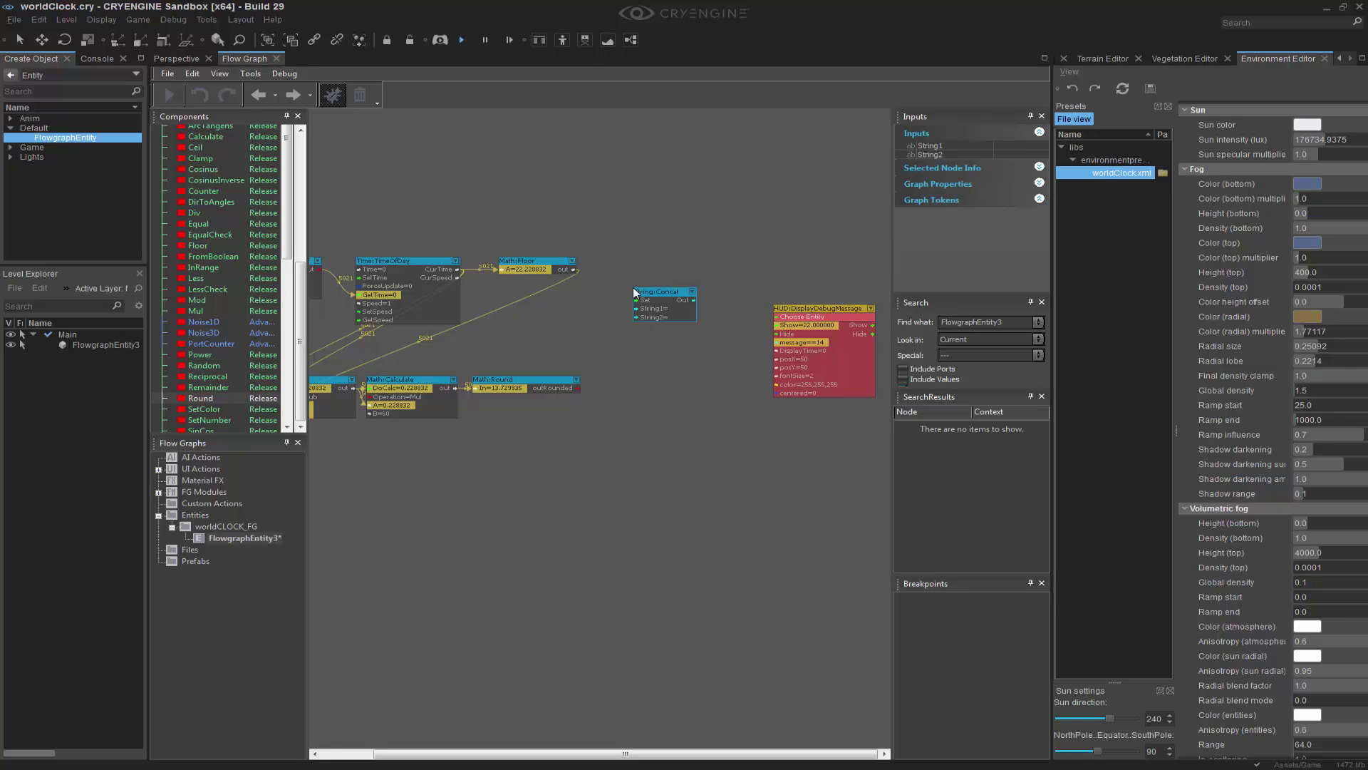
mouse_move(653, 298)
left_mouse_down()
mouse_move(632, 281)
mouse_move(602, 284)
mouse_move(625, 296)
mouse_move(657, 269)
left_mouse_up()
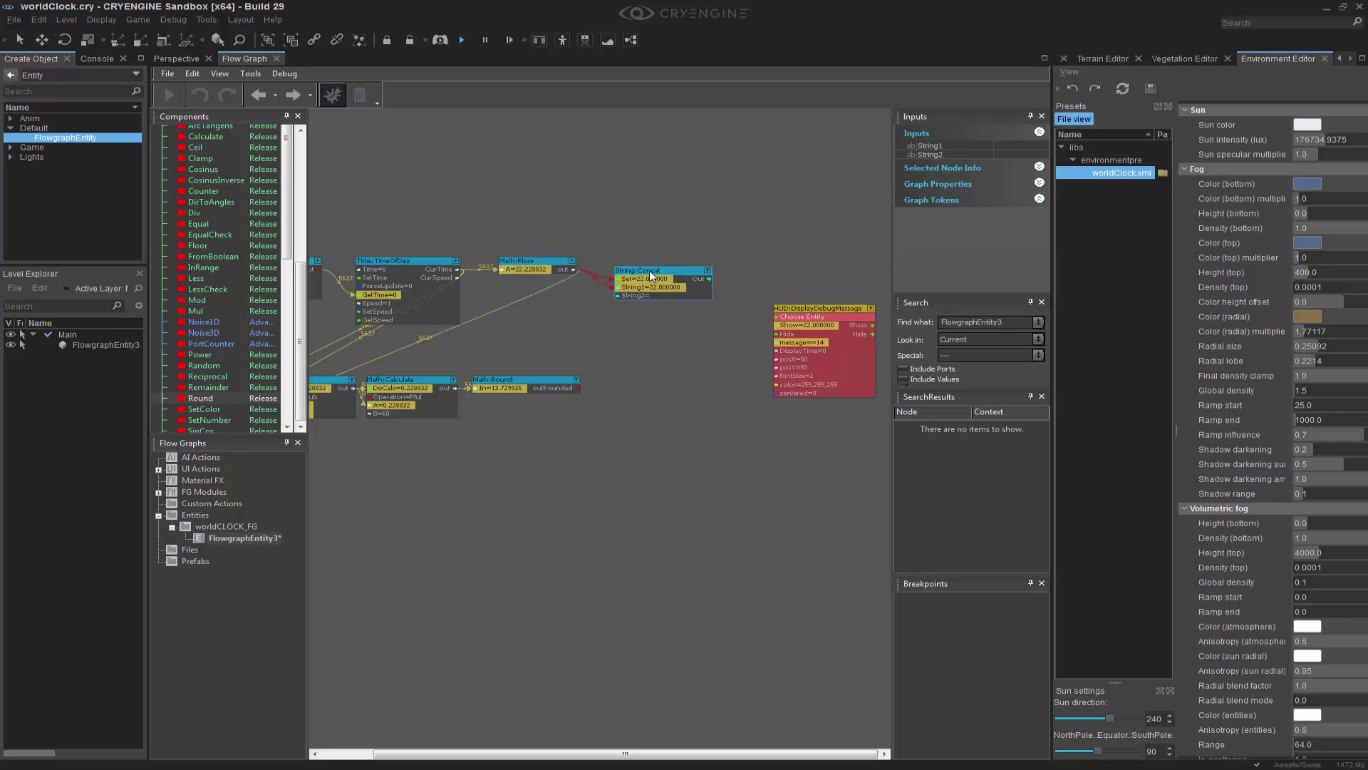
left_click(1004, 154)
left_click(759, 187)
left_click_drag(669, 272, 691, 319)
Duplicate the String:Concat node and clear the copy's String2 value
left_click(738, 298)
right_click_drag(792, 312, 623, 268)
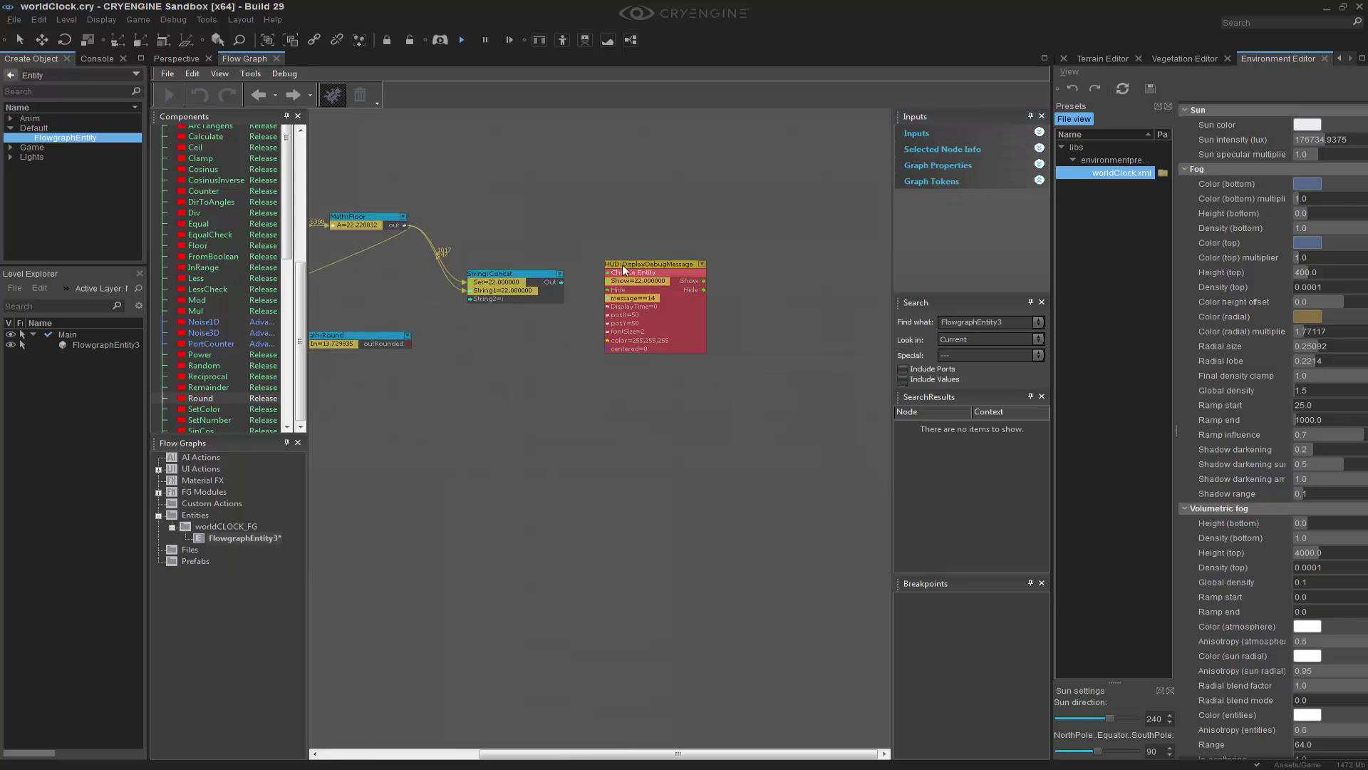
left_click_drag(644, 262, 777, 314)
left_click(533, 272)
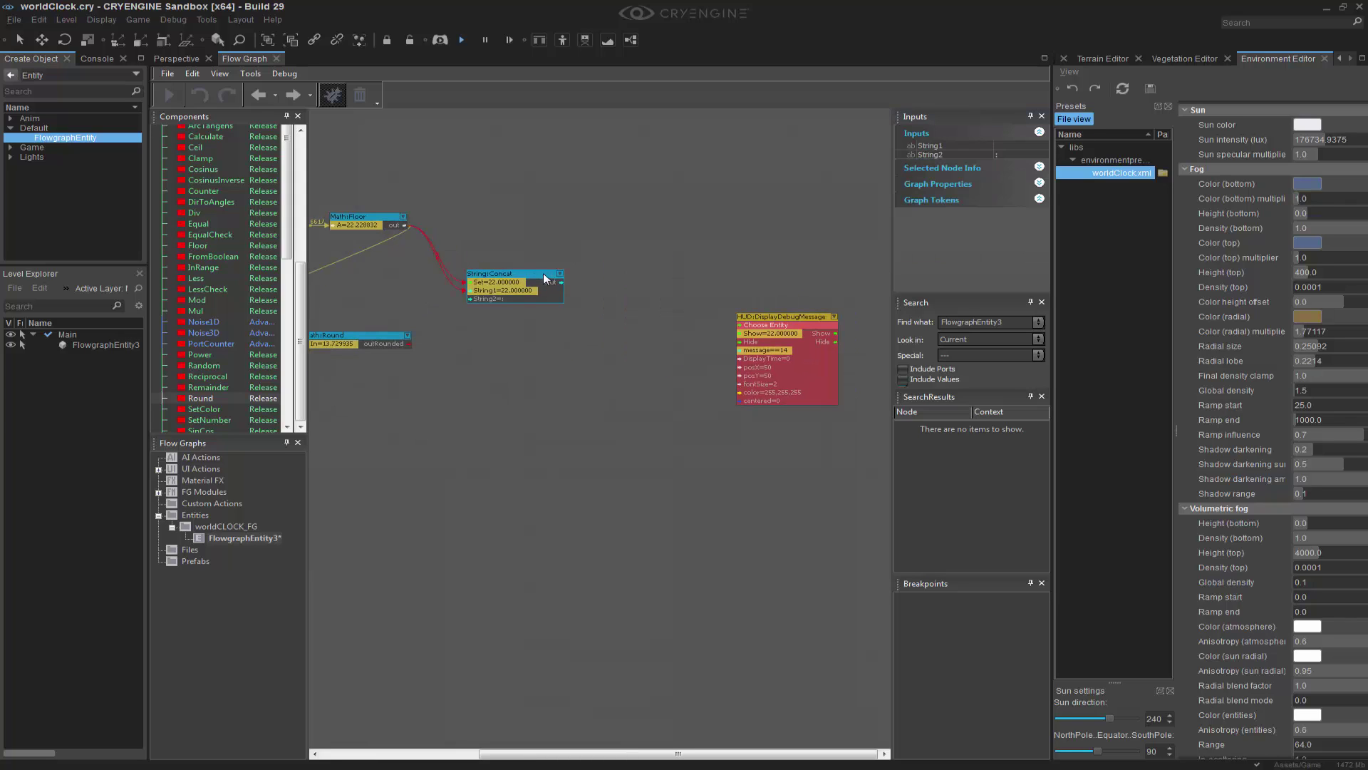
key("ctrl+c")
key("ctrl+v")
left_click_drag(547, 284, 592, 325)
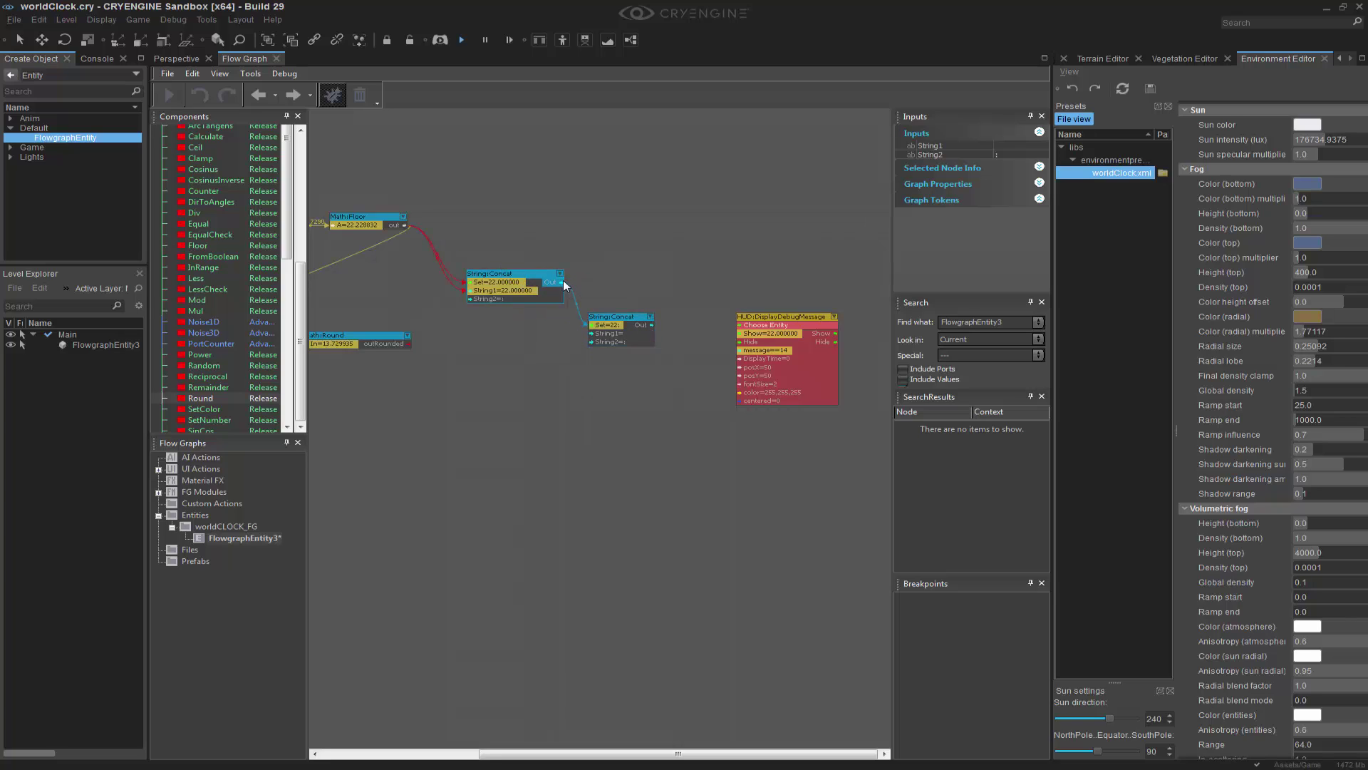
left_click(633, 324)
left_click(1014, 156)
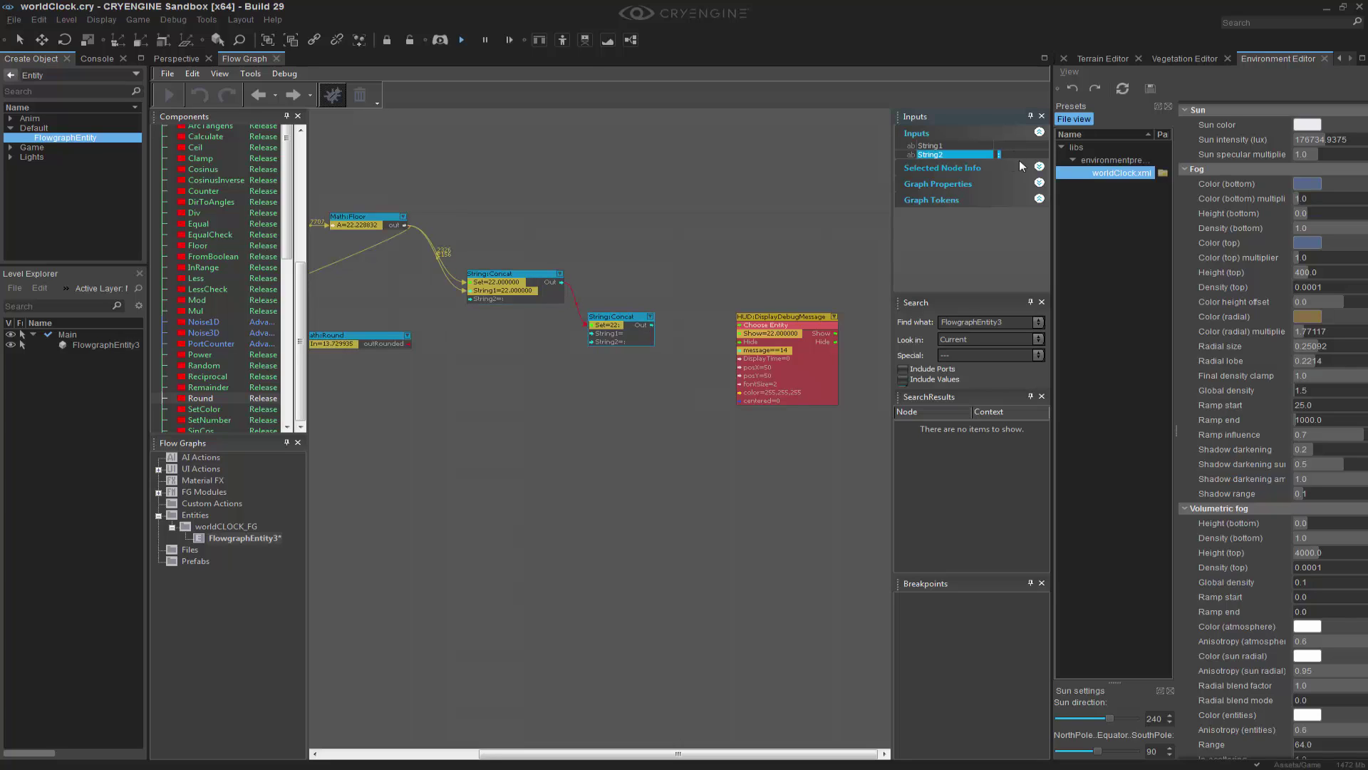
key("Return")
left_click(604, 246)
Wire first Concat Out to String1, Math:Round outRounded to String2, and the result to the debug message
left_click(554, 299)
left_click_drag(561, 282, 593, 332)
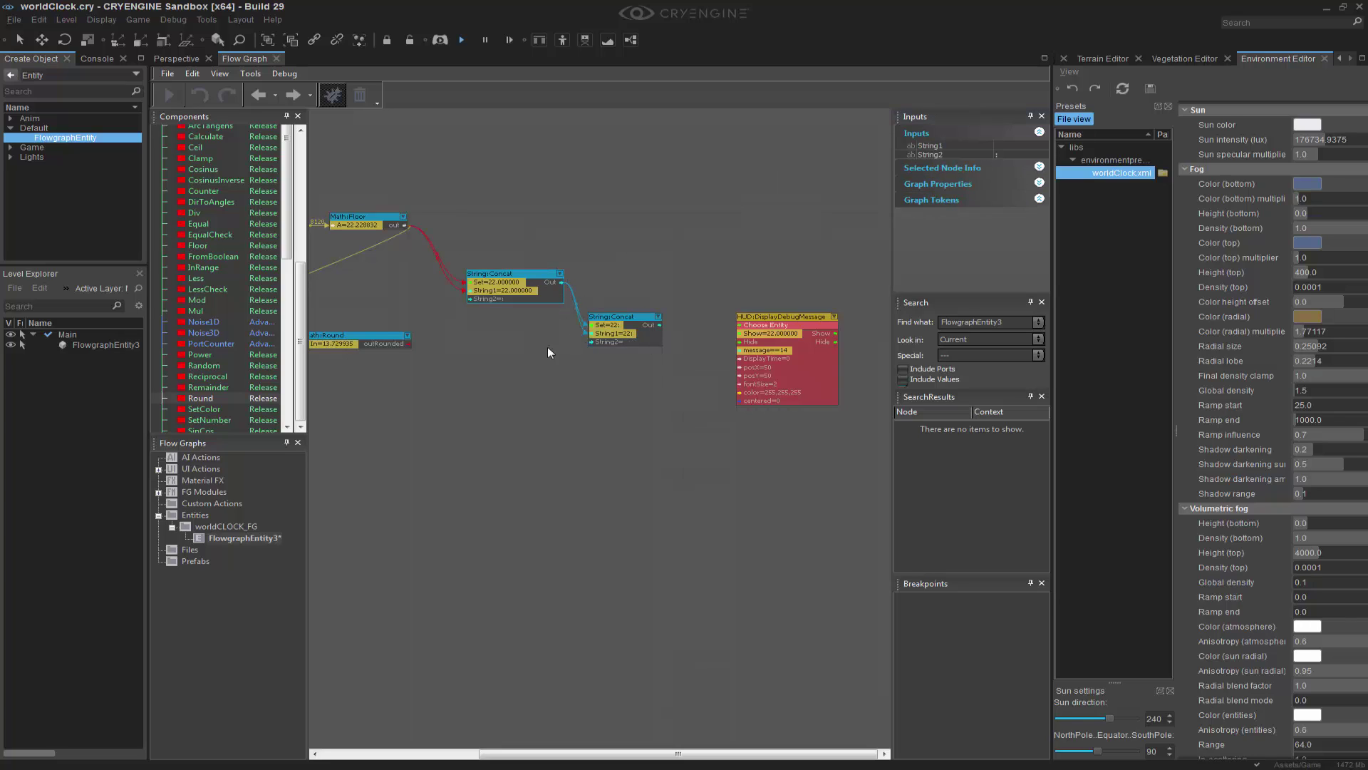
left_click_drag(407, 345, 594, 342)
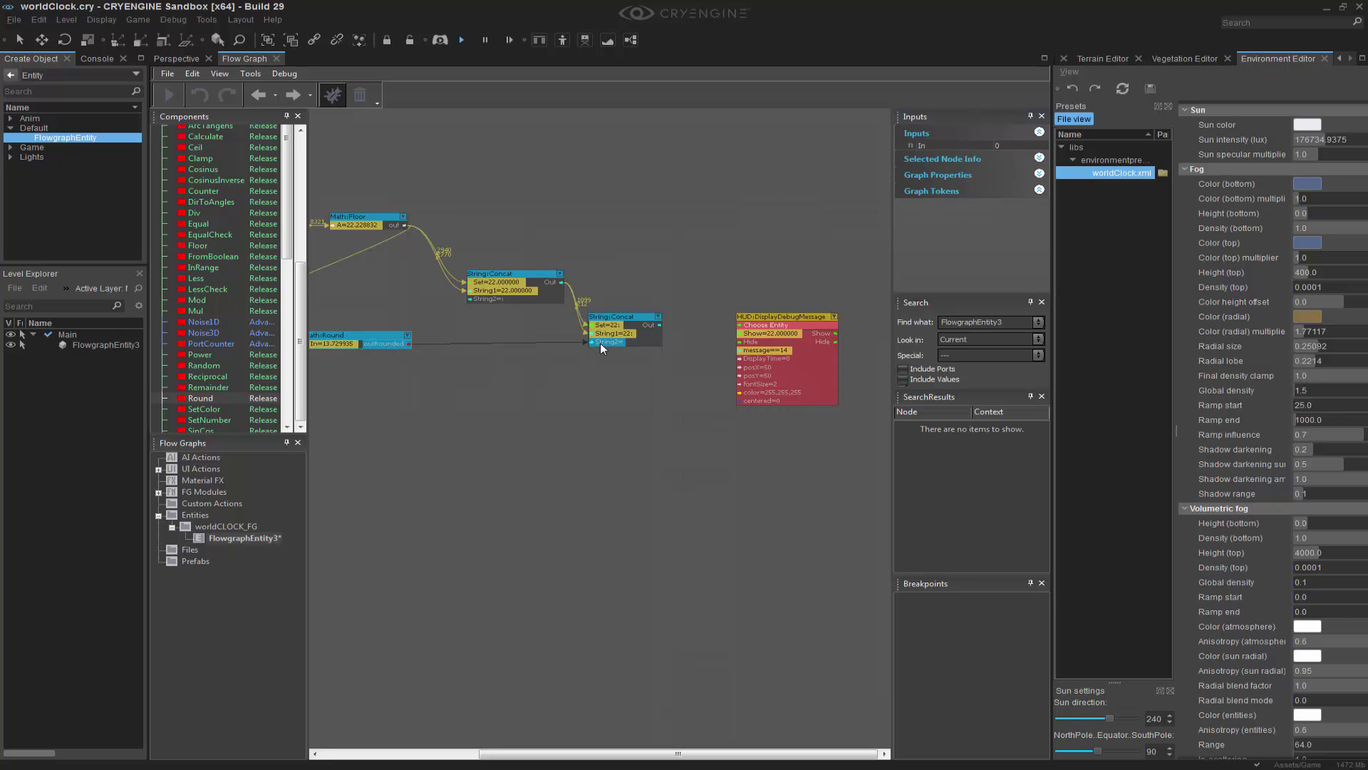
left_click(673, 527)
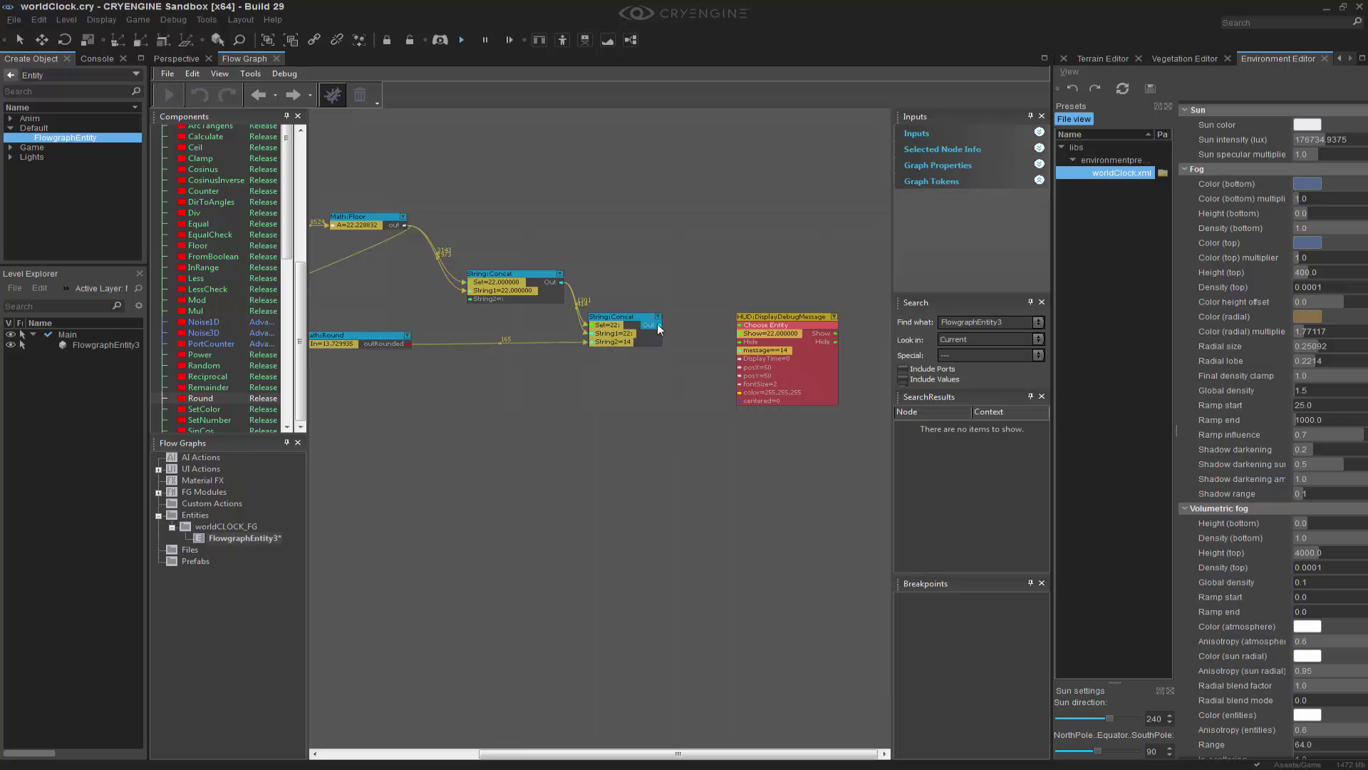
left_click_drag(657, 324, 750, 349)
left_click_drag(659, 325, 737, 333)
left_click(690, 249)
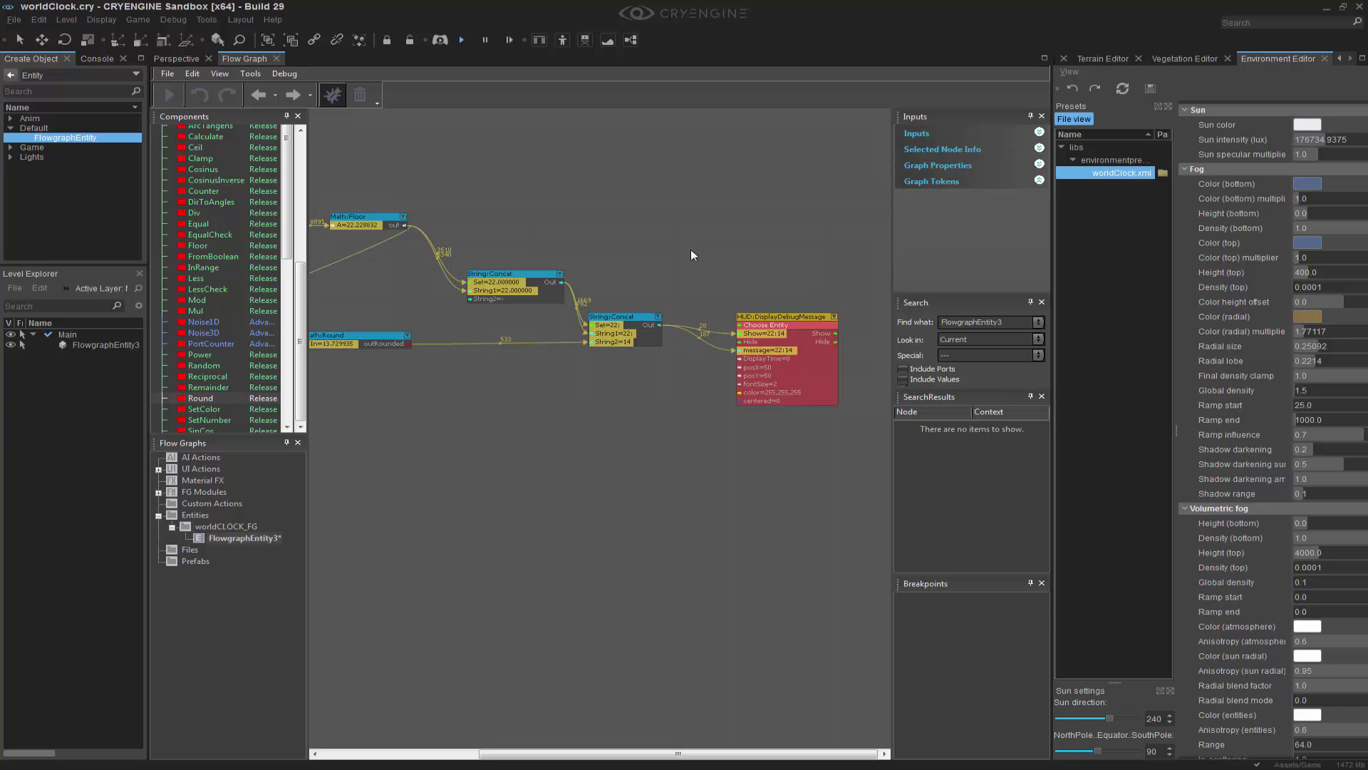
In the Perspective view, drag the Environment Editor time marker to about 14:00 to check the clock
left_click(181, 58)
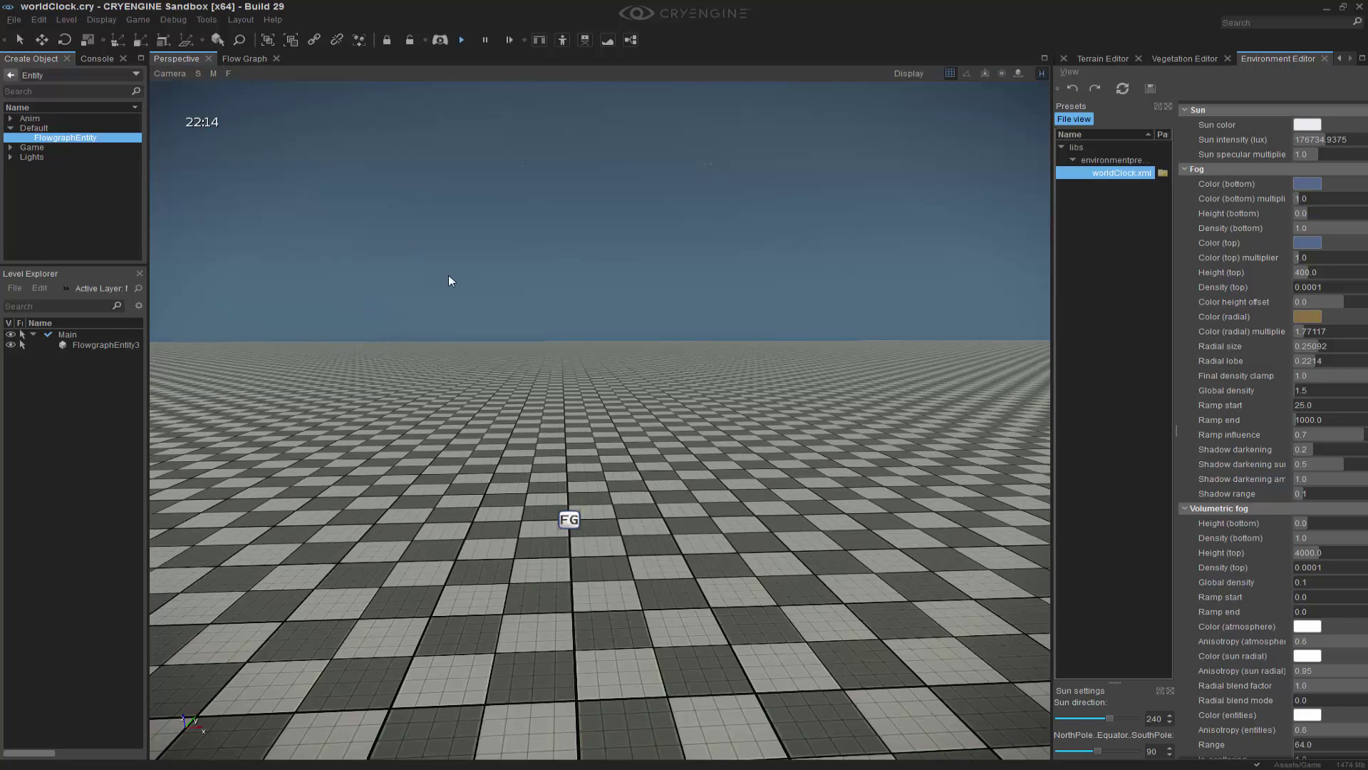
right_click_drag(469, 309, 431, 270)
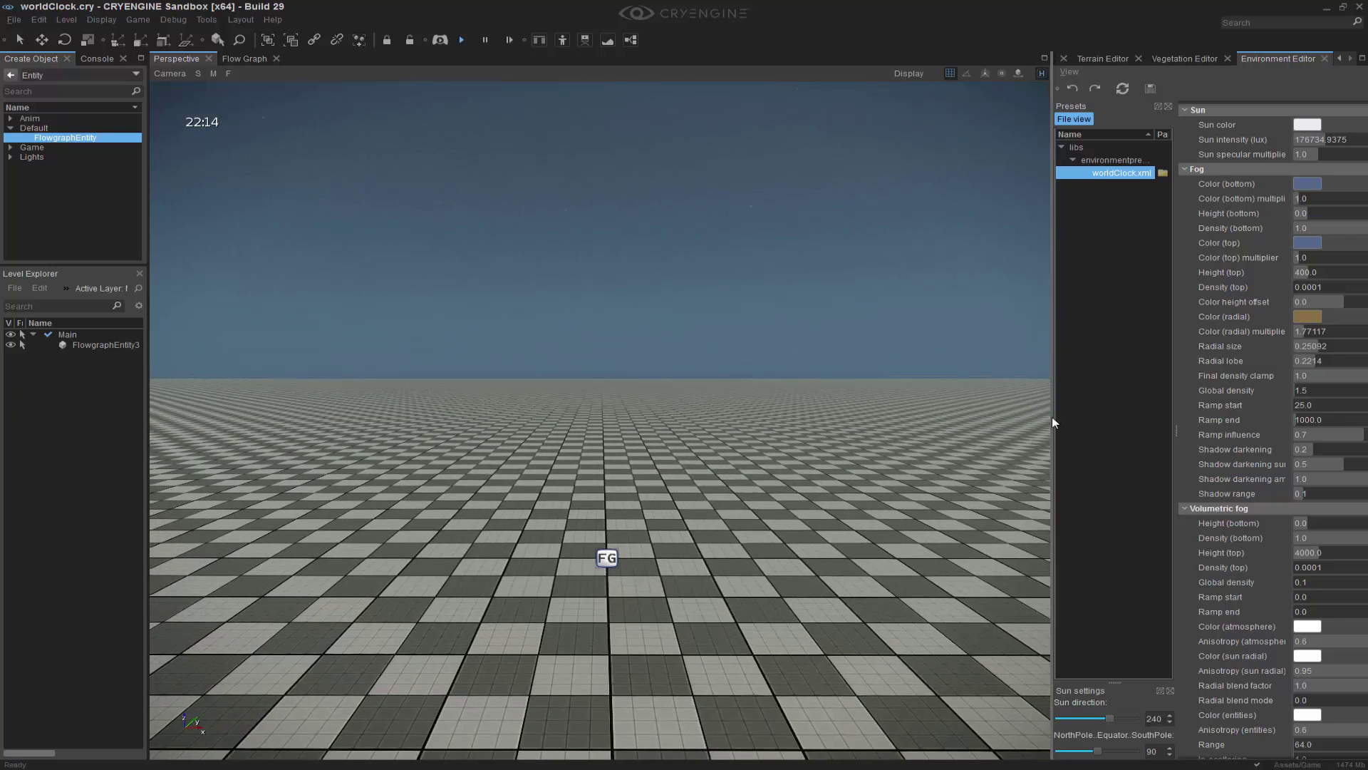
left_click_drag(1053, 419, 758, 421)
mouse_move(1320, 140)
left_mouse_down()
mouse_move(1193, 148)
mouse_move(1352, 157)
mouse_move(1263, 165)
left_mouse_up()
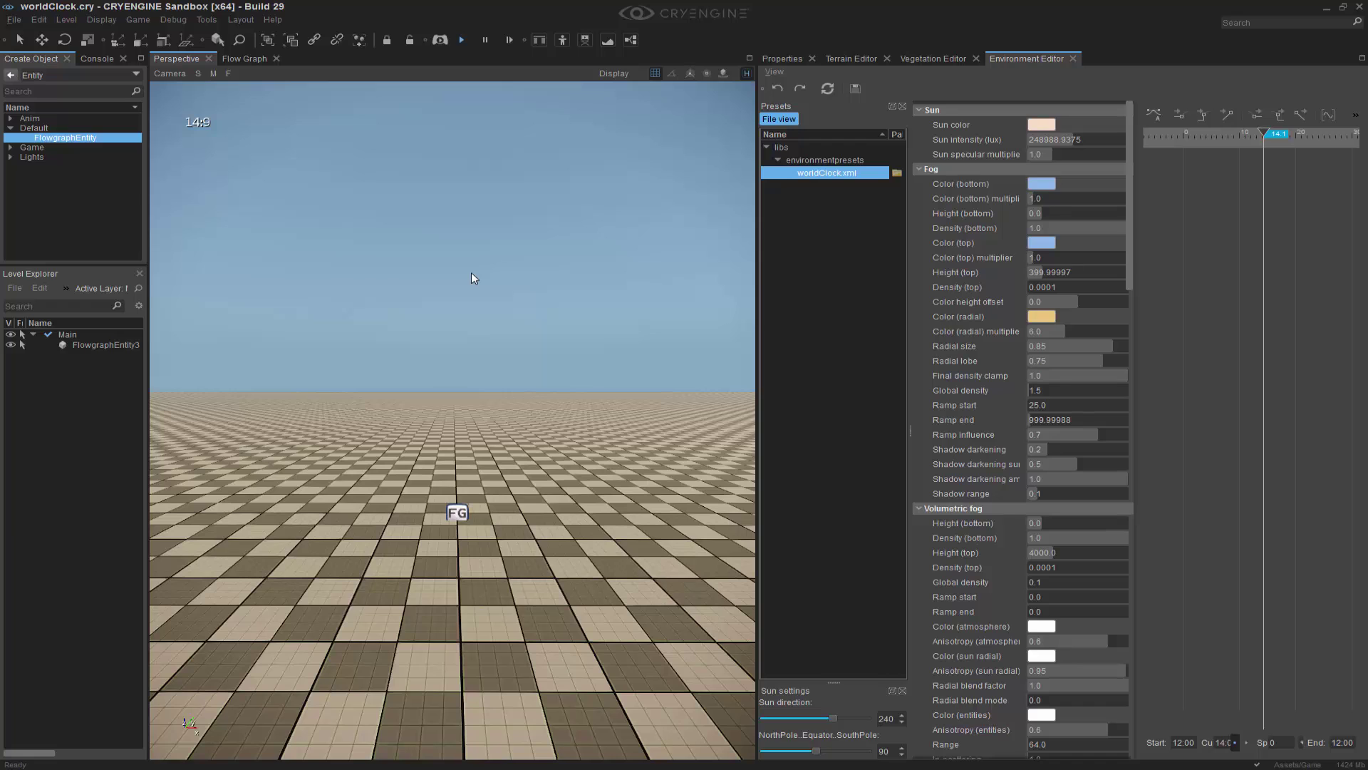
Back in the widened flow graph, remove the Math:Round to second String:Concat link
left_click(244, 59)
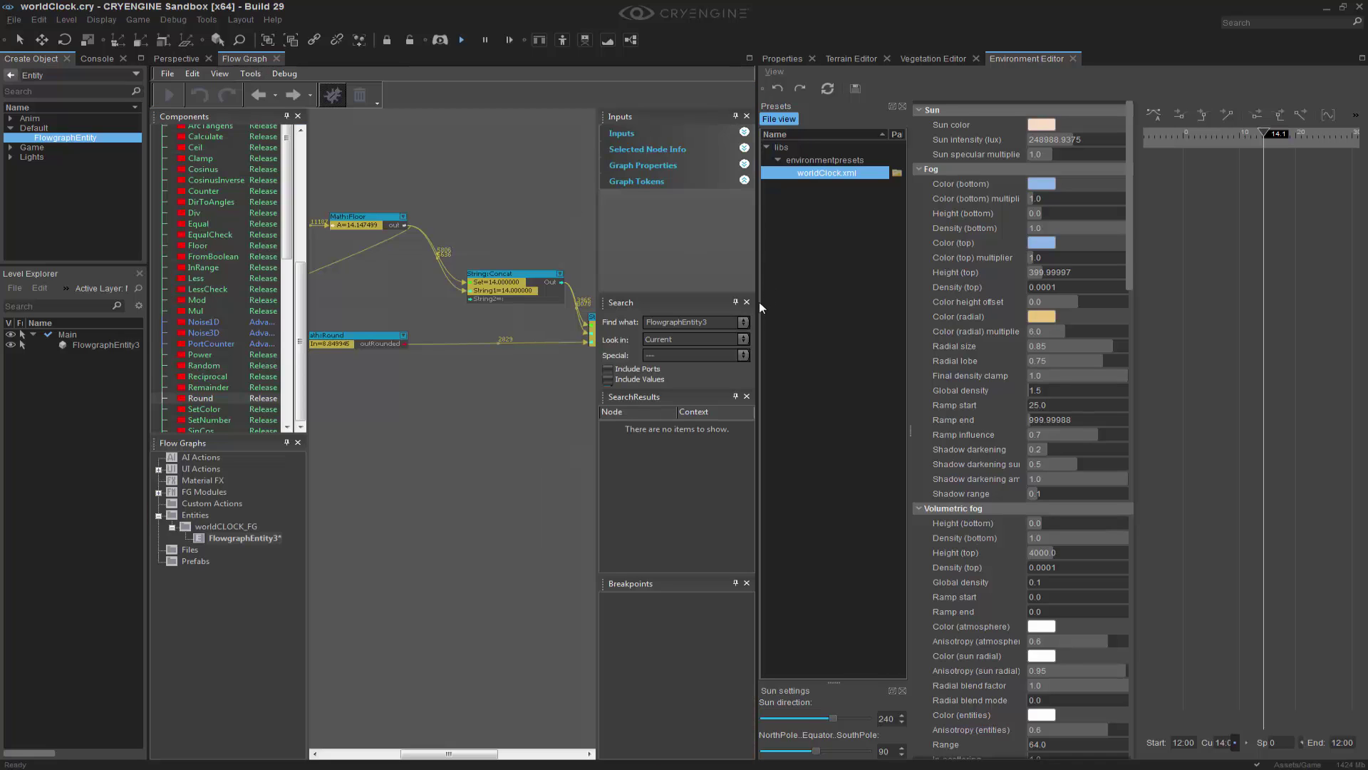
left_click_drag(756, 303, 1171, 368)
right_click_drag(512, 424, 811, 422)
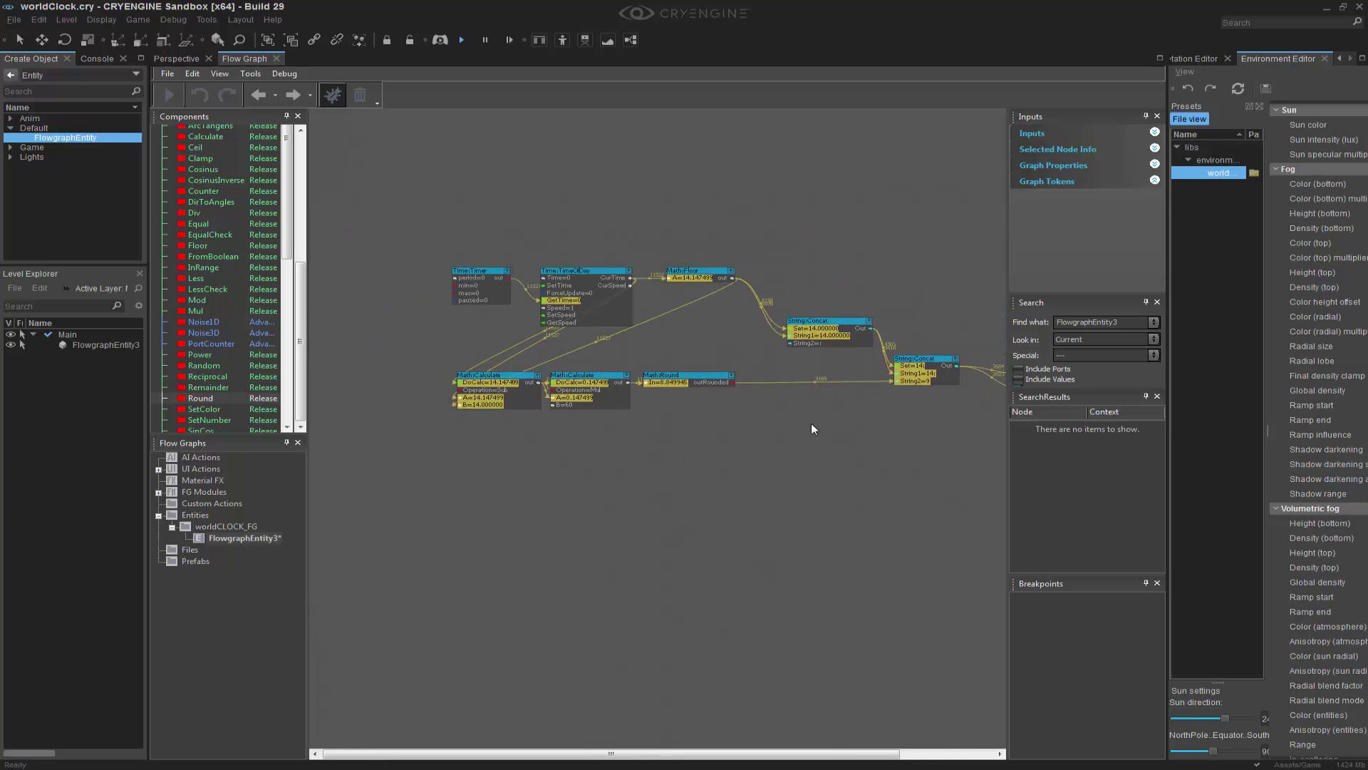
left_click(684, 376)
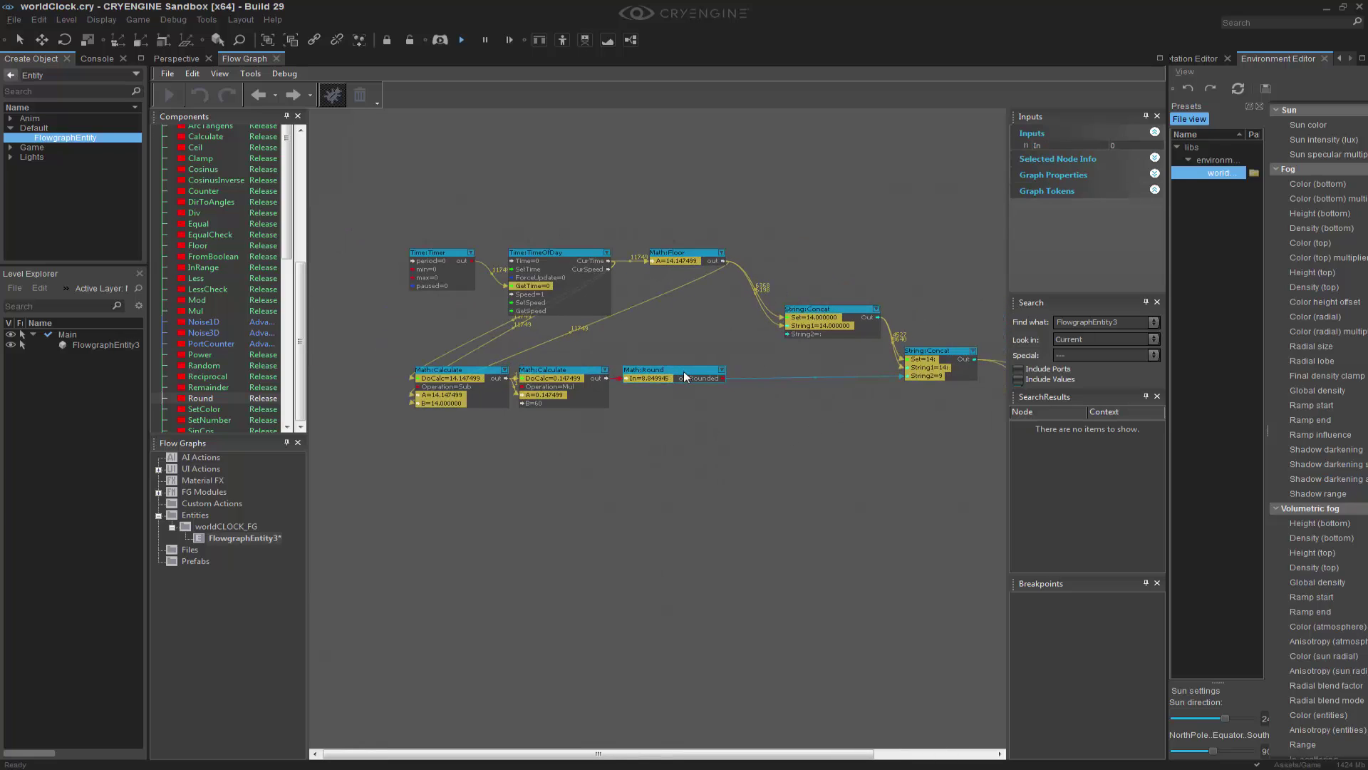
right_click(816, 378)
left_click(837, 386)
left_click(757, 537)
right_click_drag(809, 466, 672, 461)
scroll(716, 476, "down", 1)
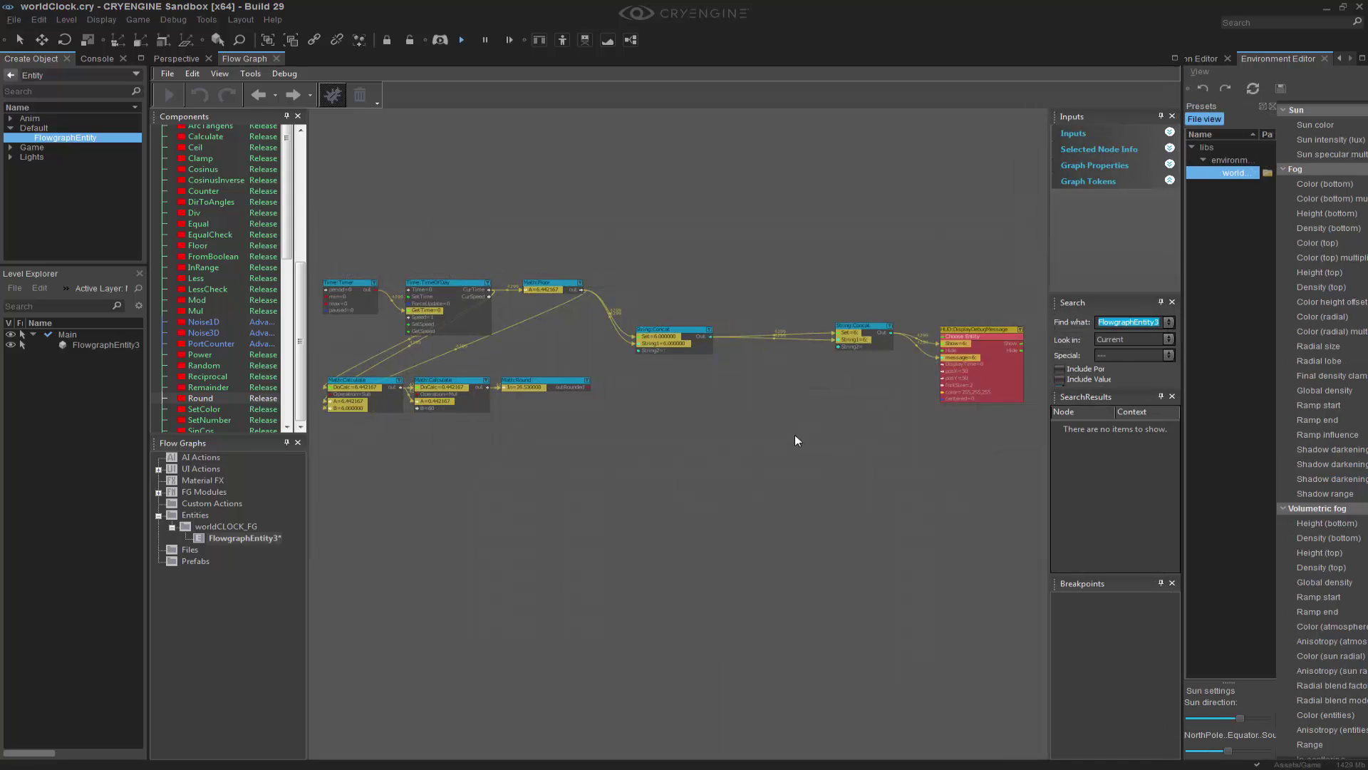
Add a Math:InRange node via quick search and paste a copy below it
key("q")
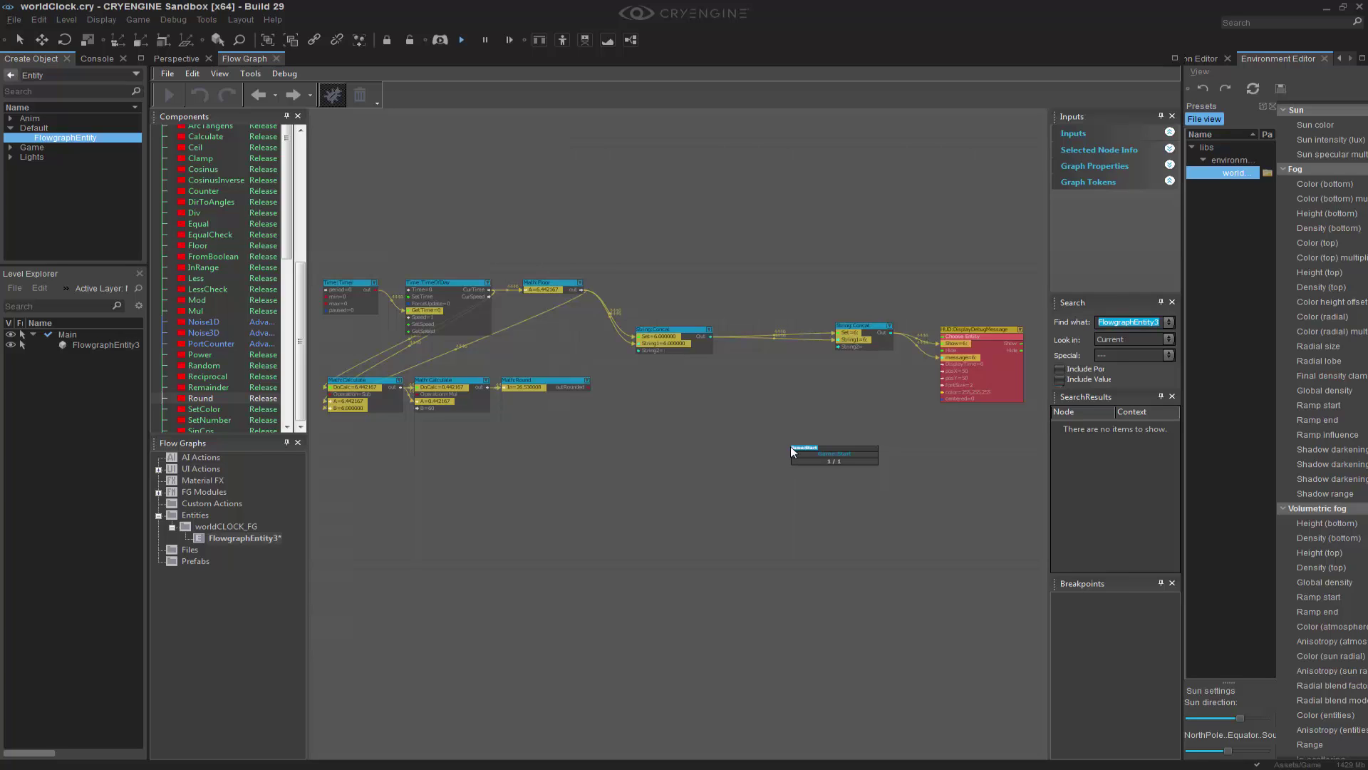
key("BackSpace")
key("Down")
key("Return")
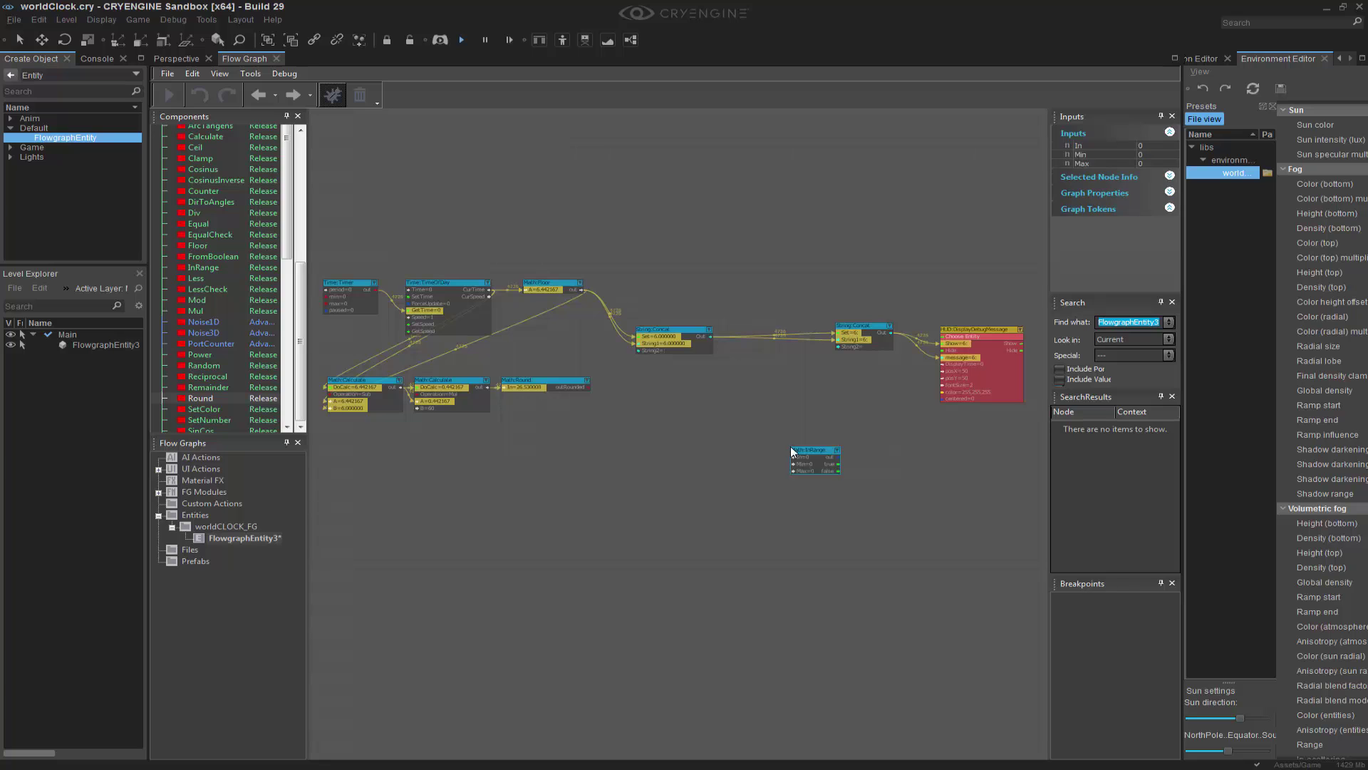
left_click_drag(793, 451, 648, 372)
scroll(662, 403, "up", 3)
scroll(657, 417, "up", 2)
key("ctrl+c")
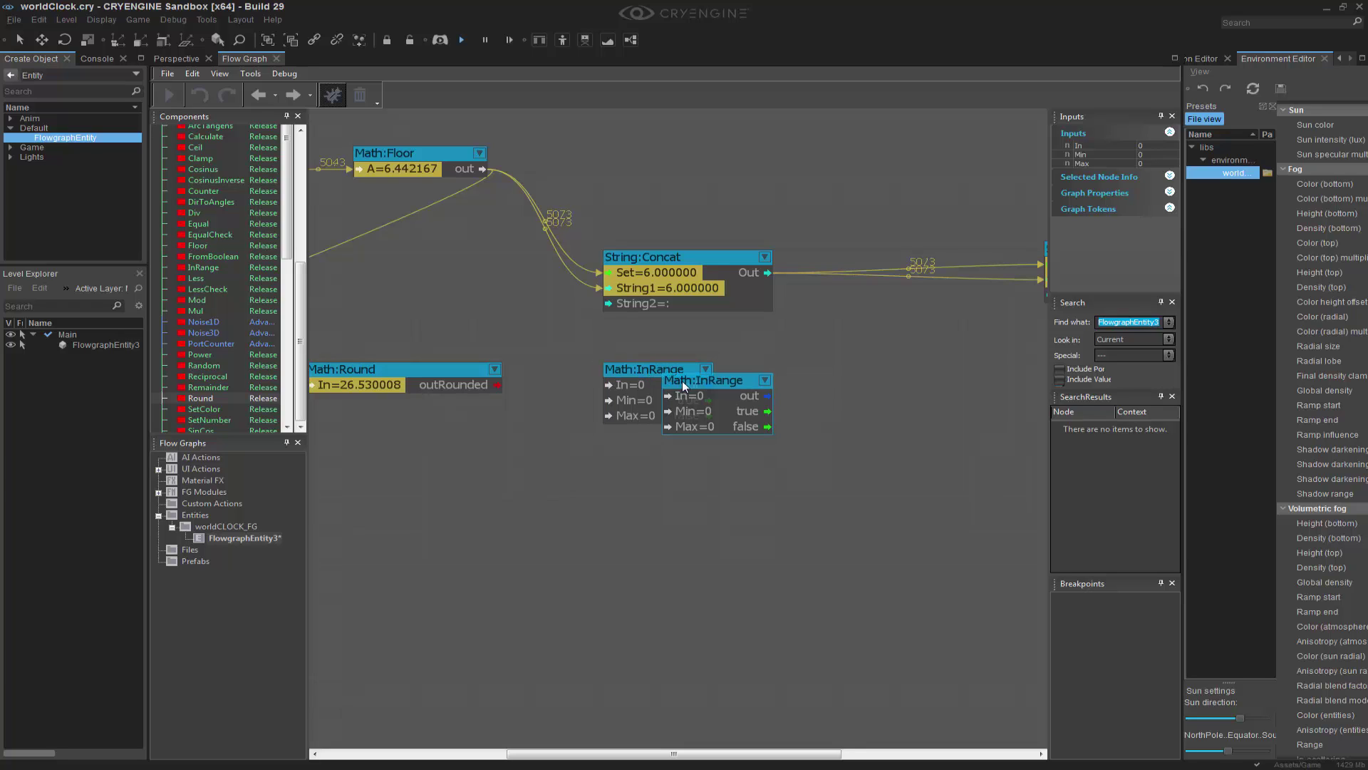
key("ctrl+v")
left_click_drag(626, 458, 627, 441)
Set the first InRange's Max to 9 and the second's Min to 10 and Max to 59
left_click(691, 369)
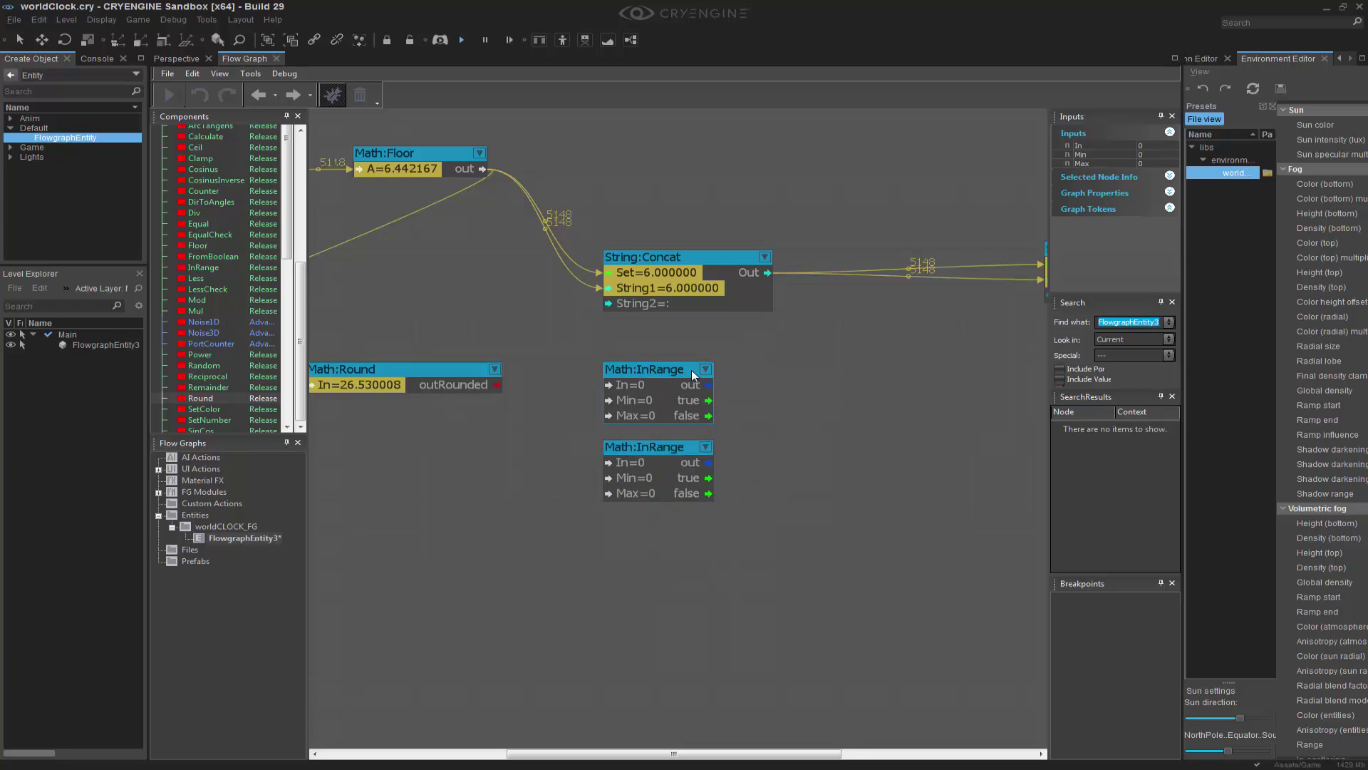
left_click(1154, 163)
type("9")
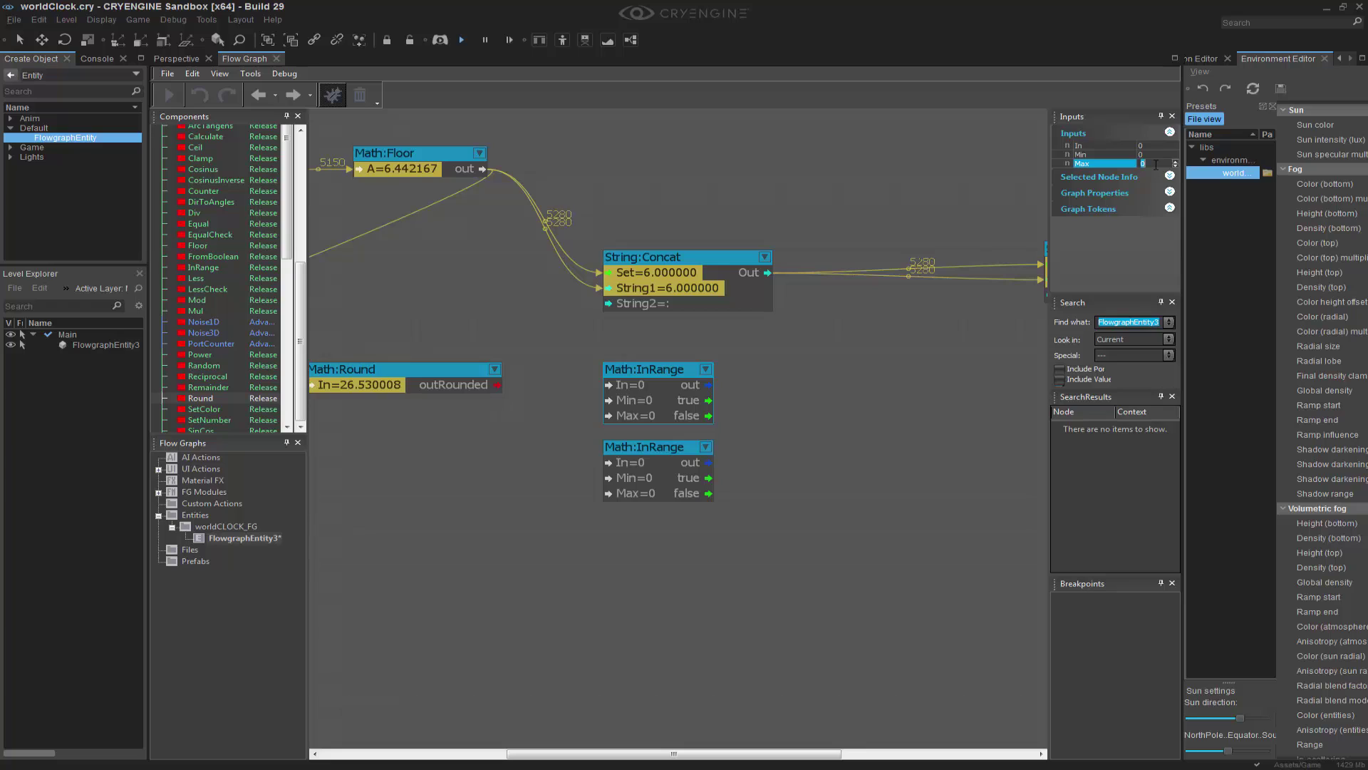
key("Return")
left_click(364, 101)
left_click(802, 350)
left_click(669, 456)
left_click(1174, 155)
type("10")
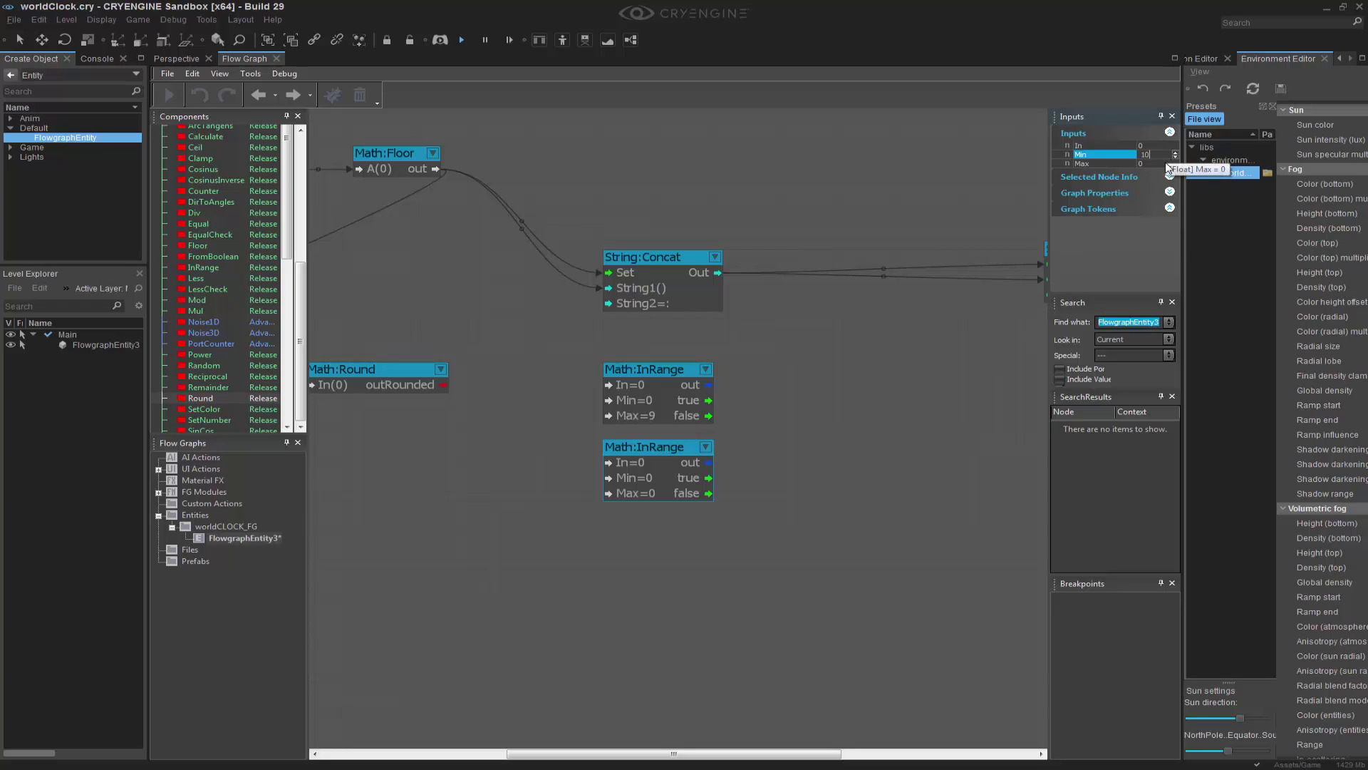
key("Return")
left_click(1142, 163)
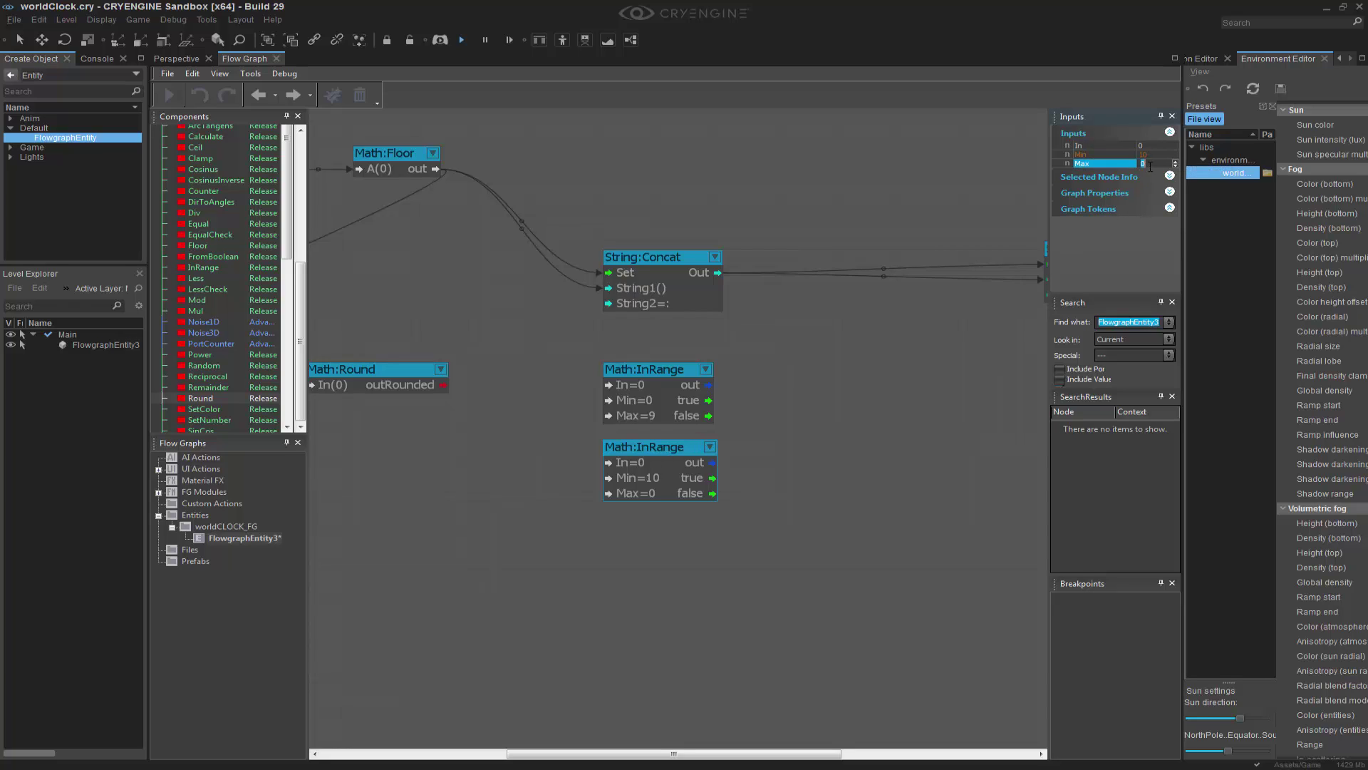
type("59")
key("Return")
left_click(892, 567)
Connect Math:Round's rounded minutes to the In port of both InRange nodes
right_click_drag(898, 486, 916, 490)
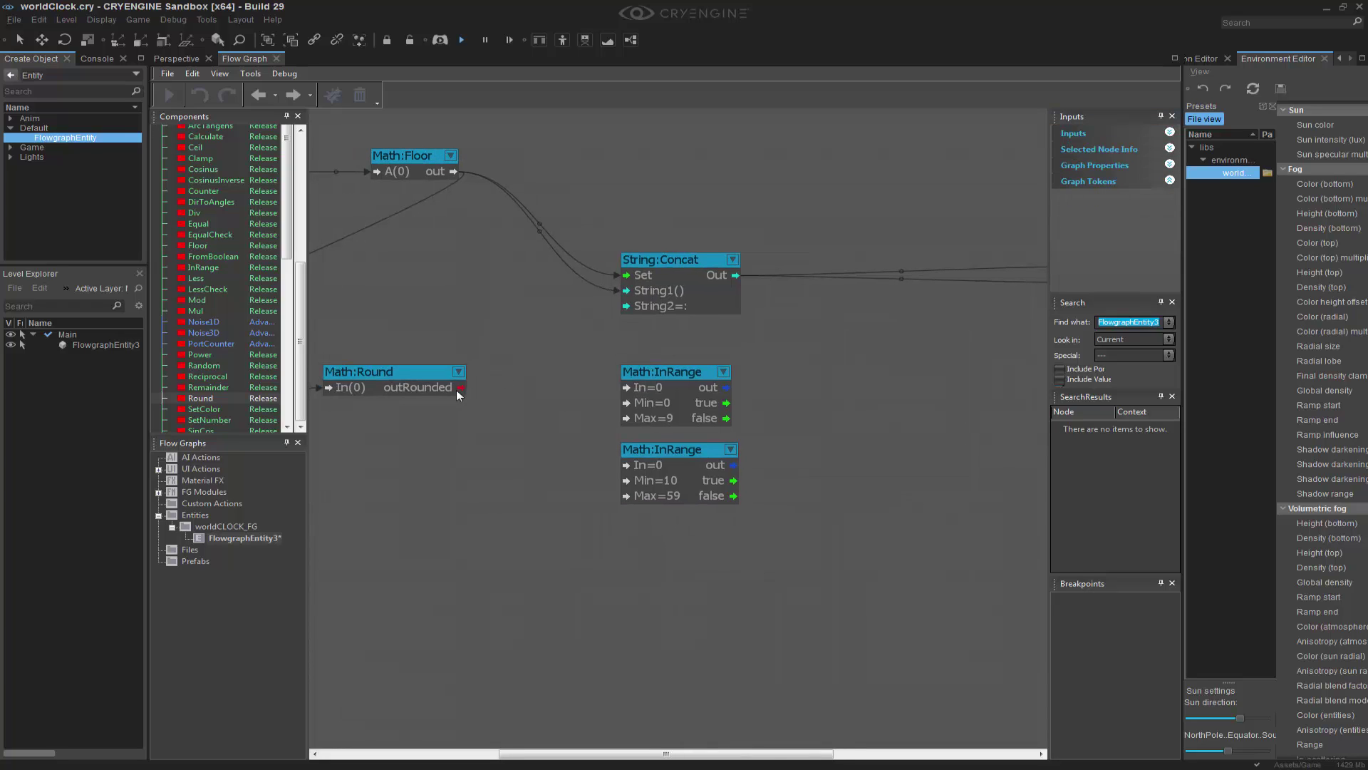
left_click_drag(456, 390, 618, 387)
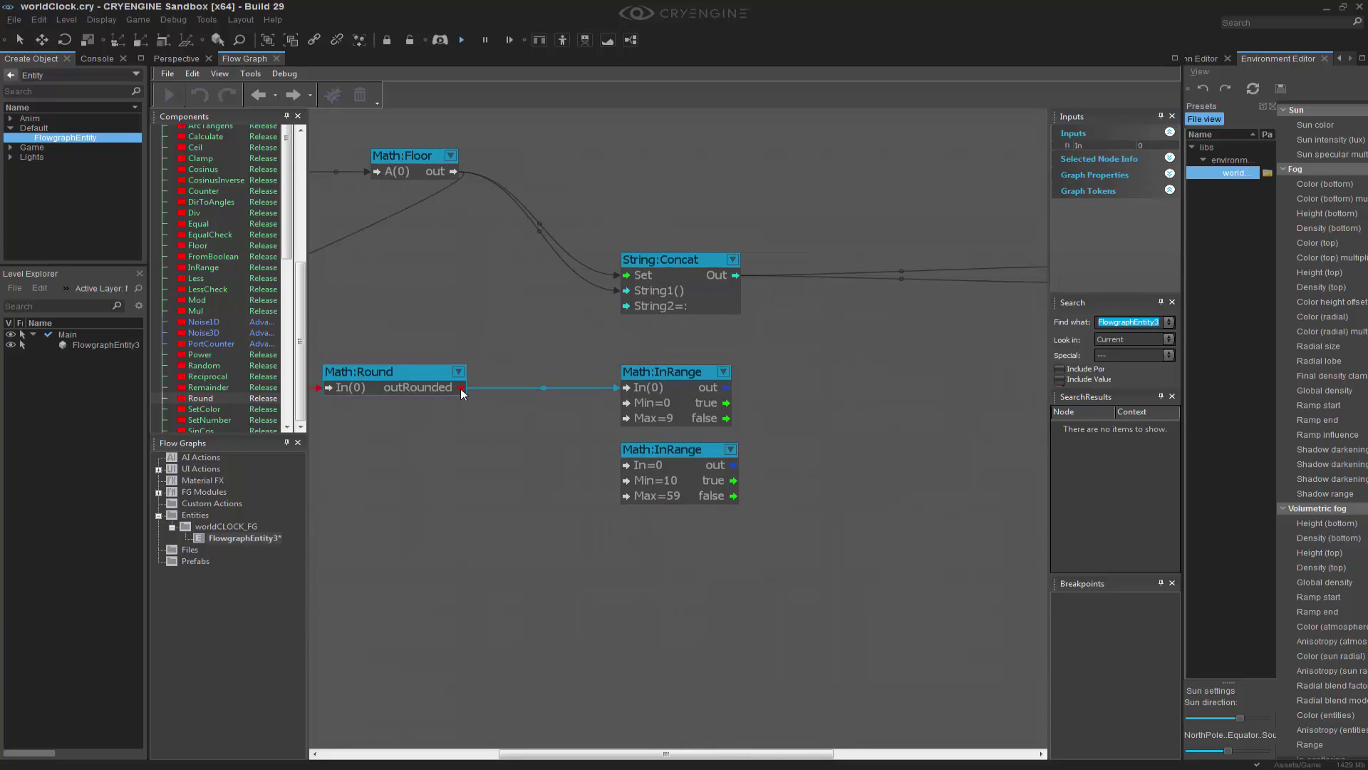
left_click_drag(461, 389, 644, 466)
right_click_drag(825, 496, 609, 503)
left_click(622, 396)
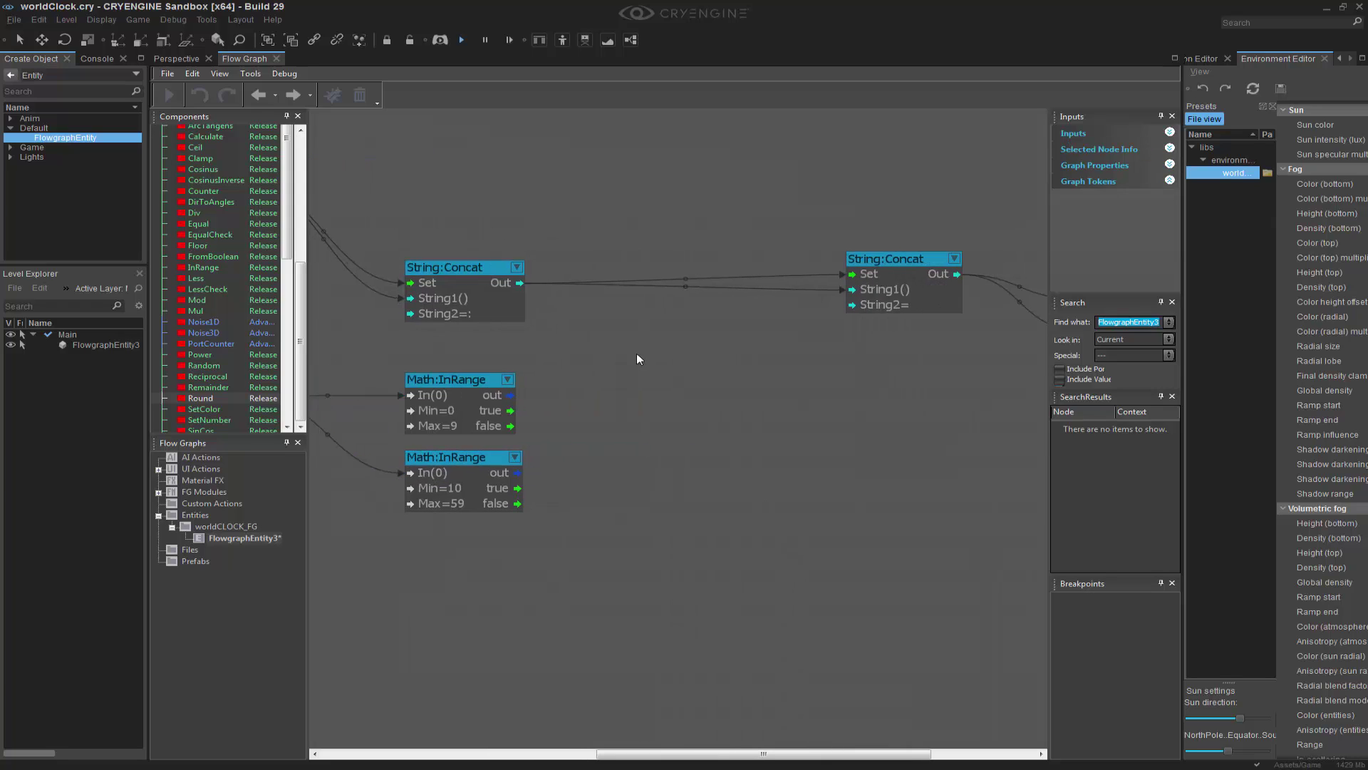
Add a Logic:Gate node via quick search and paste a second one below it
key("q")
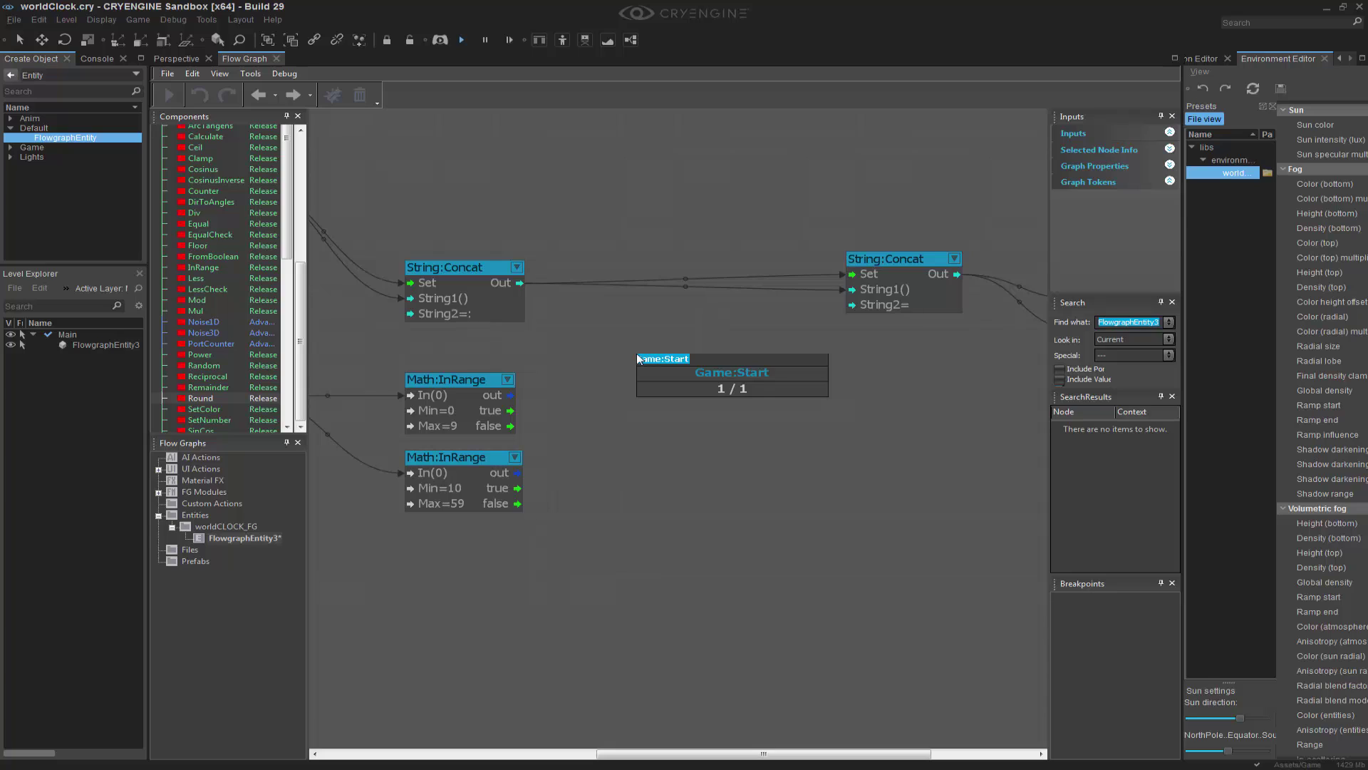
type("logic:gat")
key("Return")
left_click_drag(670, 361, 599, 466)
key("ctrl+c")
key("ctrl+v")
right_click_drag(508, 527, 570, 510)
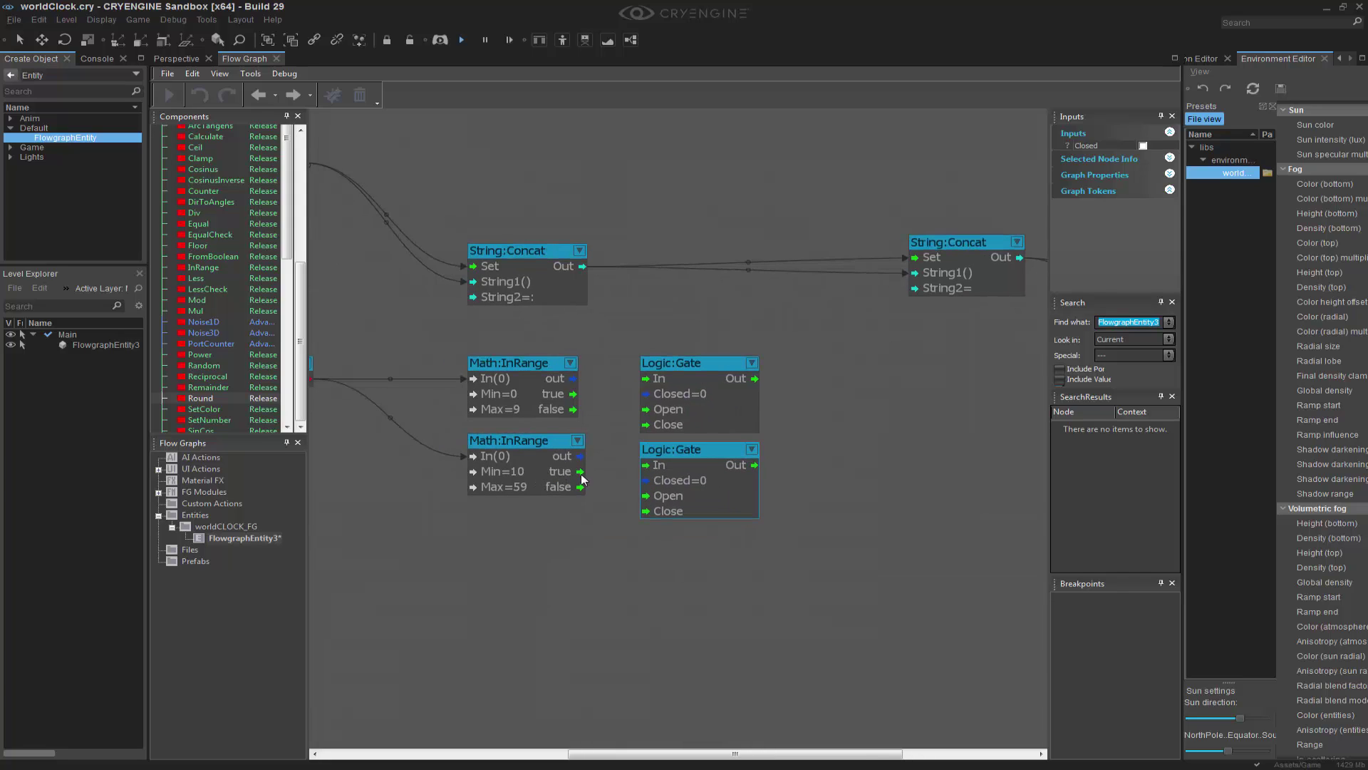
Wire the InRange true/false outputs to the gates' Open/Close inputs and turn live debug values back on
left_click_drag(580, 471, 664, 512)
left_click_drag(575, 394, 649, 429)
left_click(904, 507)
scroll(903, 506, "down", 3)
middle_click_drag(903, 506, 905, 547)
left_click(345, 97)
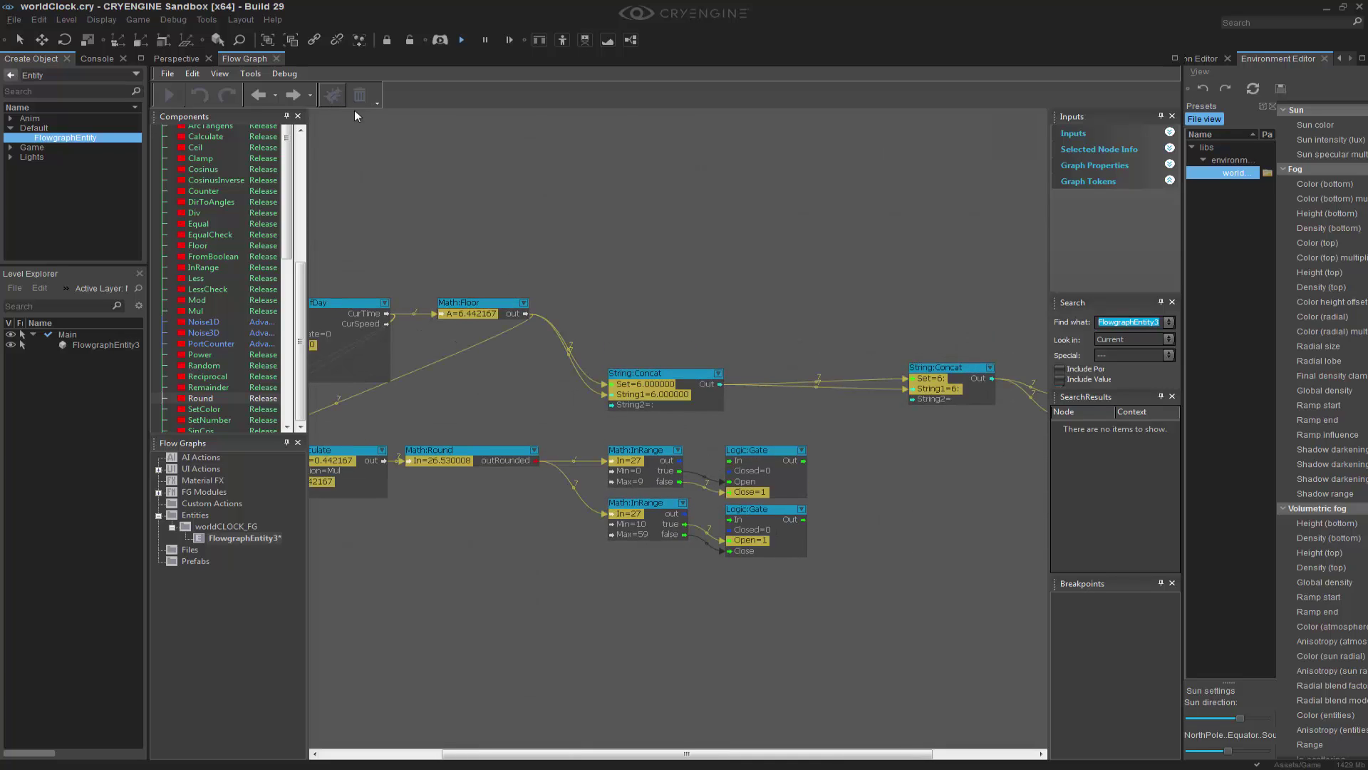
scroll(818, 447, "up", 3)
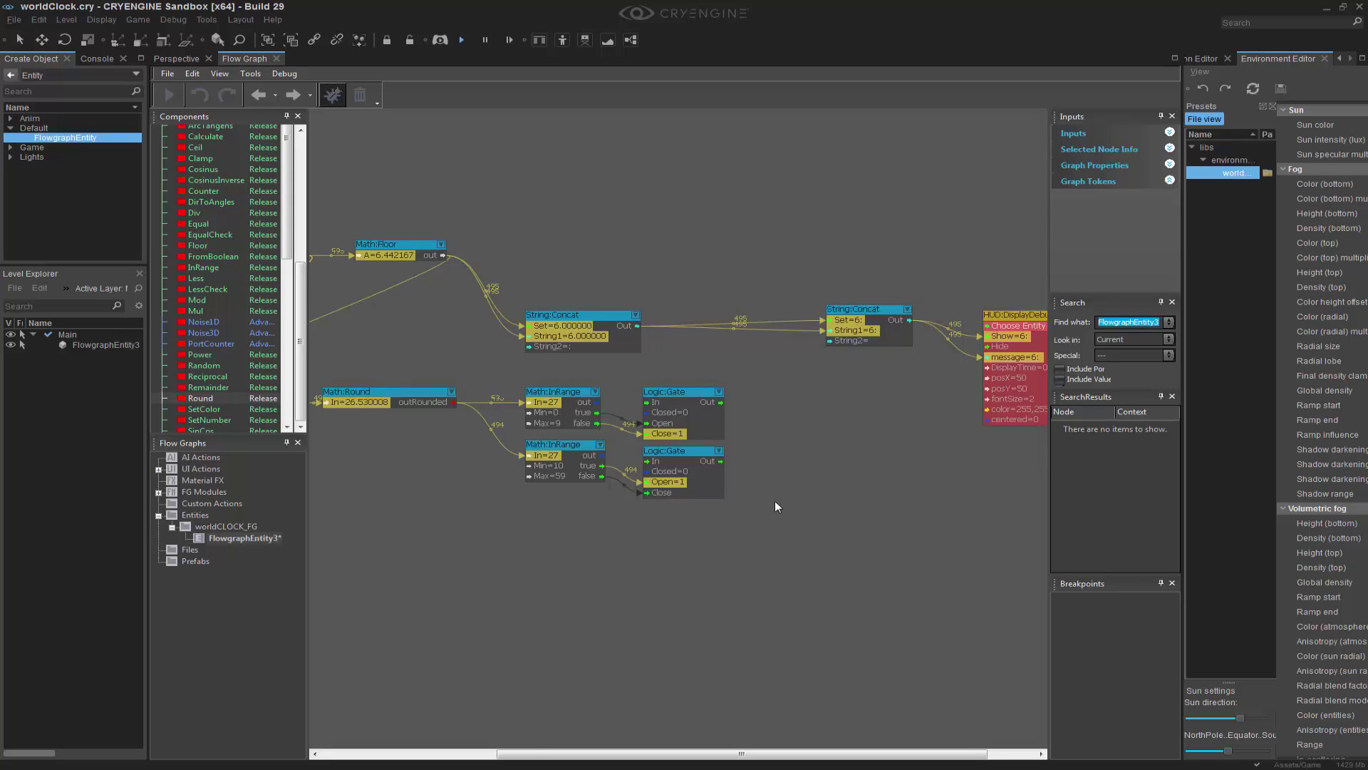
Connect Math:Round's outRounded to the In port of both Logic:Gate nodes
scroll(775, 501, "up", 1)
left_click_drag(450, 396, 663, 396)
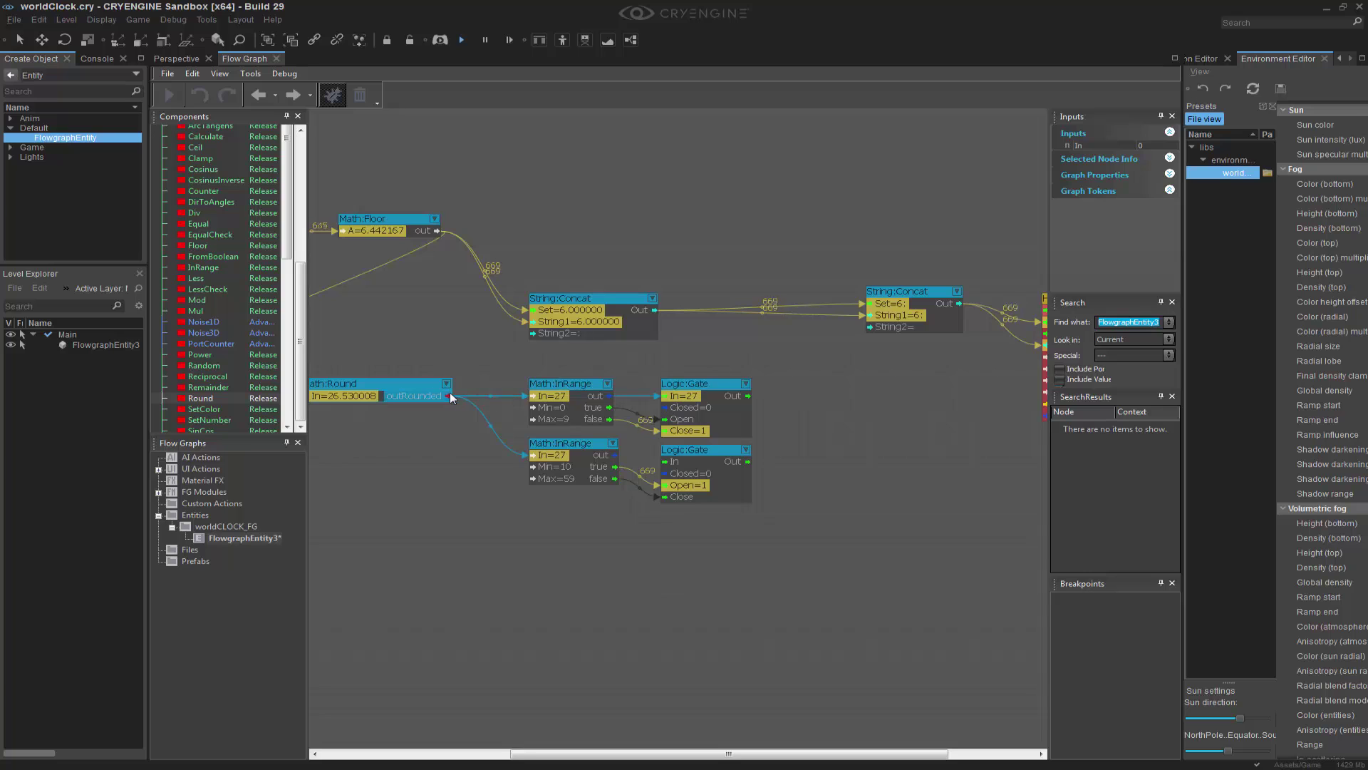
left_click_drag(451, 397, 672, 465)
left_click(870, 523)
middle_click_drag(882, 526, 734, 529)
scroll(733, 528, "down", 2)
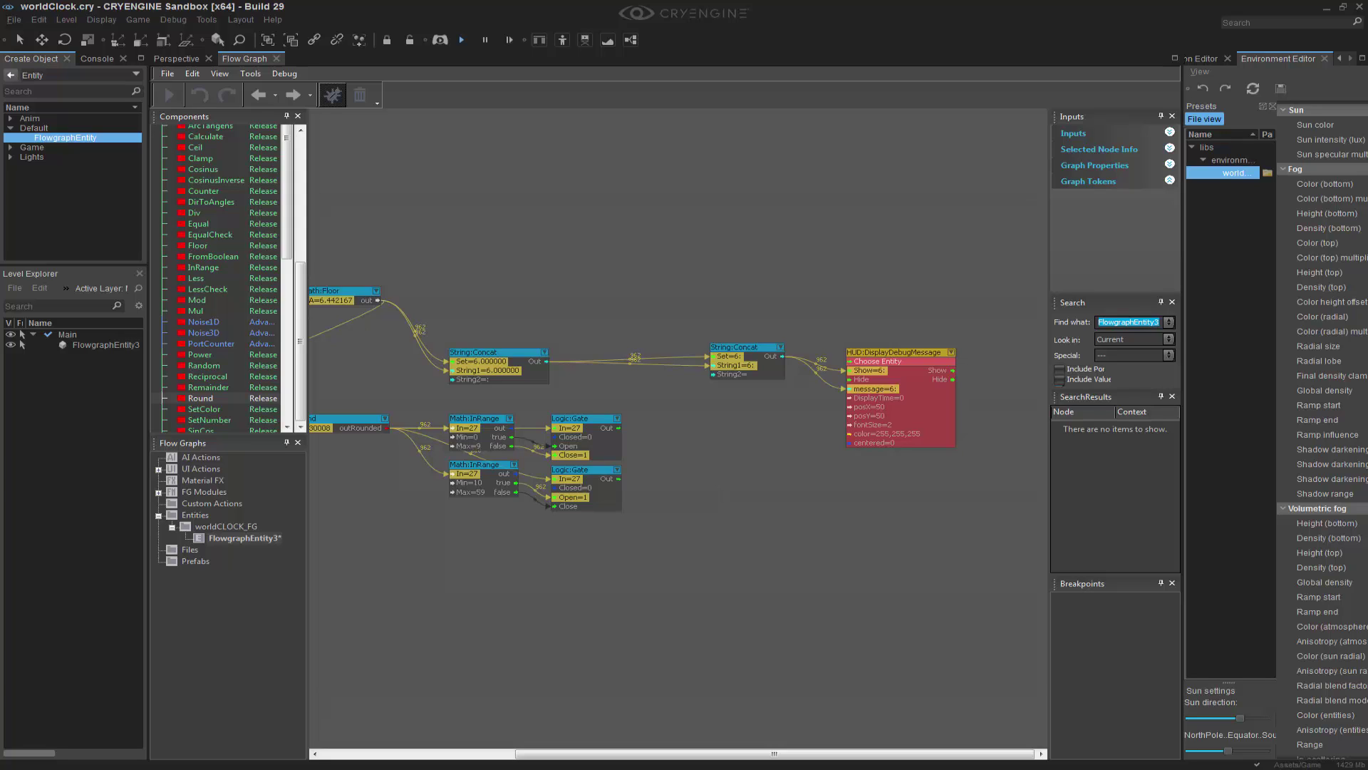
right_click_drag(617, 562, 545, 544)
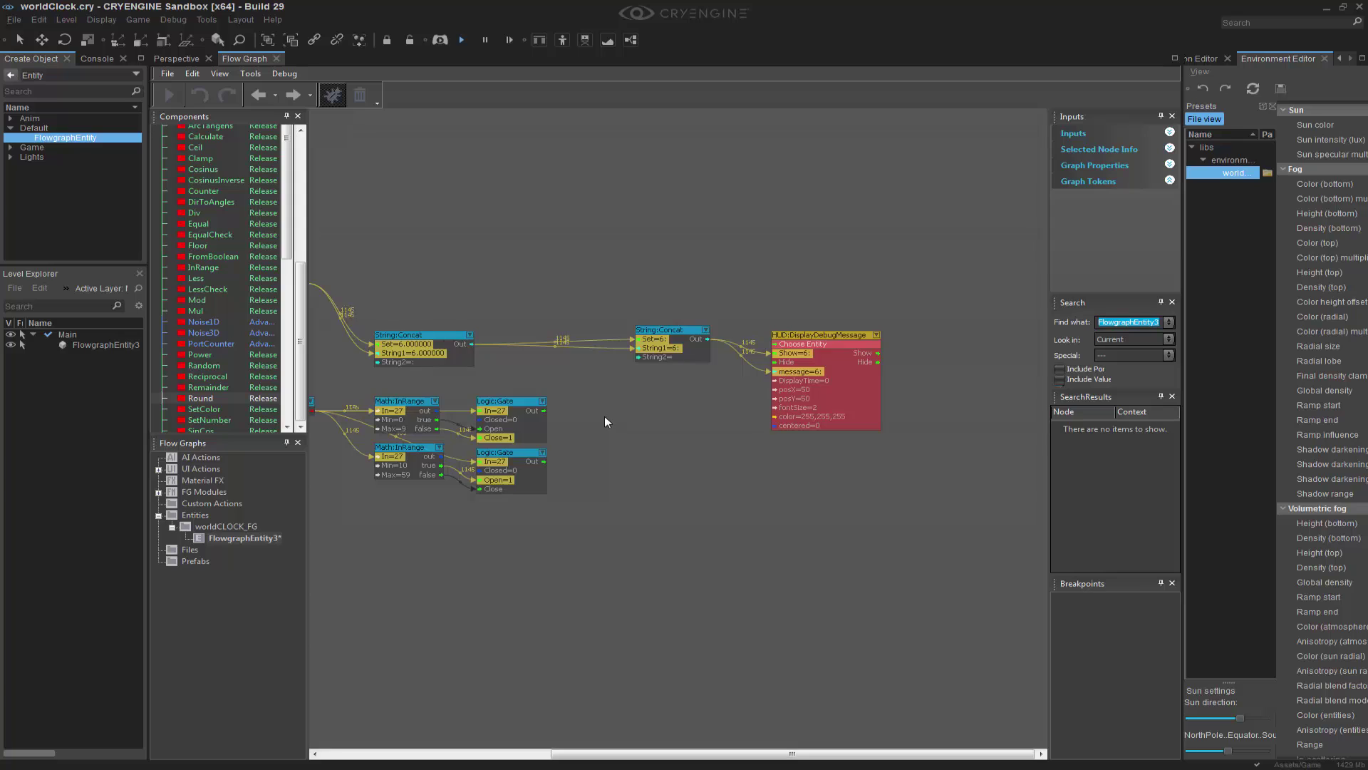
right_click_drag(614, 420, 663, 426)
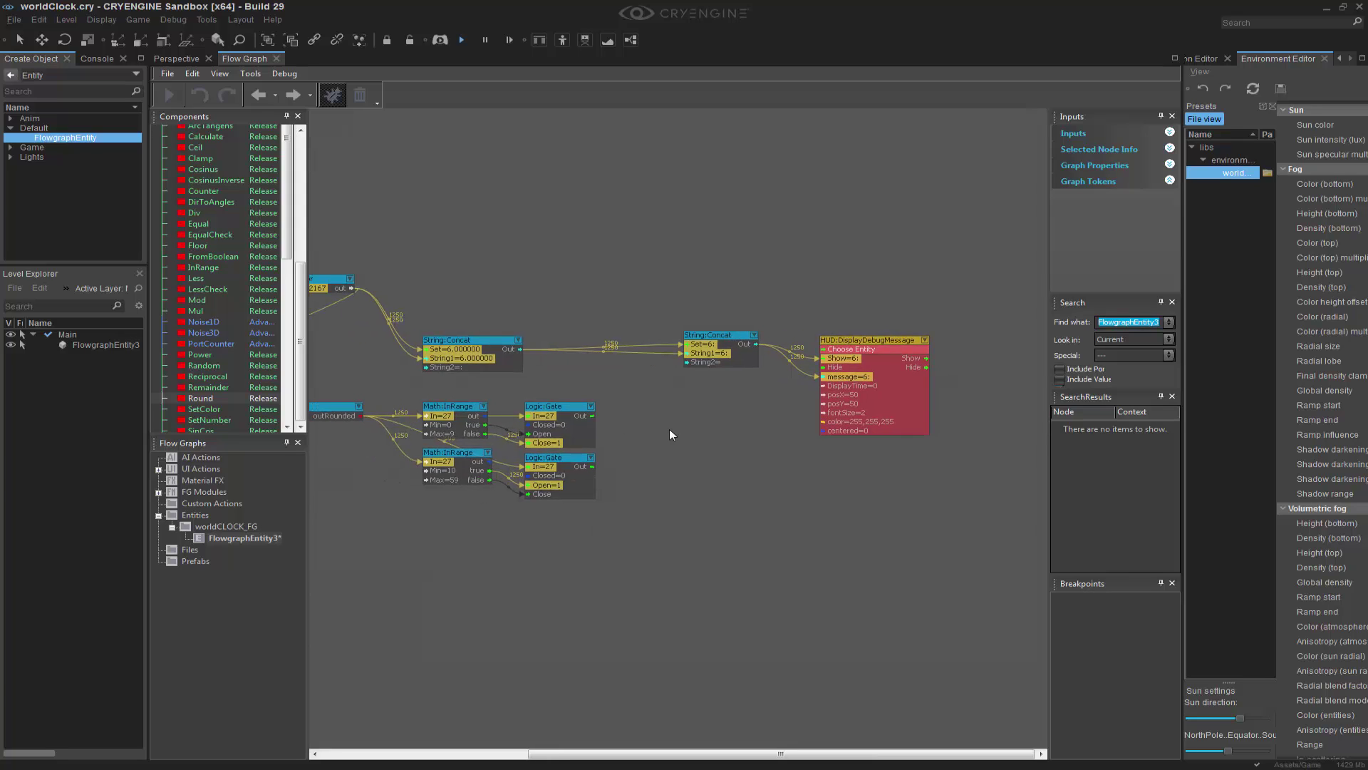
Add a String:Concat fed by the upper gate, with minutes on String2 and String1 set to 0
type("qconcat")
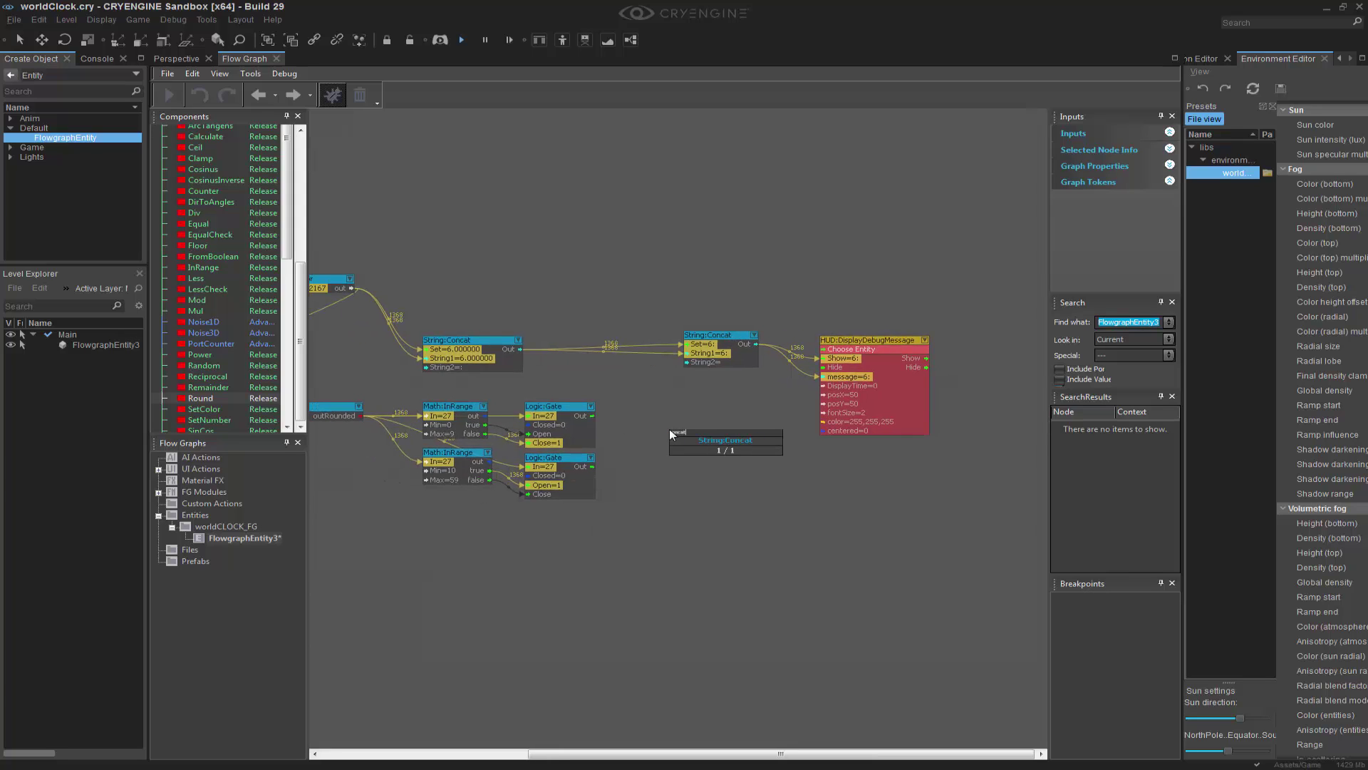
key("Return")
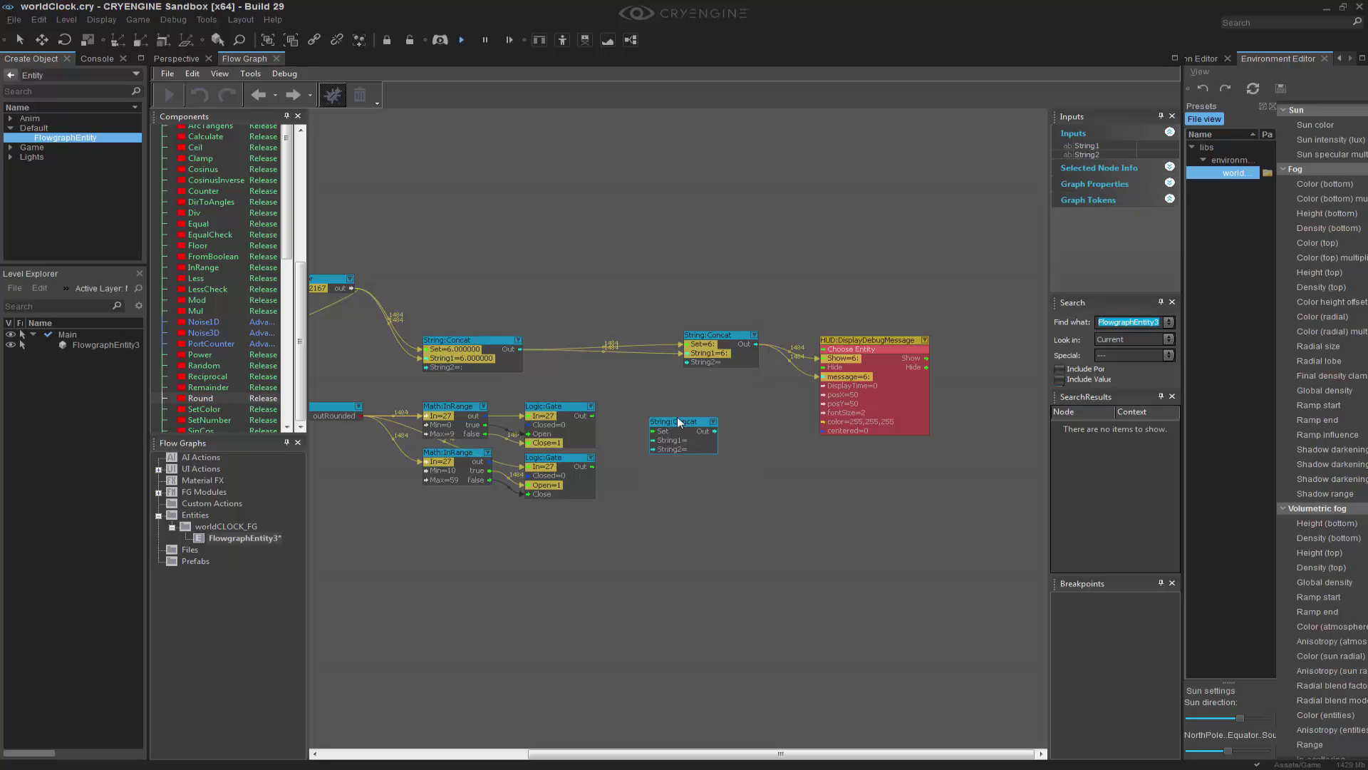
left_click(708, 547)
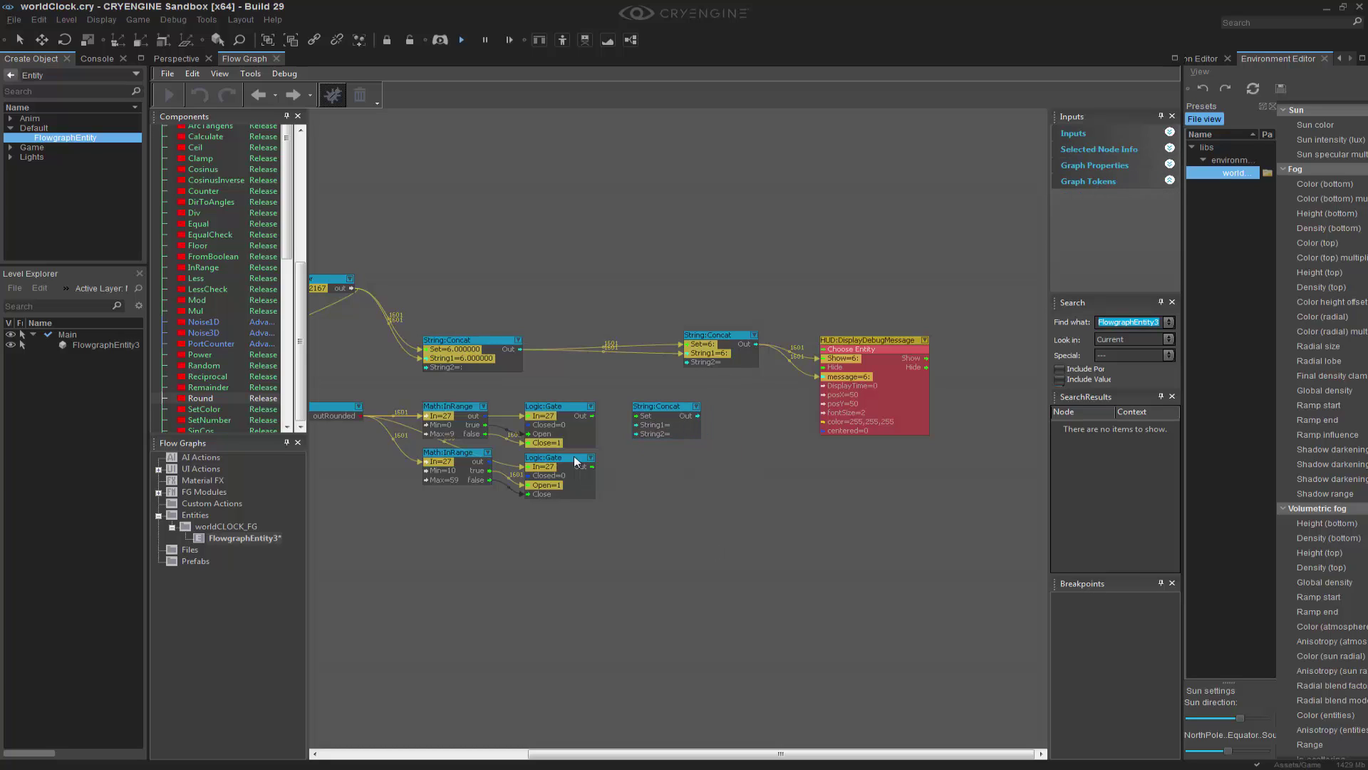
left_click_drag(584, 415, 648, 420)
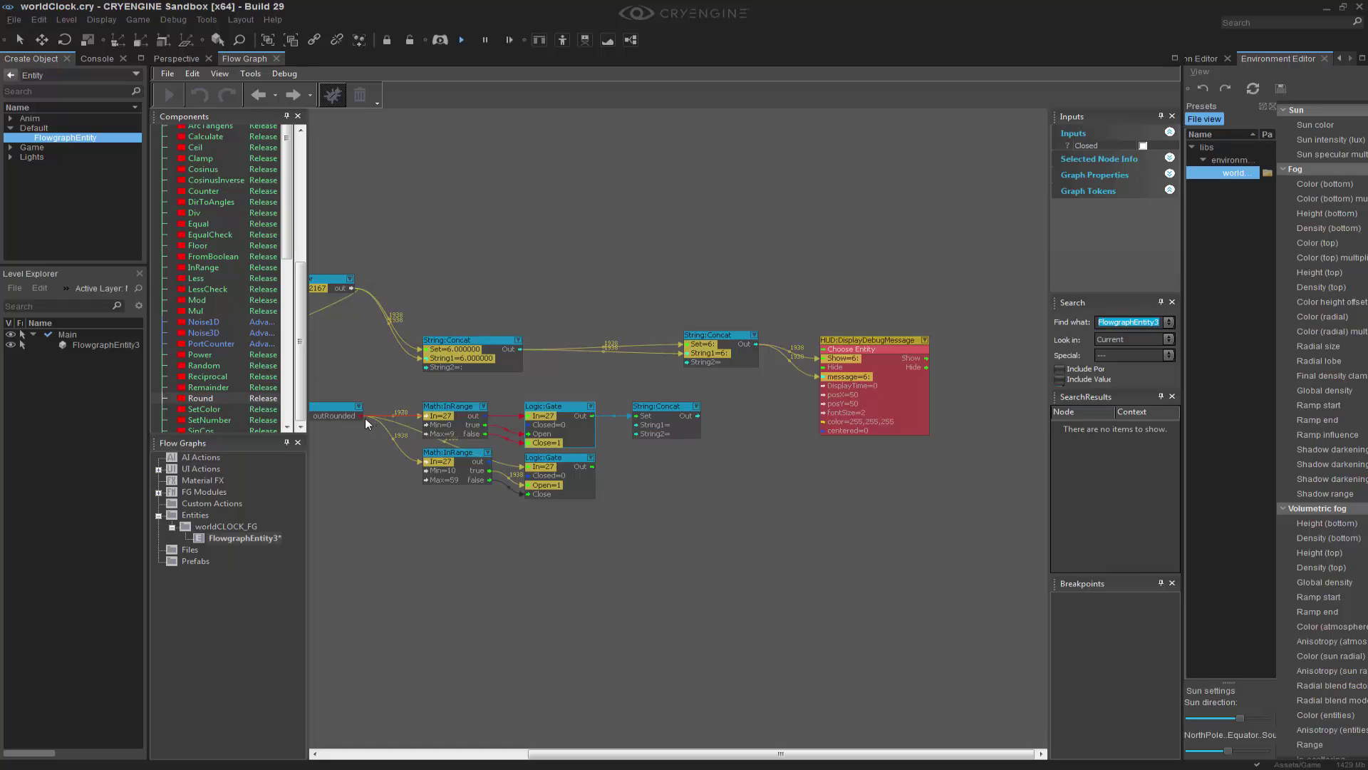
left_click_drag(363, 416, 638, 433)
left_click(684, 404)
left_click(1156, 146)
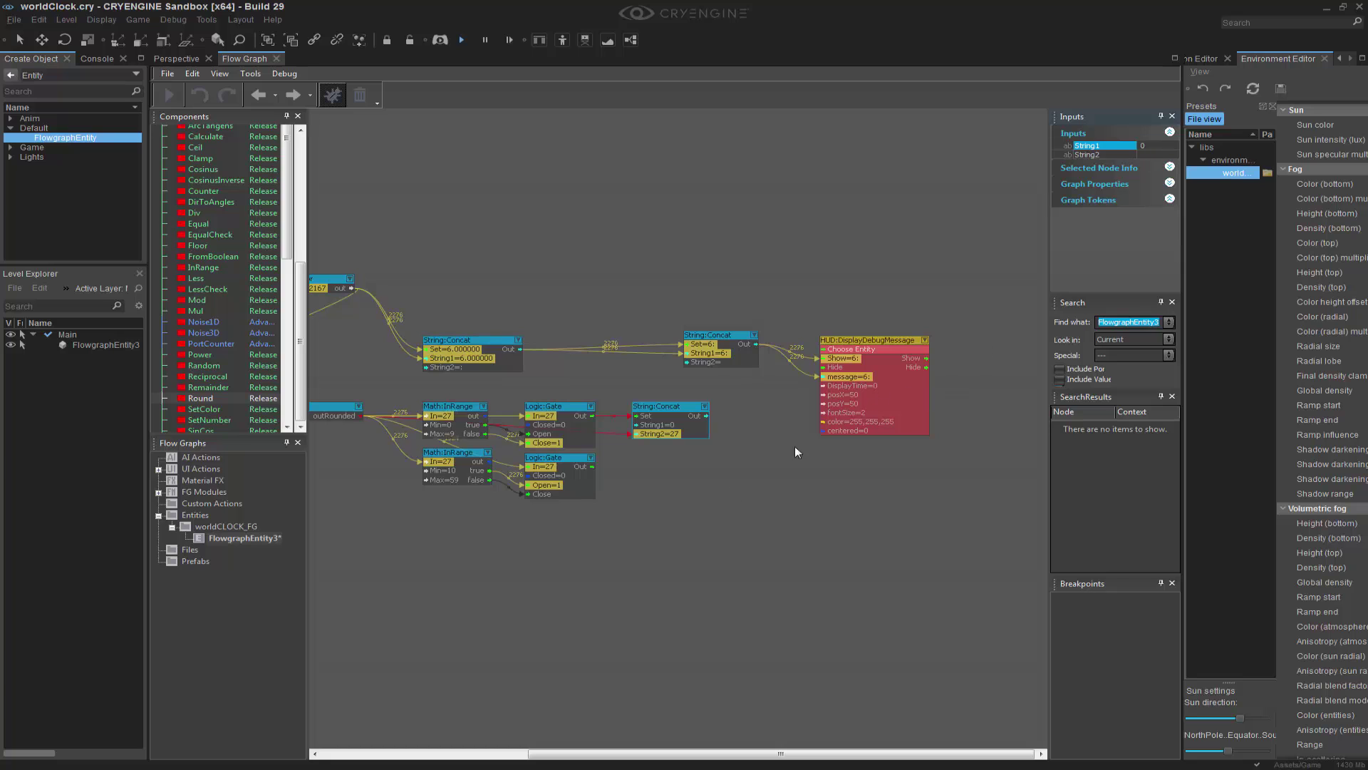
right_click_drag(823, 460, 639, 463)
left_click_drag(688, 331, 873, 331)
right_click_drag(569, 393, 668, 383)
left_click(639, 322)
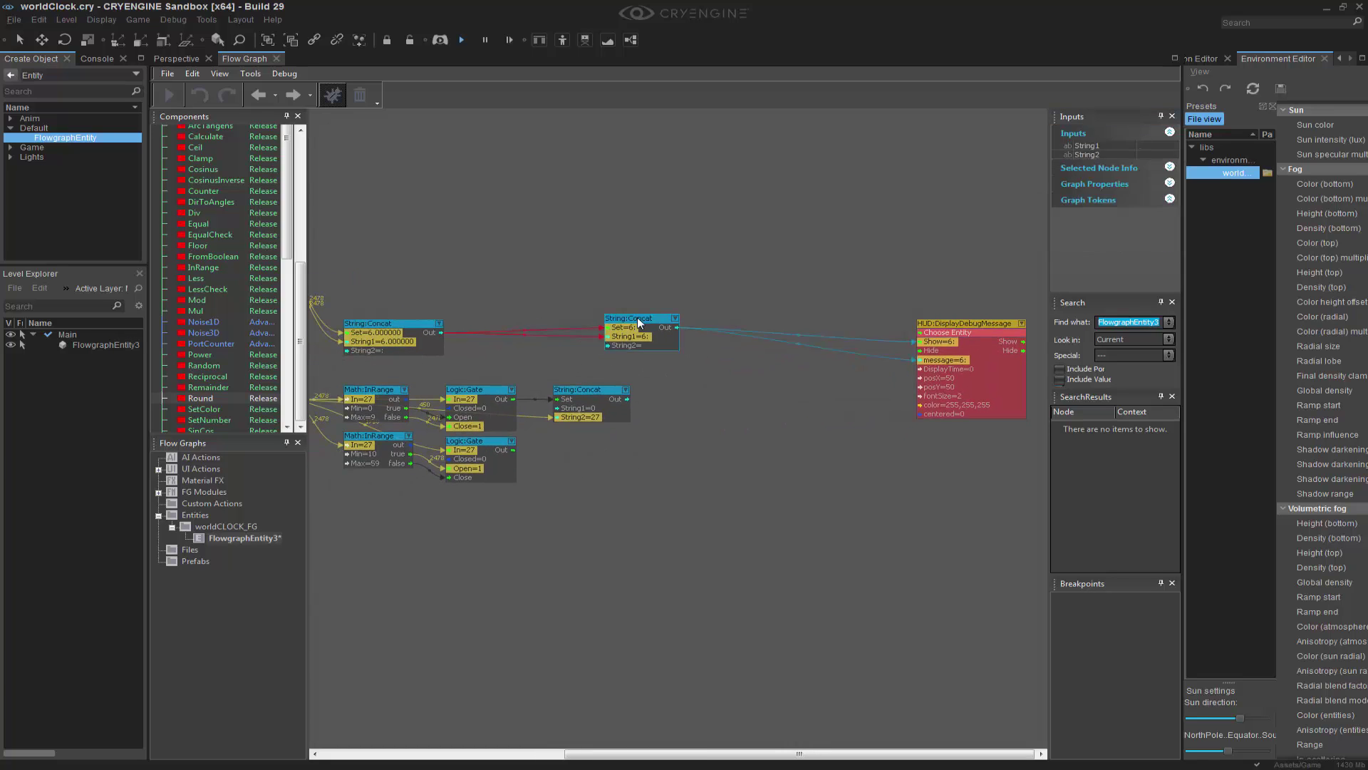
Add a Logic:Any node fed by the padding Concat on in1 and the lower gate on in2
left_click(716, 461)
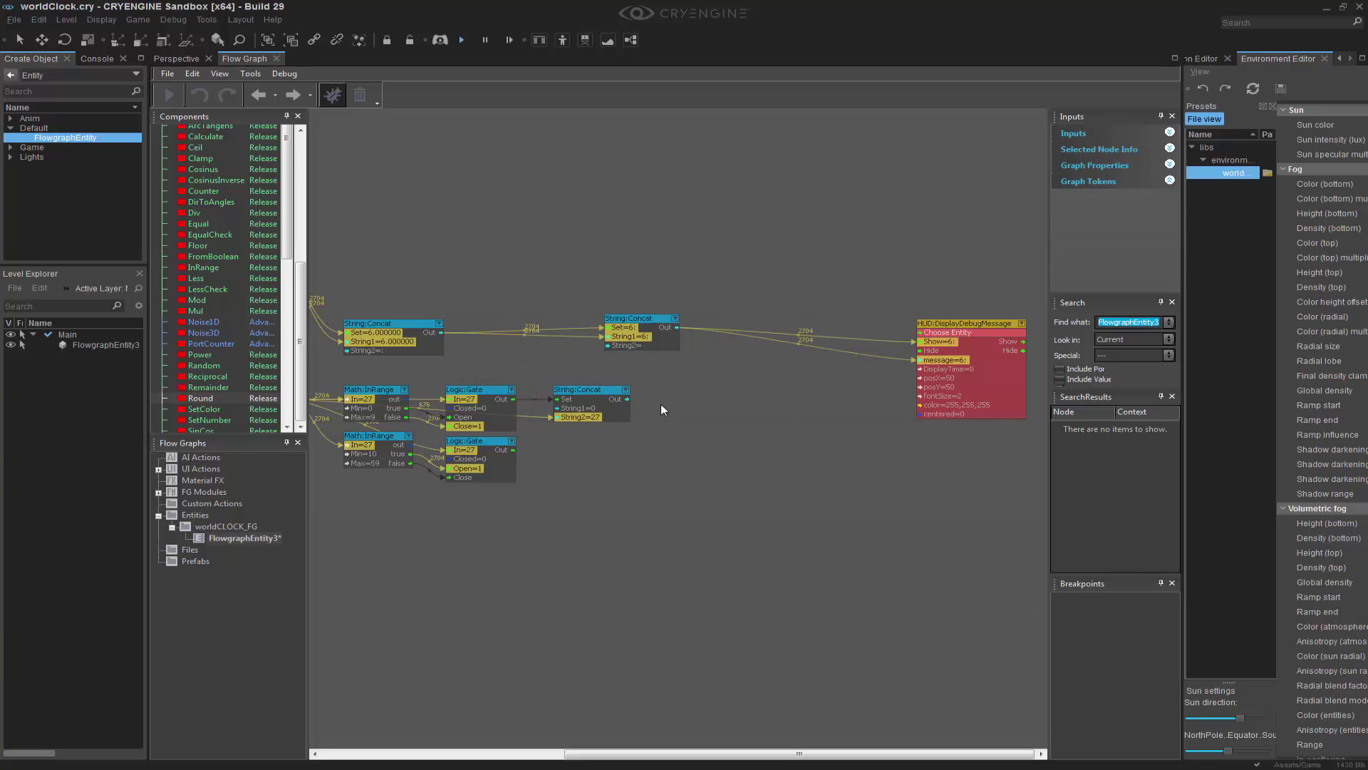
type("qlogic")
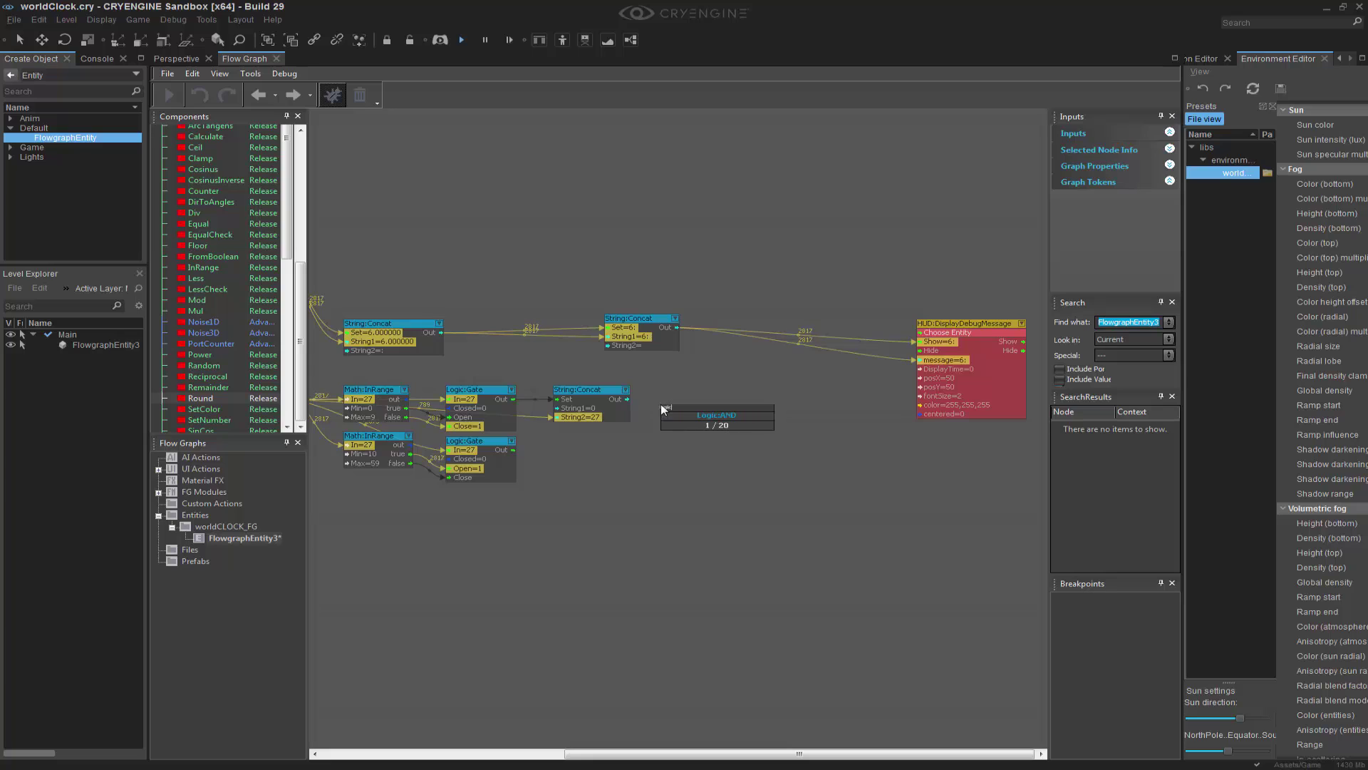
key("Down")
key("Return")
left_click_drag(697, 417, 708, 397)
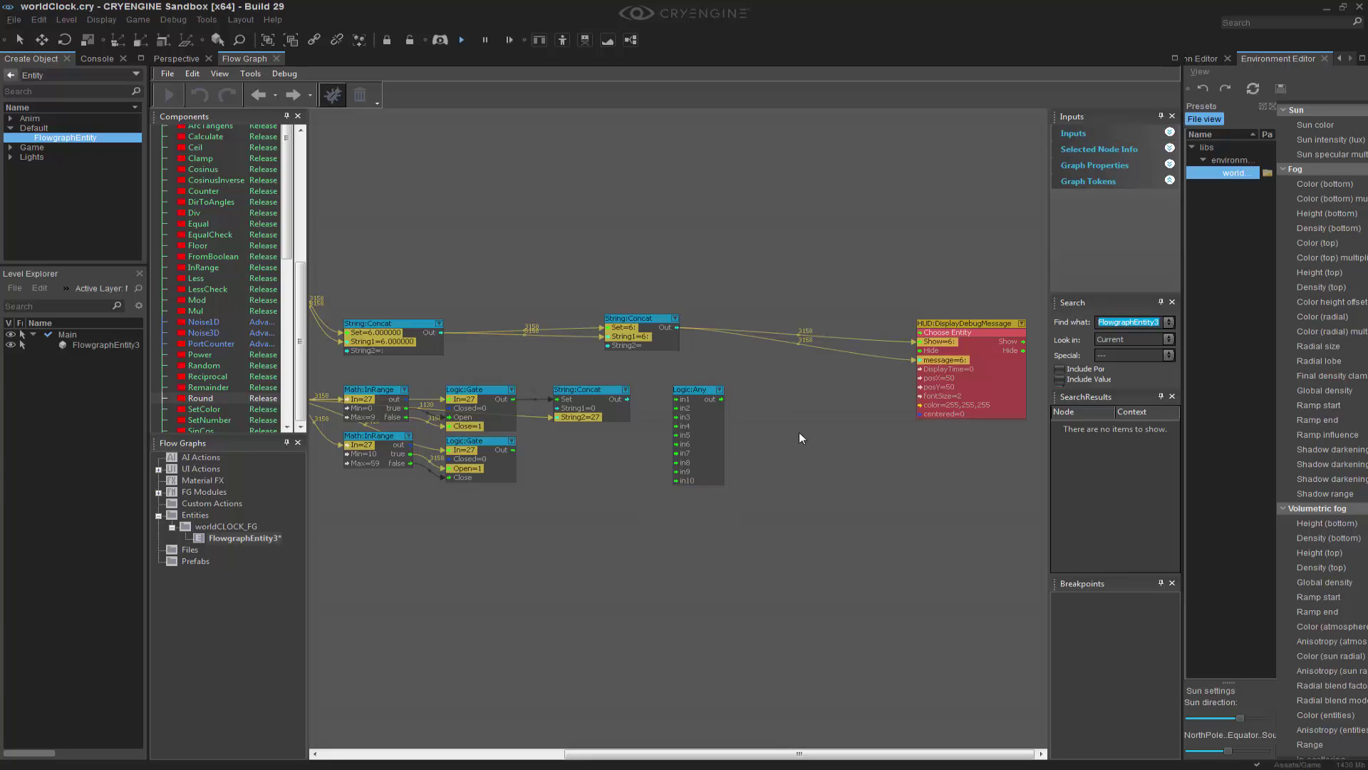
left_click(625, 396)
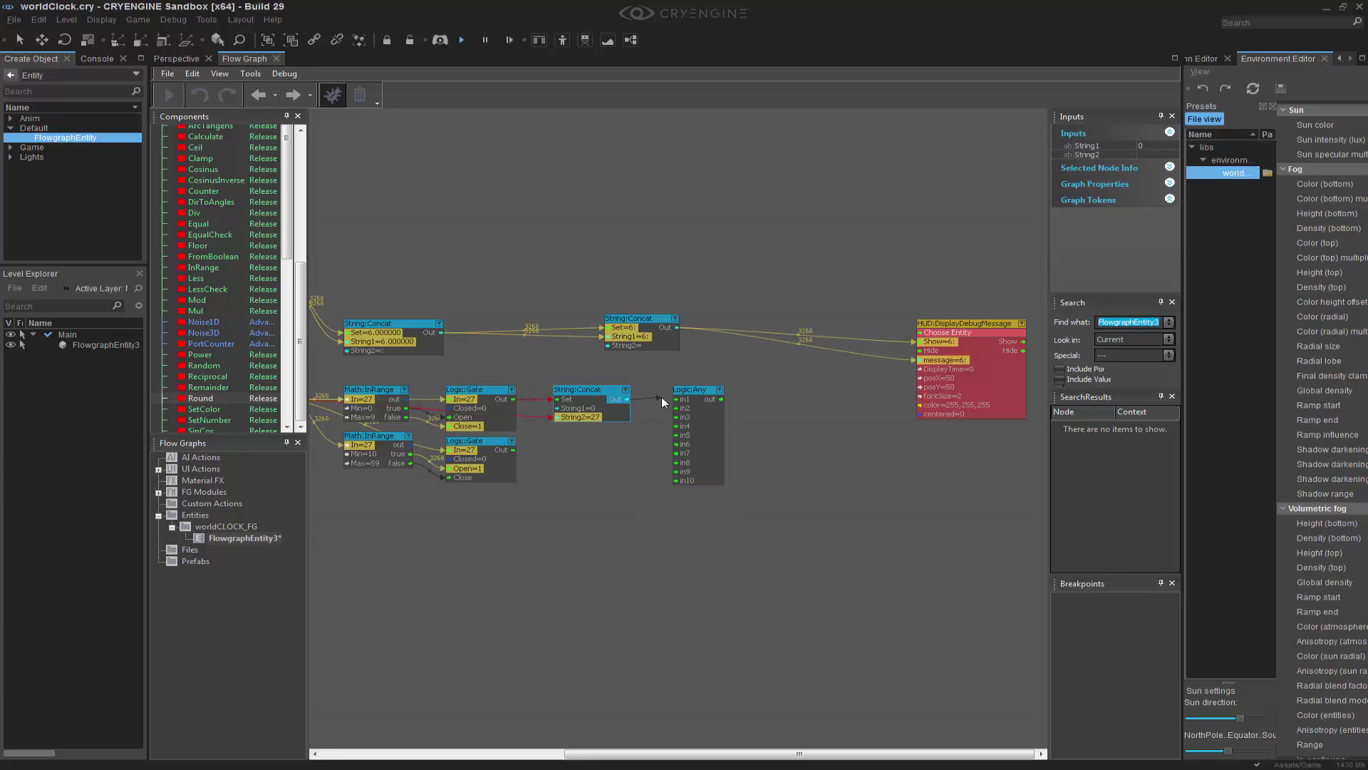
left_click_drag(661, 396, 677, 399)
left_click_drag(513, 450, 677, 413)
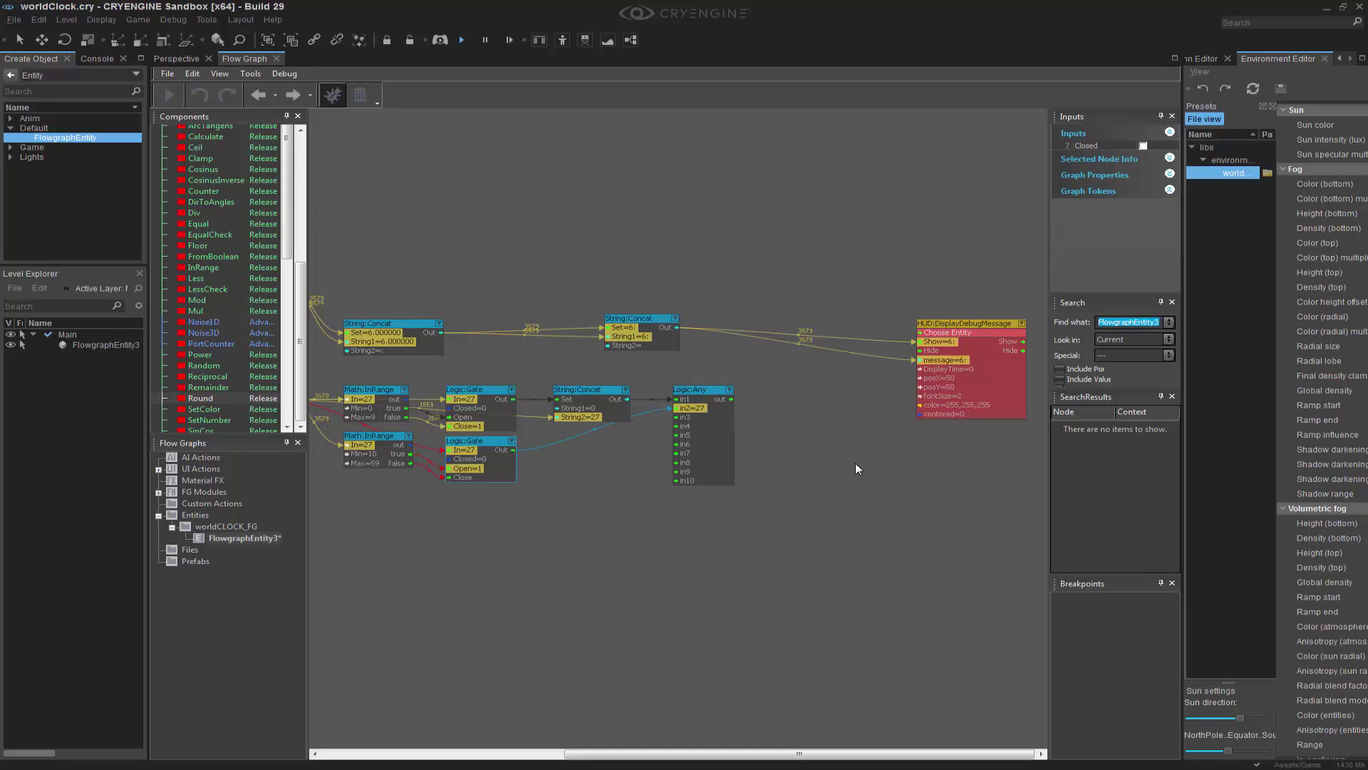
Rearrange the nodes and wire Logic:Any's output into the clock String:Concat's String2
right_click_drag(854, 463, 747, 471)
scroll(758, 496, "down", 1)
right_click_drag(824, 489, 704, 481)
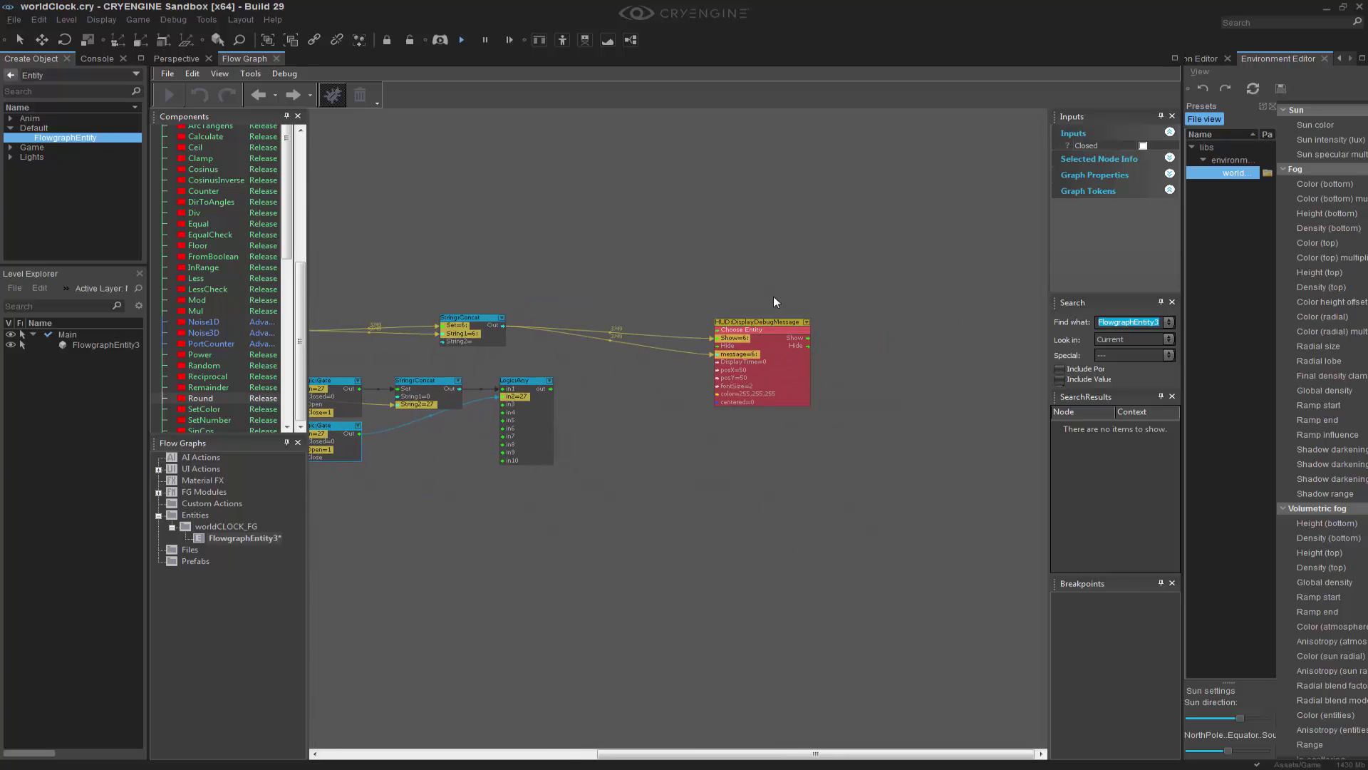
left_click_drag(780, 319, 875, 328)
left_click(497, 325)
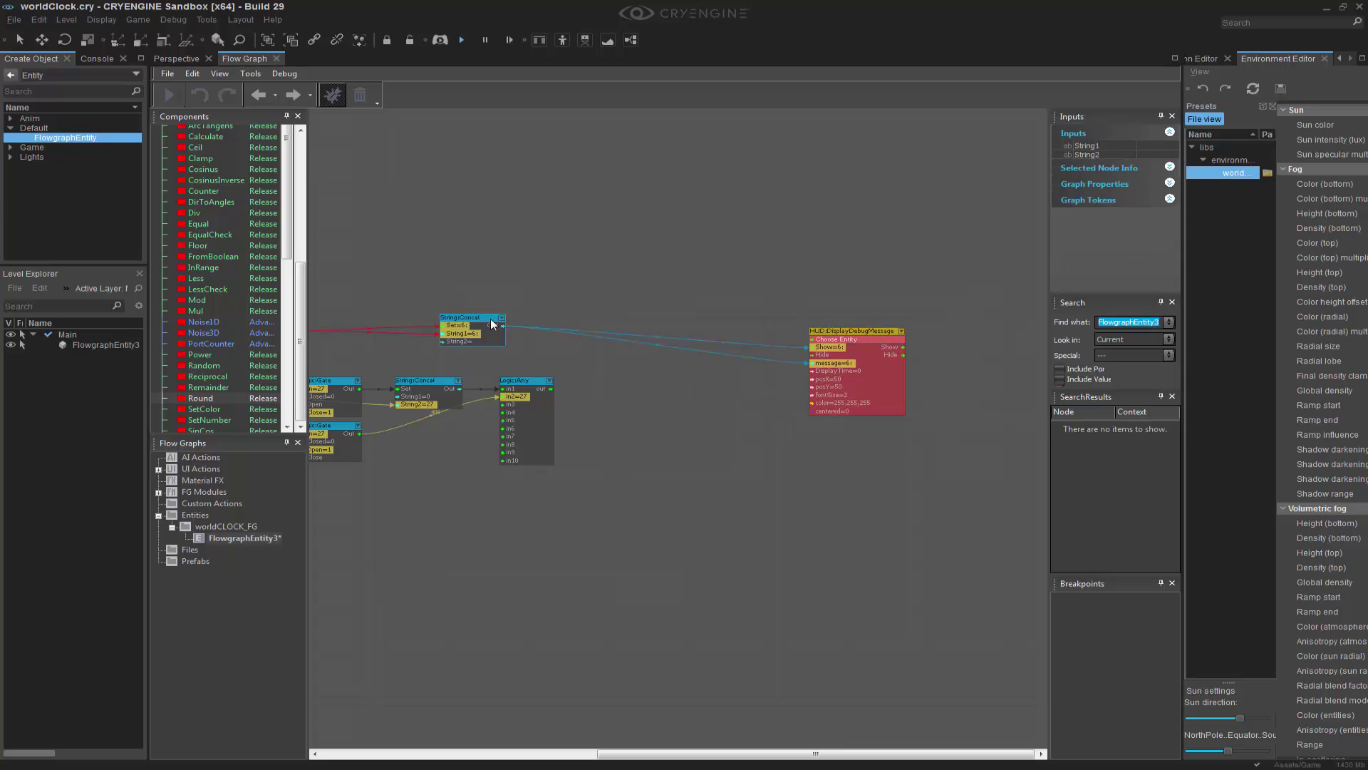
left_click_drag(494, 320, 639, 339)
left_click(655, 417)
right_click_drag(487, 375, 741, 379)
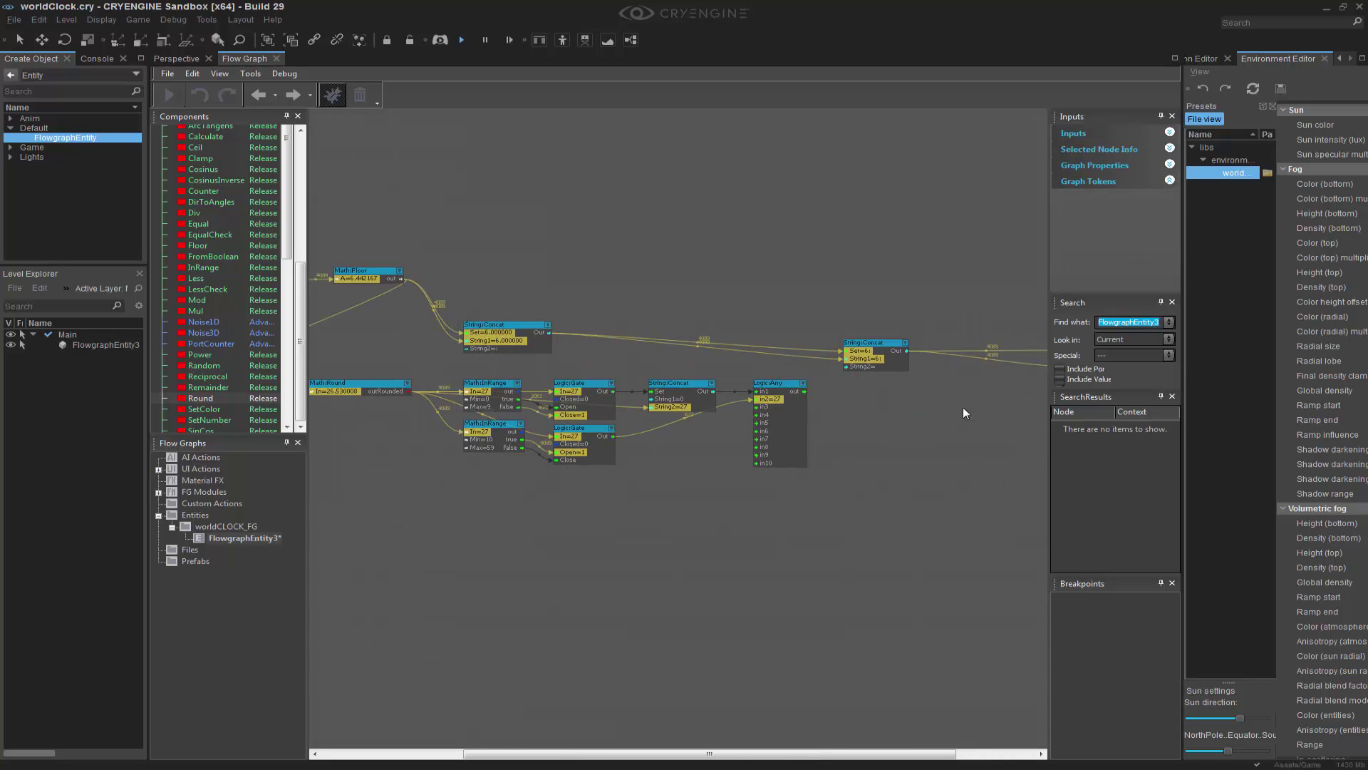
scroll(951, 415, "up", 3)
right_click_drag(940, 423, 624, 444)
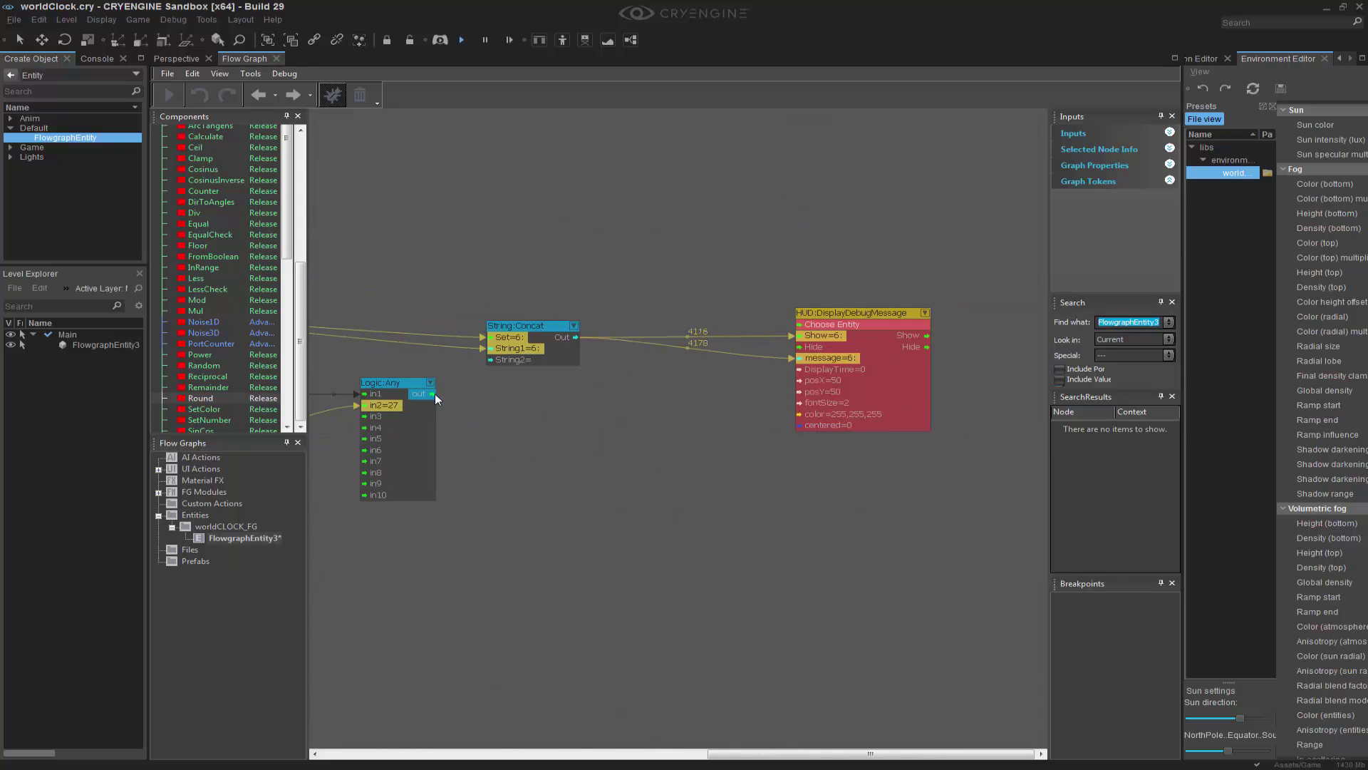
left_click_drag(433, 393, 492, 360)
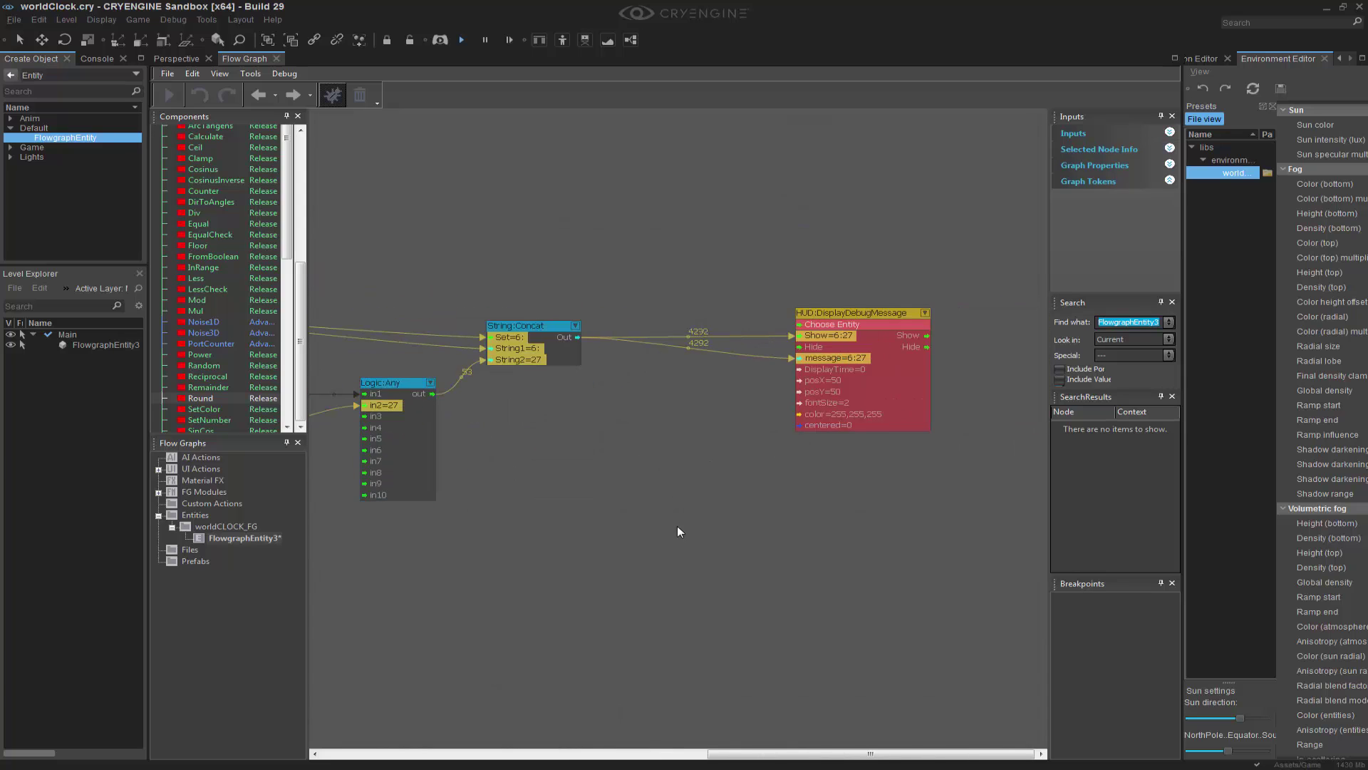
right_click_drag(807, 496, 793, 505)
right_click_drag(700, 417, 697, 459)
left_click_drag(514, 385, 528, 386)
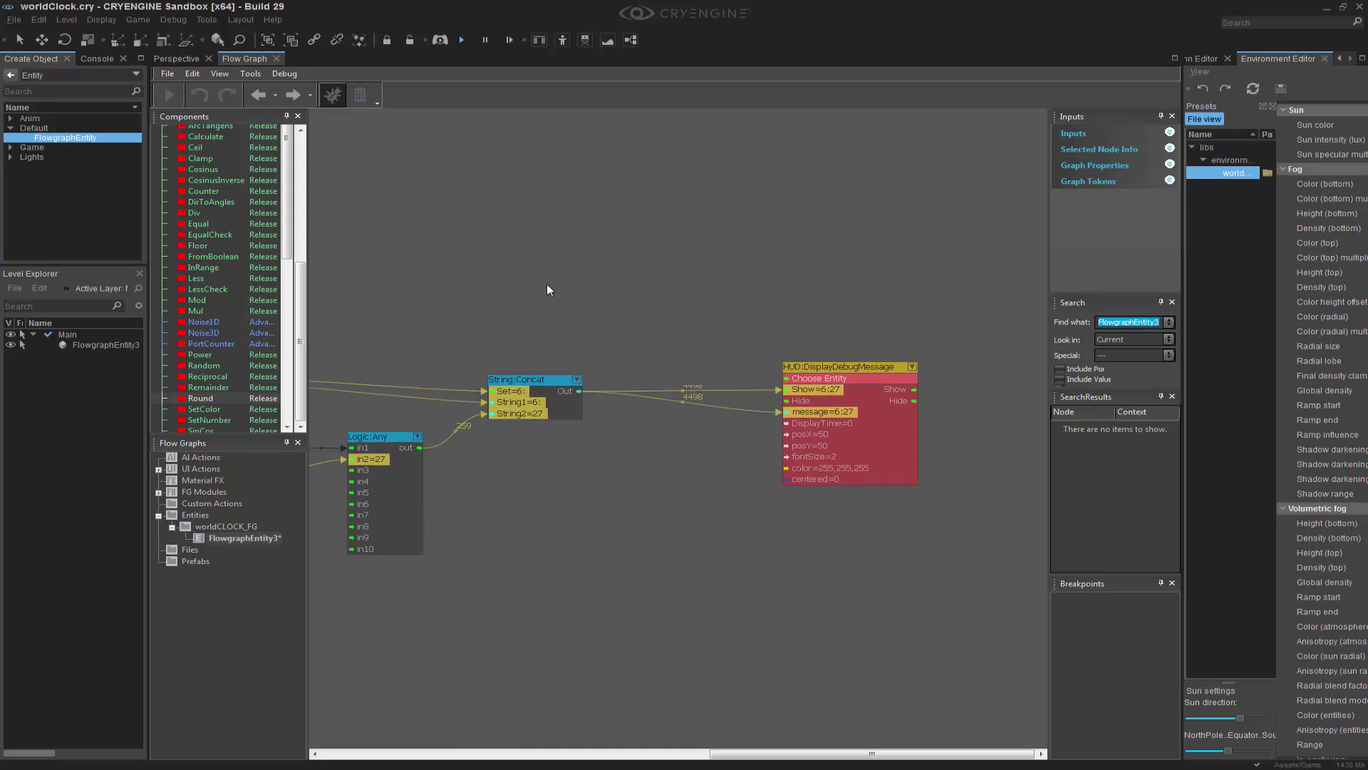
In the Perspective view, set the time of day to 06:01 and confirm the clock reads 6:01
left_click(179, 59)
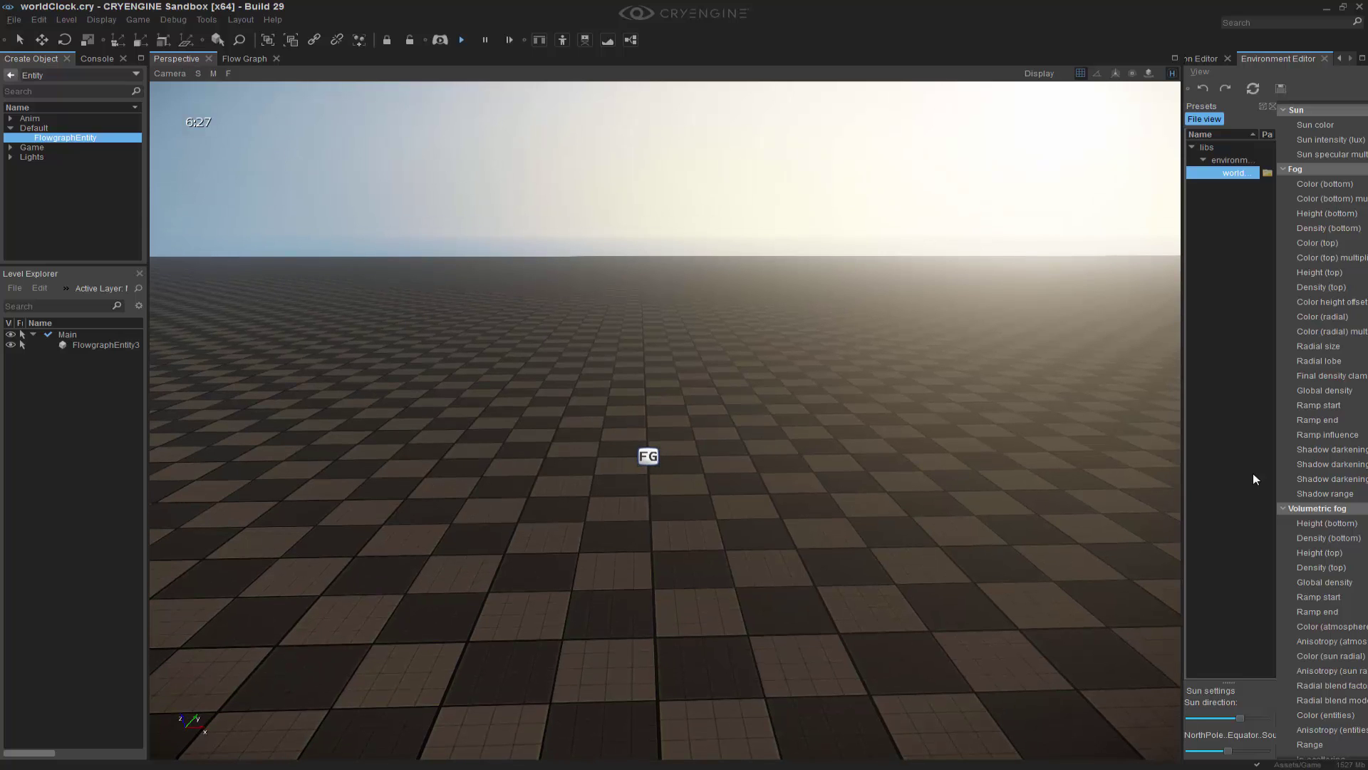
left_click_drag(1185, 476, 615, 495)
left_click_drag(1151, 134, 1147, 130)
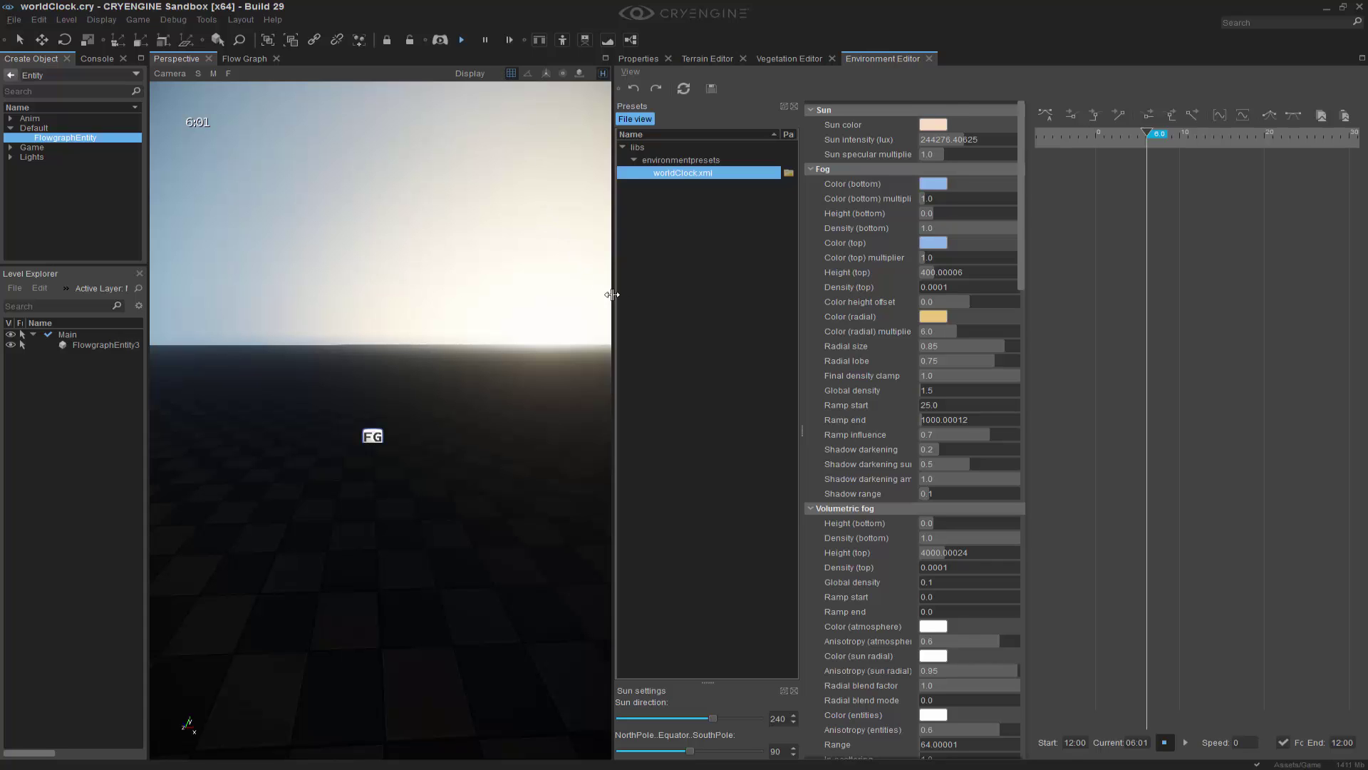
Drag the viewport splitter right to widen the Perspective view, keeping the 6:01 clock visible
left_click_drag(613, 295, 1029, 354)
right_click_drag(692, 496, 720, 502)
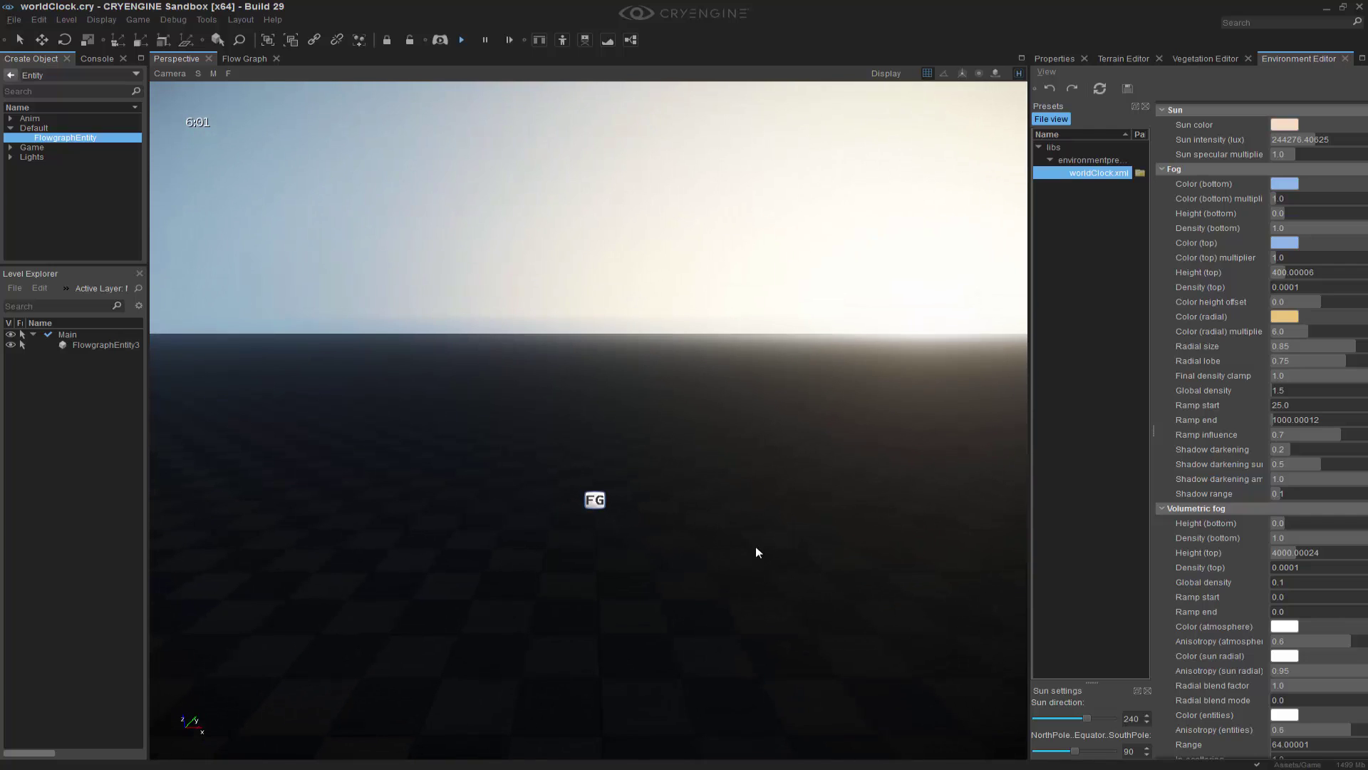